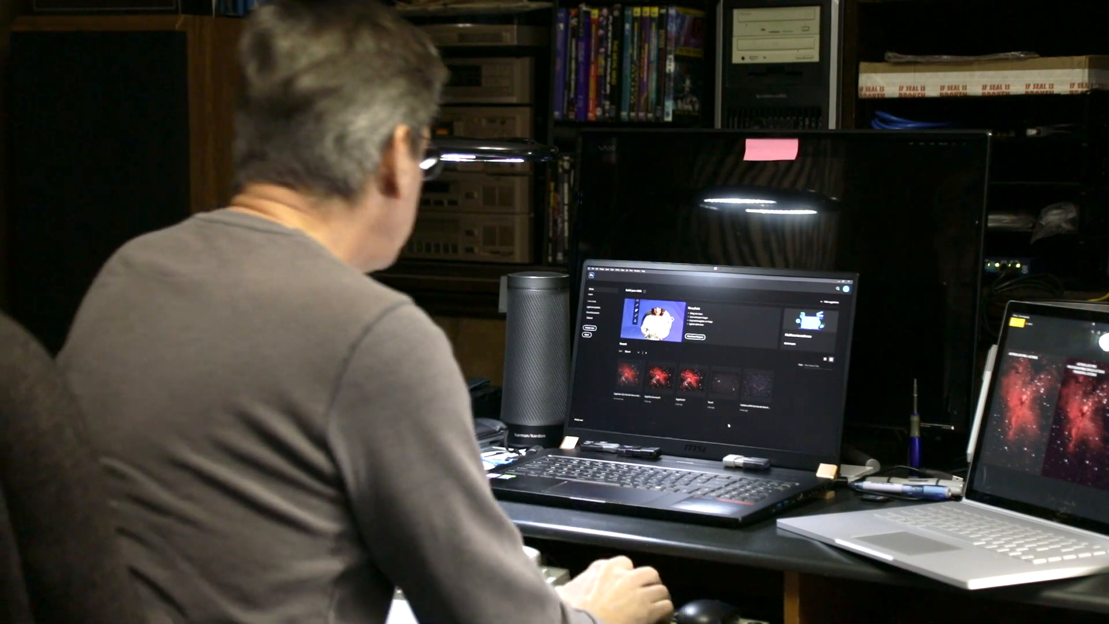
click(634, 382)
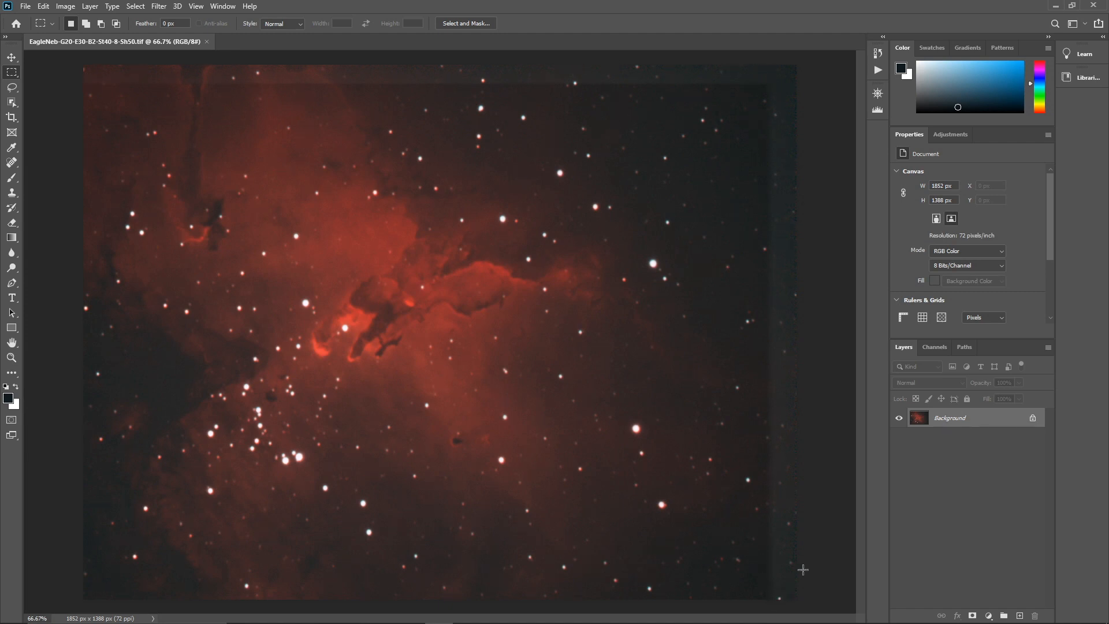
View the histogram of the Eagle Nebula image
click(881, 109)
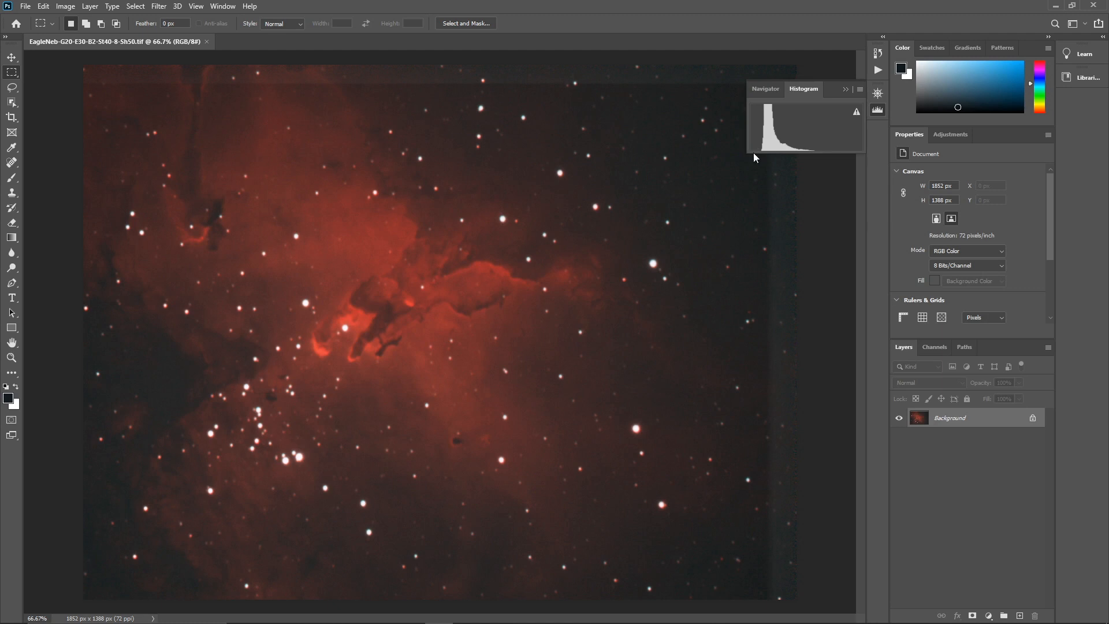
click(847, 89)
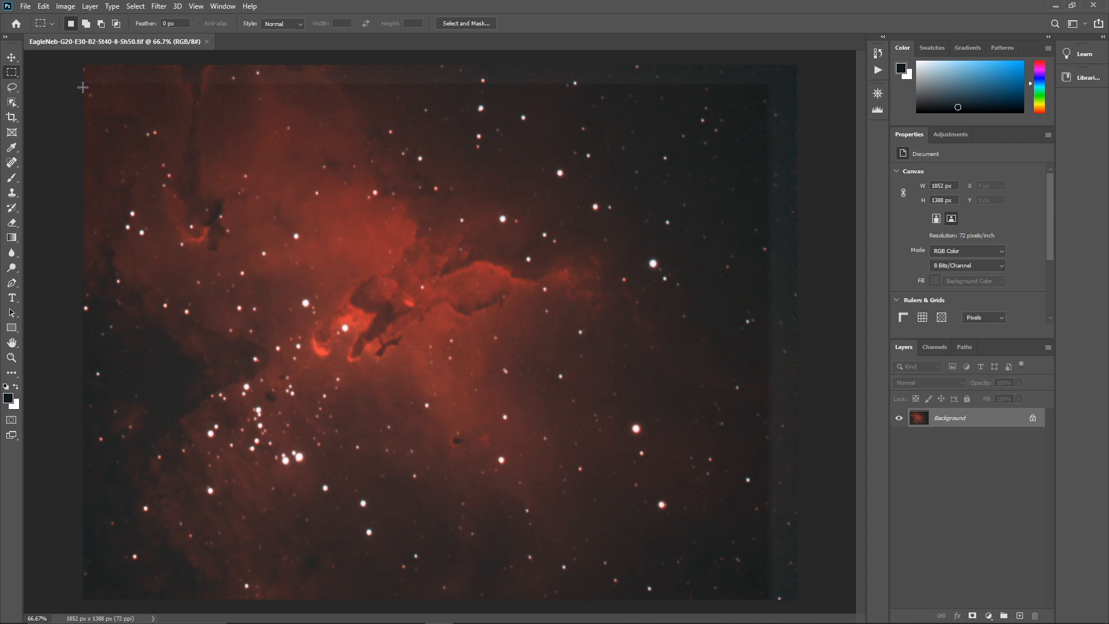
Crop off the uneven strips along the image's top and right edges, leaving about 1776 × 1336 px, and check the histogram
drag(82, 85, 767, 611)
click(59, 7)
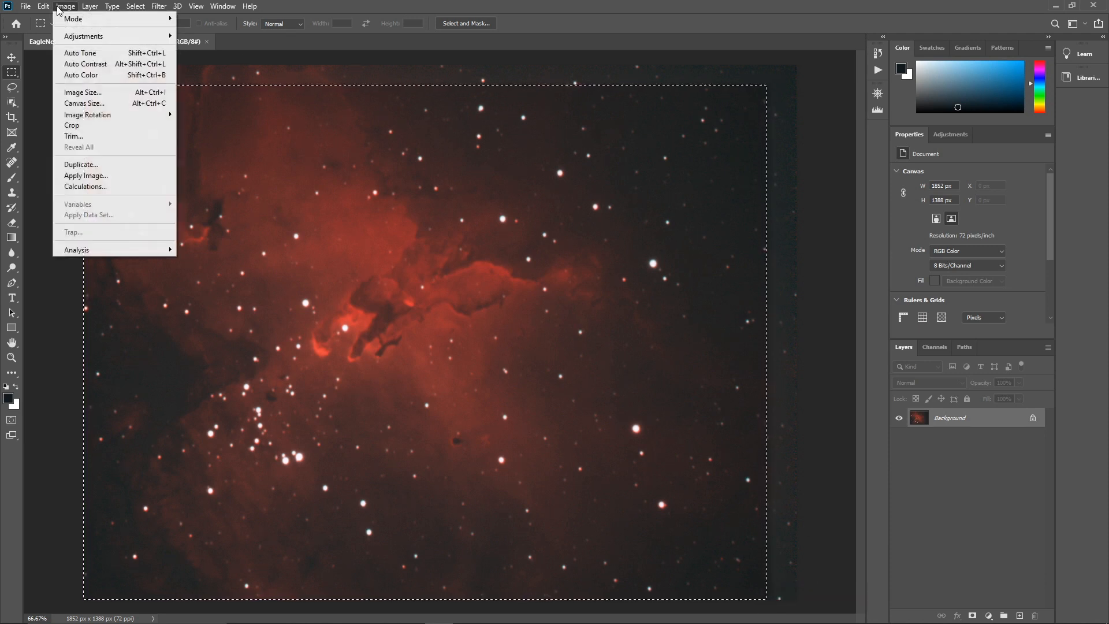
click(72, 126)
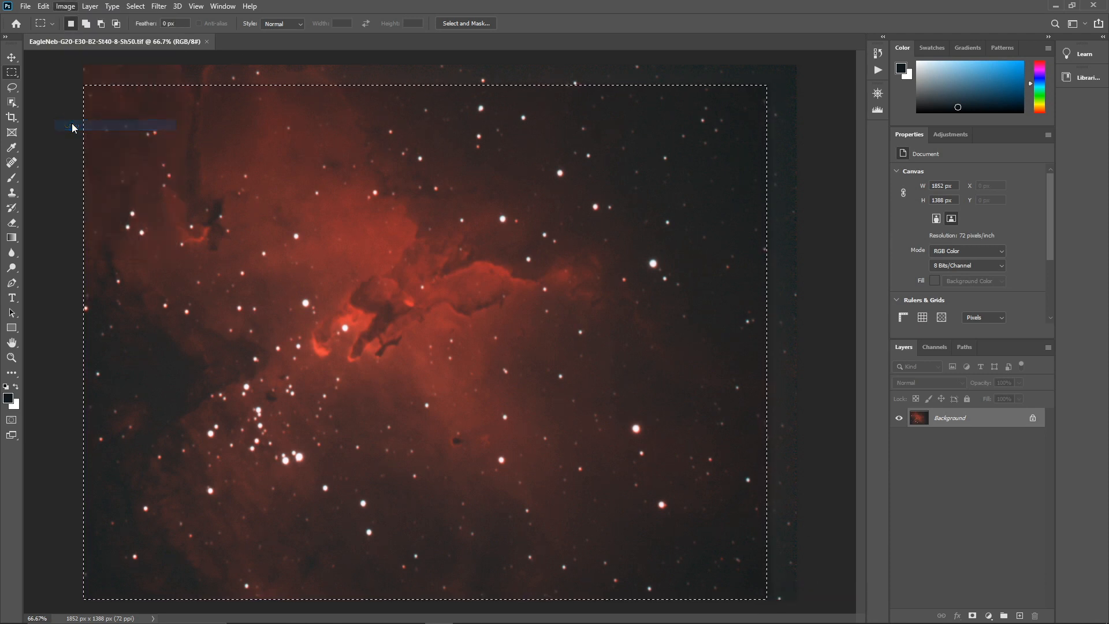
key(ctrl+d)
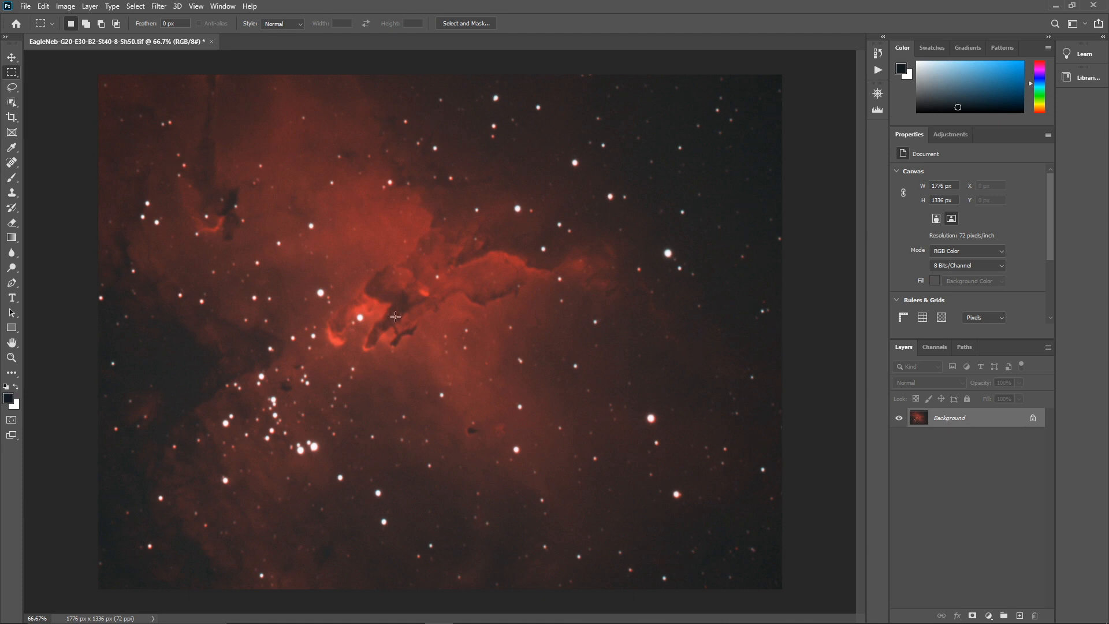
click(878, 110)
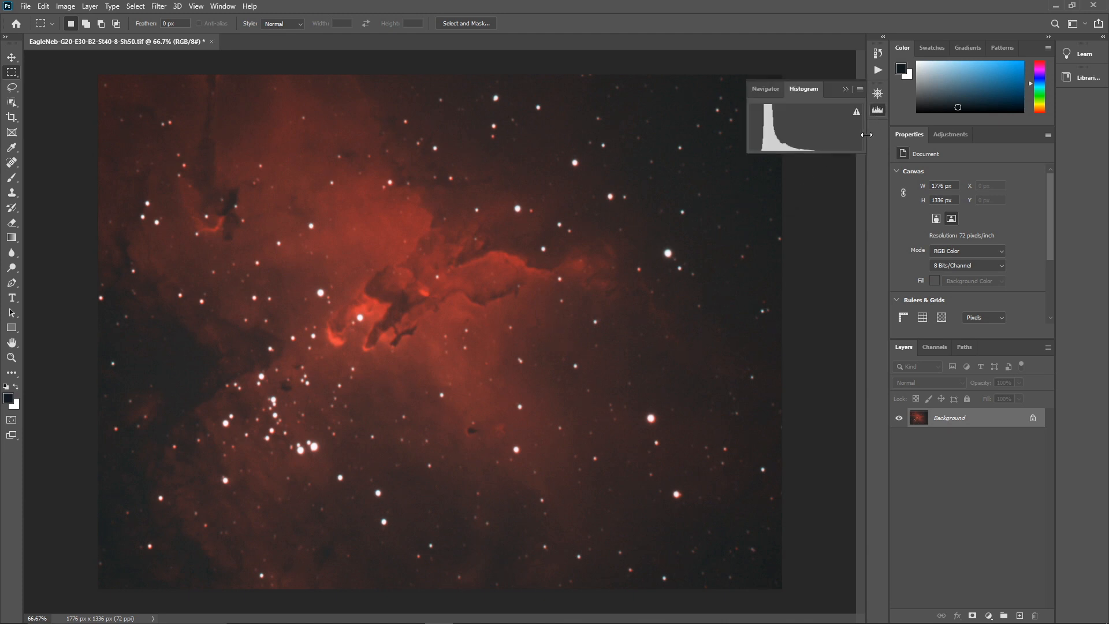
click(877, 113)
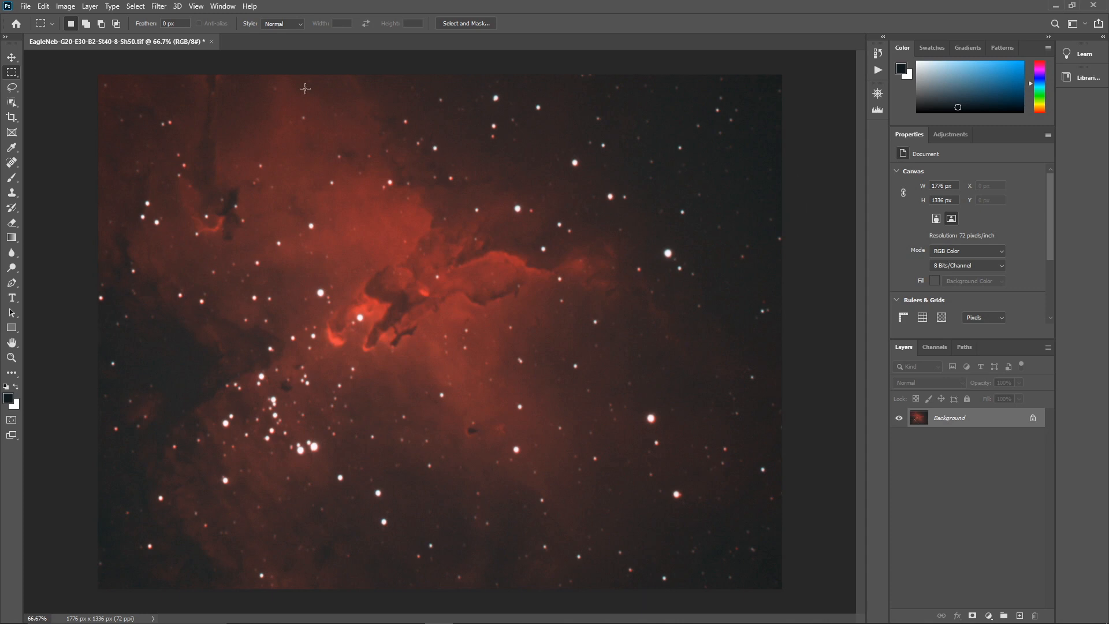
Rotate the image 90° clockwise and flip the canvas horizontally
click(65, 6)
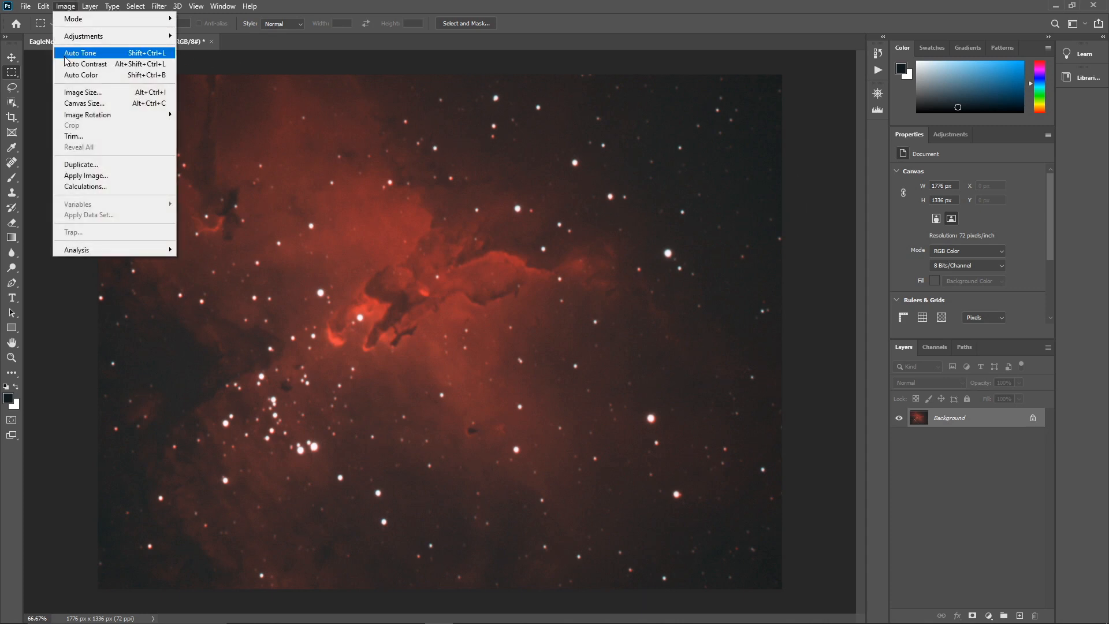
mouse_move(74, 114)
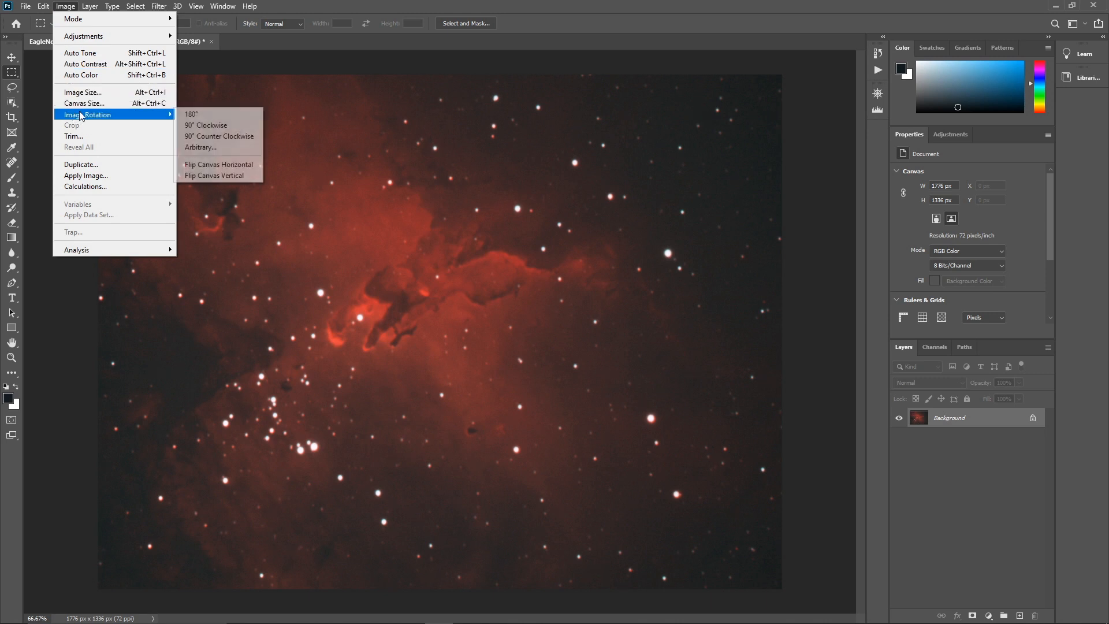
click(177, 118)
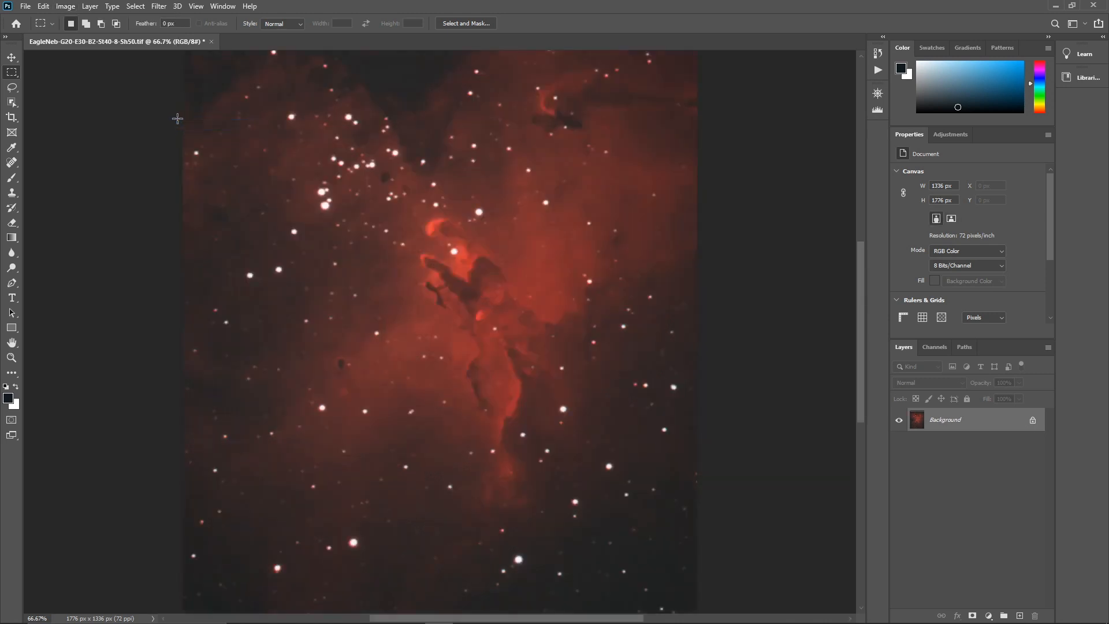
click(65, 6)
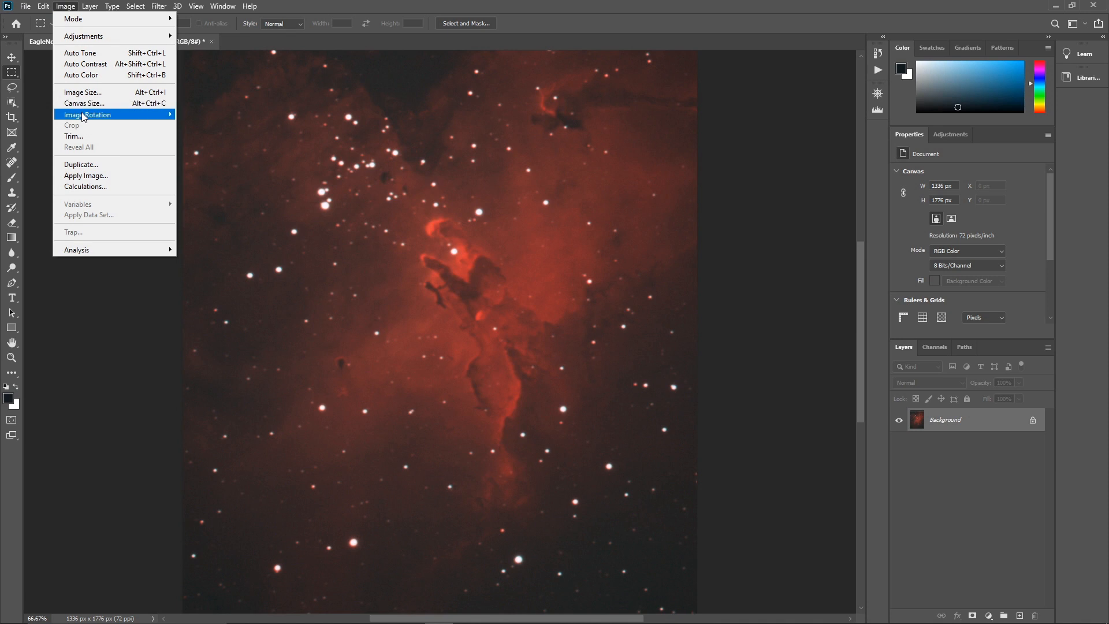
mouse_move(147, 116)
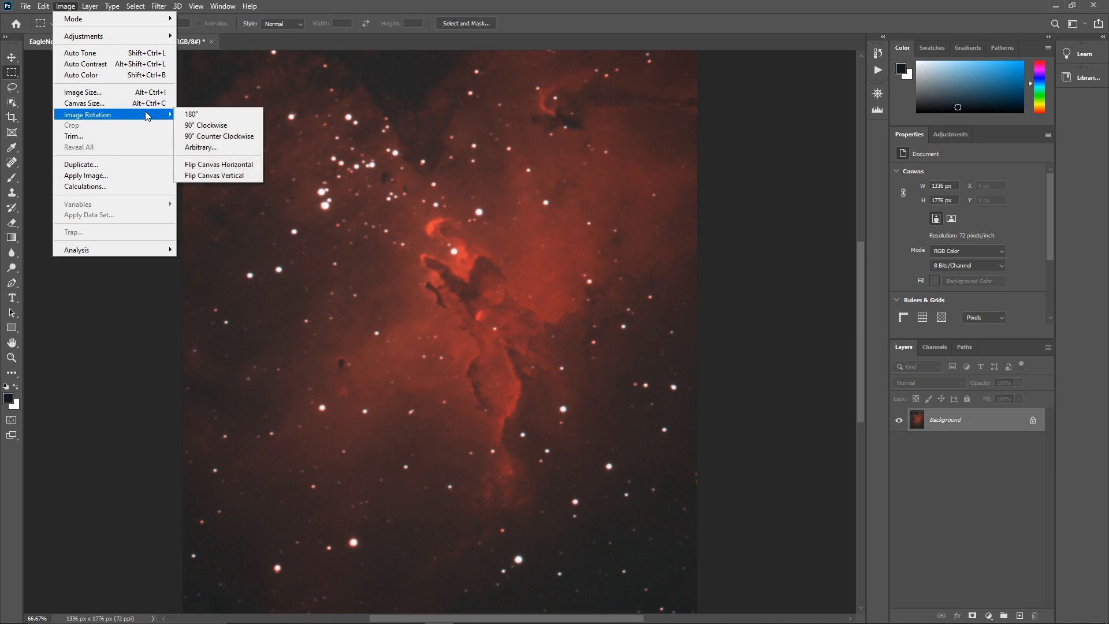
click(223, 164)
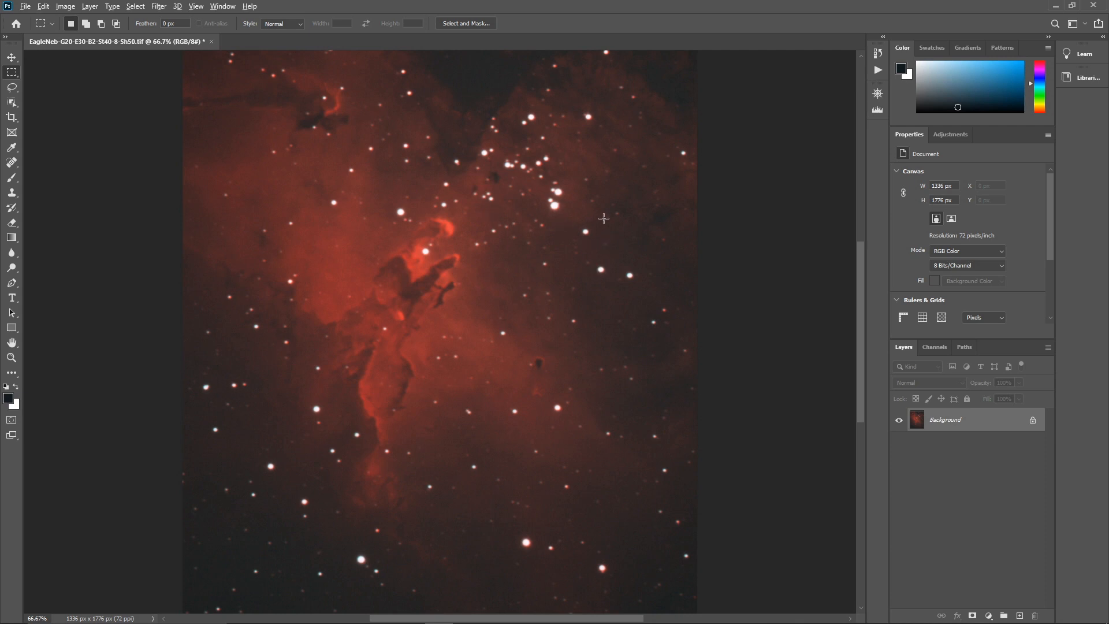
Compare star positions in the red and green channels near the bright star cluster, then return to the RGB composite
scroll(603, 216, up, 3)
scroll(603, 217, up, 3)
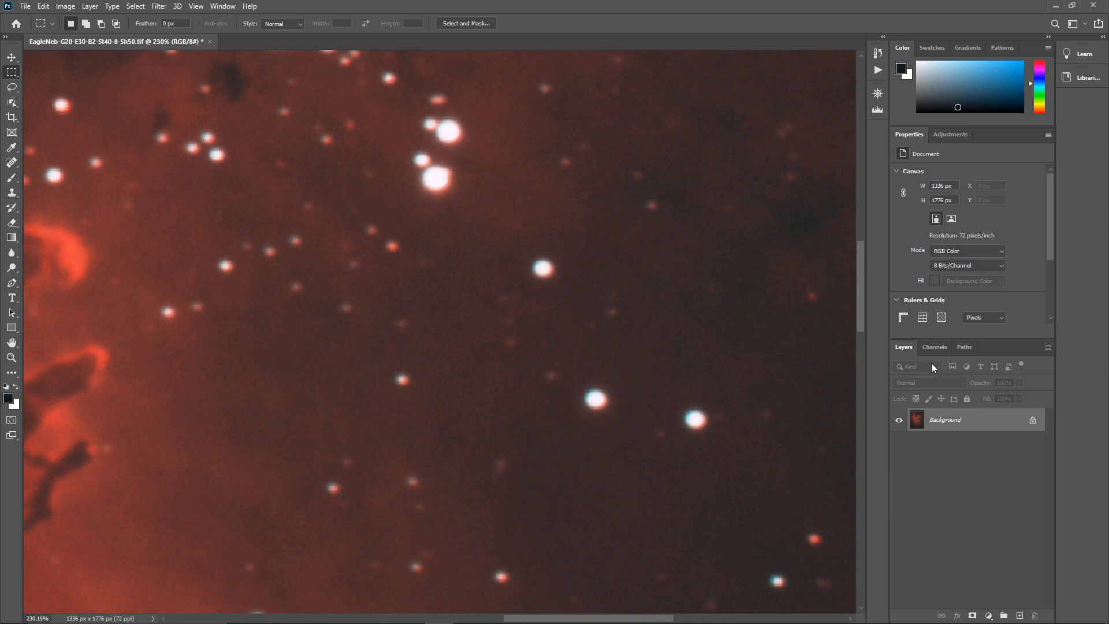
click(934, 346)
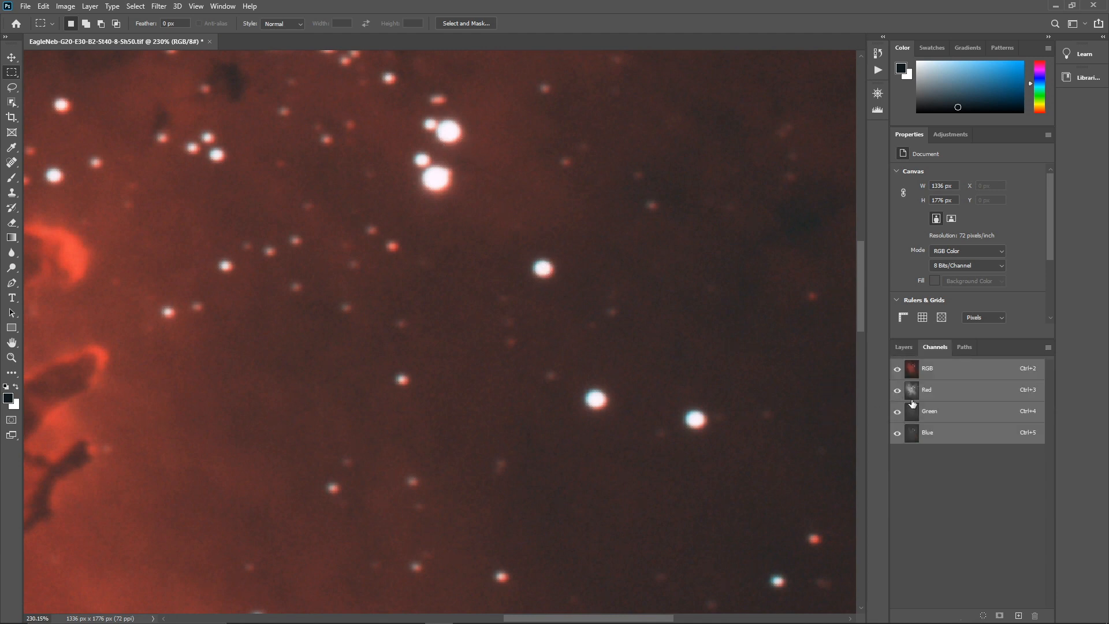
click(961, 391)
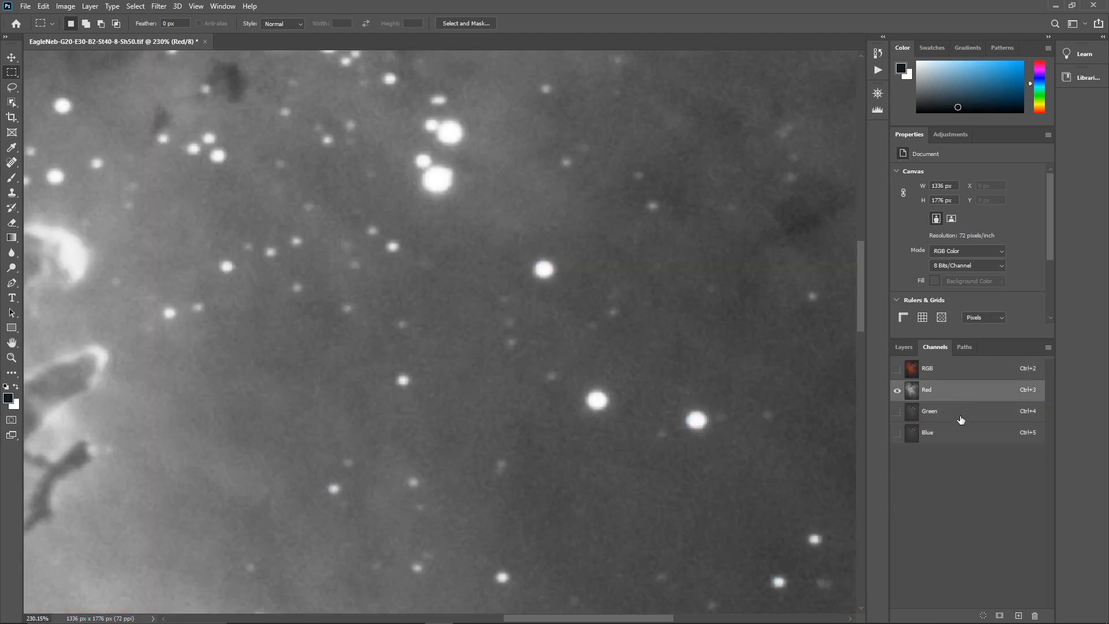
click(961, 412)
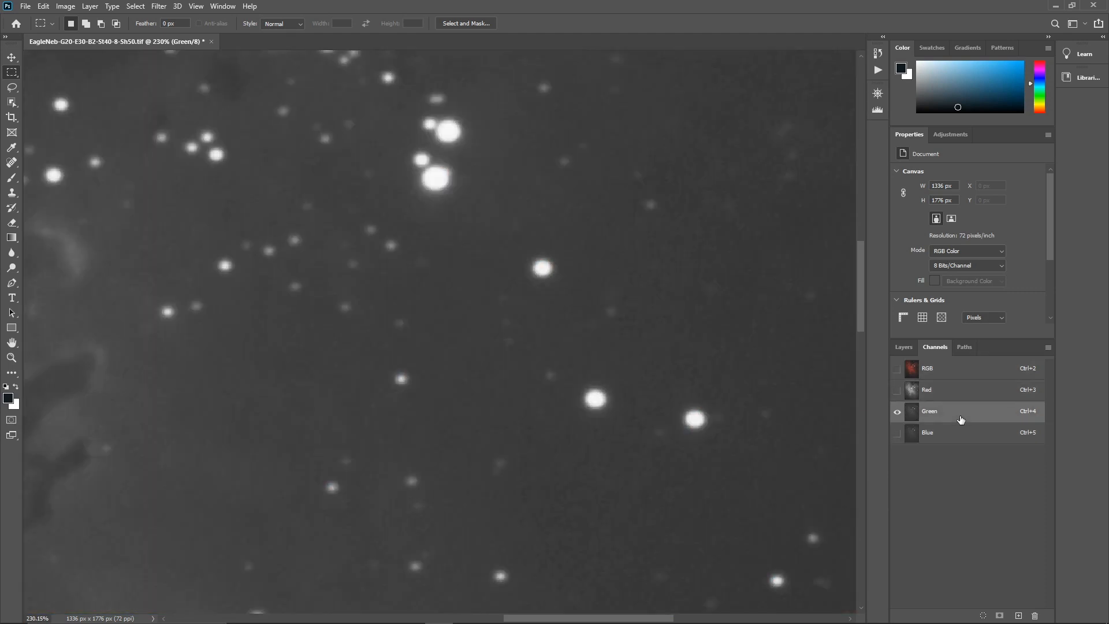
click(959, 395)
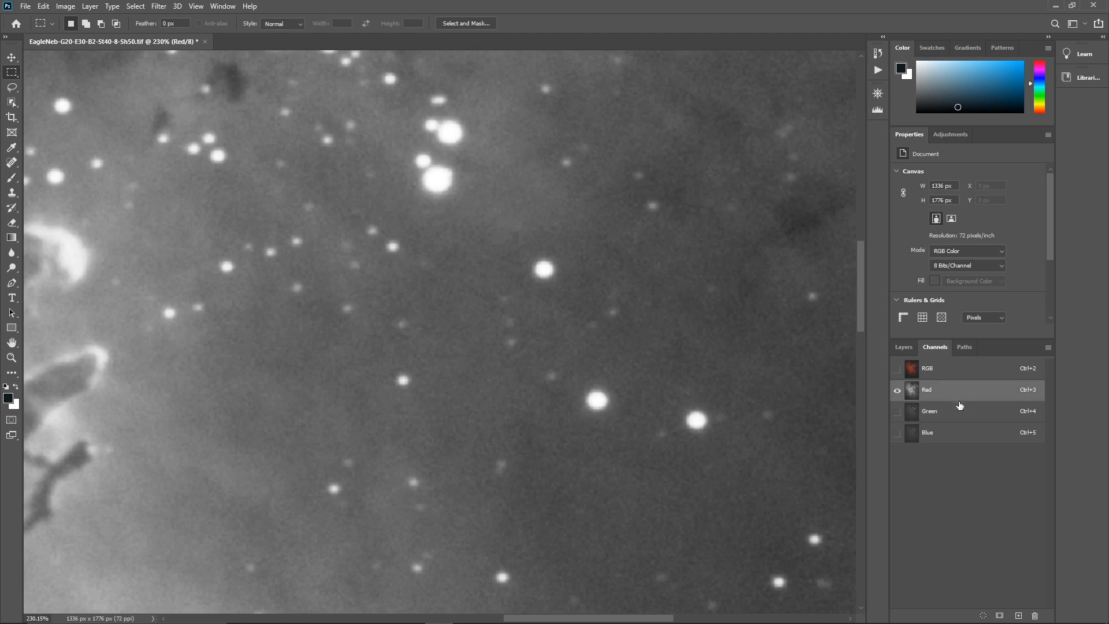
click(961, 410)
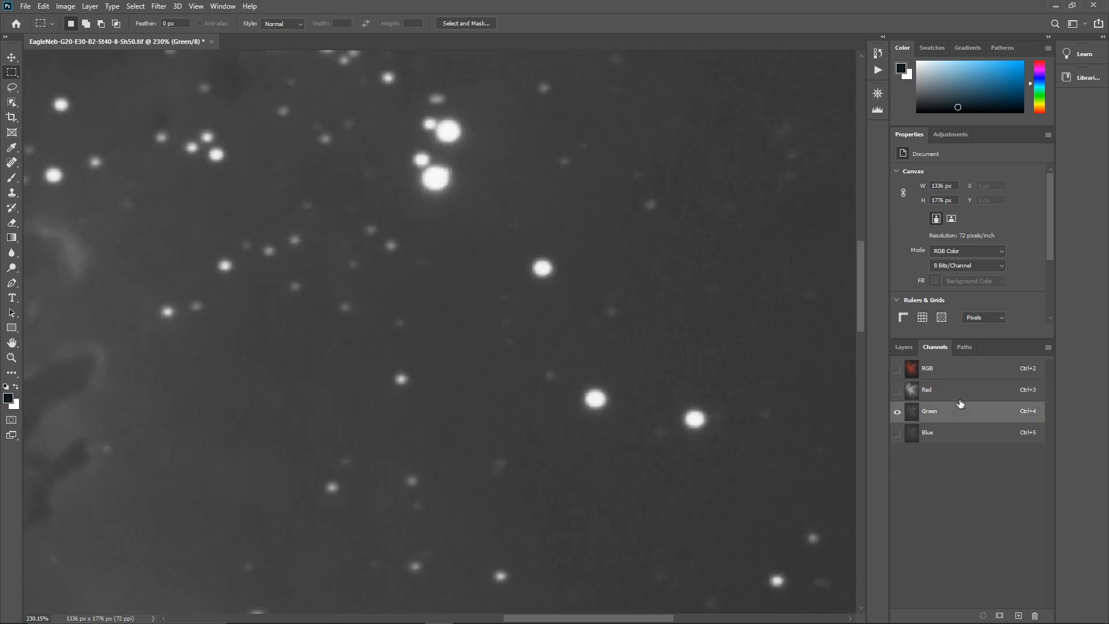
click(961, 396)
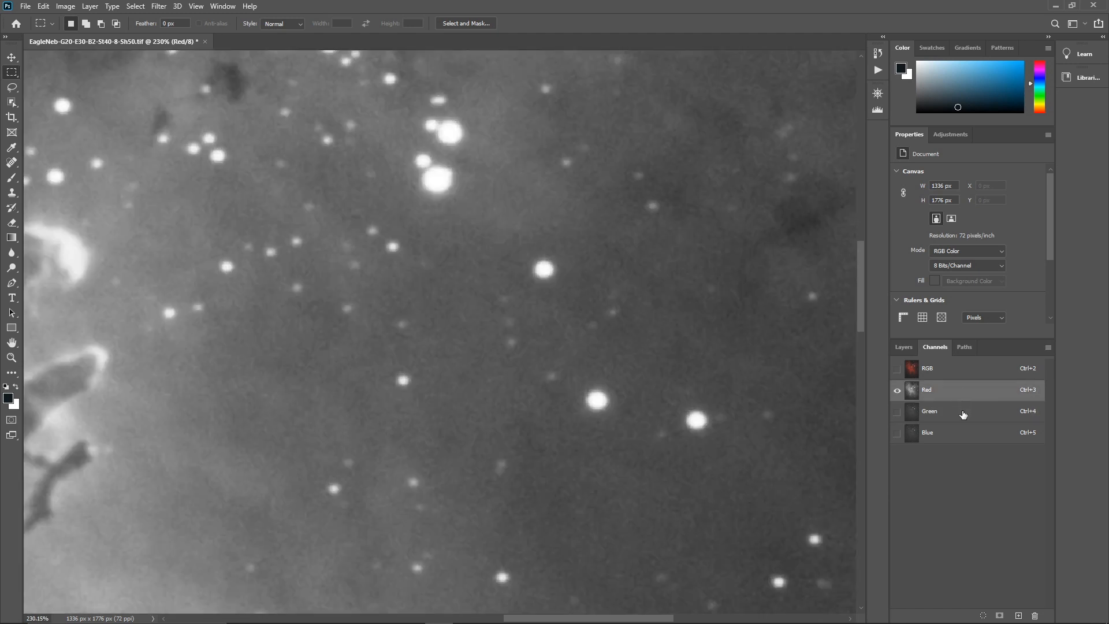
click(964, 413)
click(962, 392)
click(966, 375)
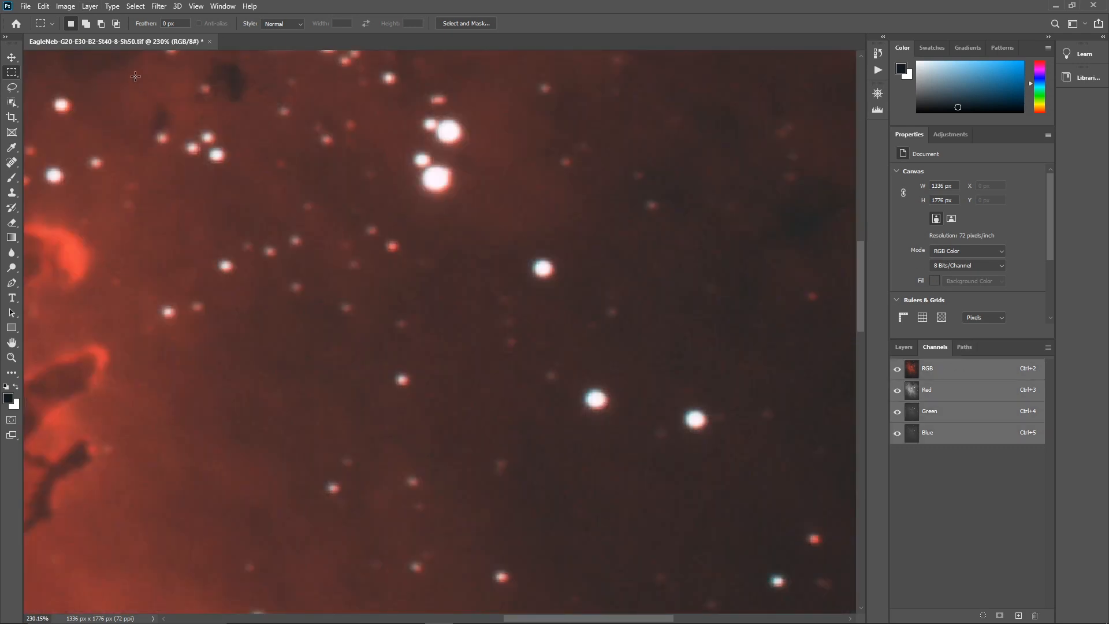
Convert the image to 16 Bits/Channel
click(66, 6)
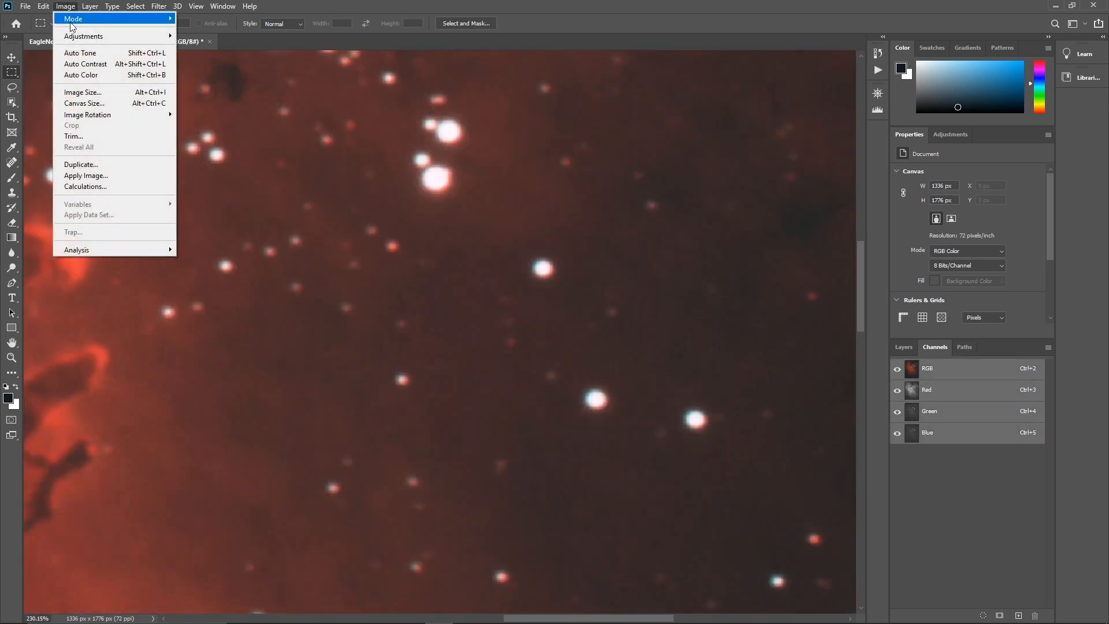
mouse_move(135, 19)
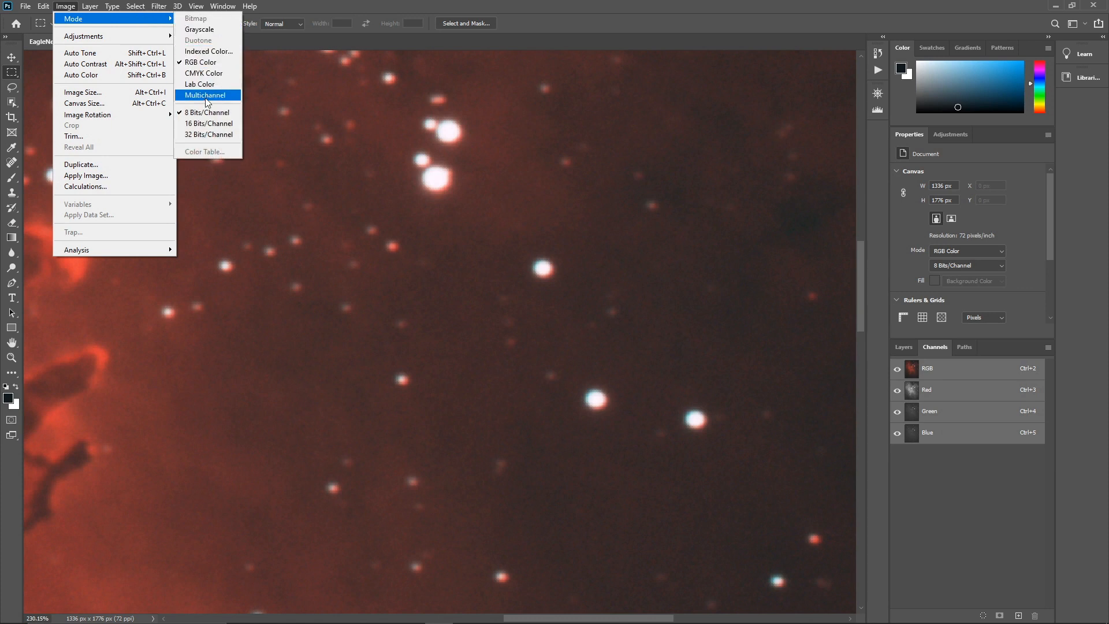
click(203, 125)
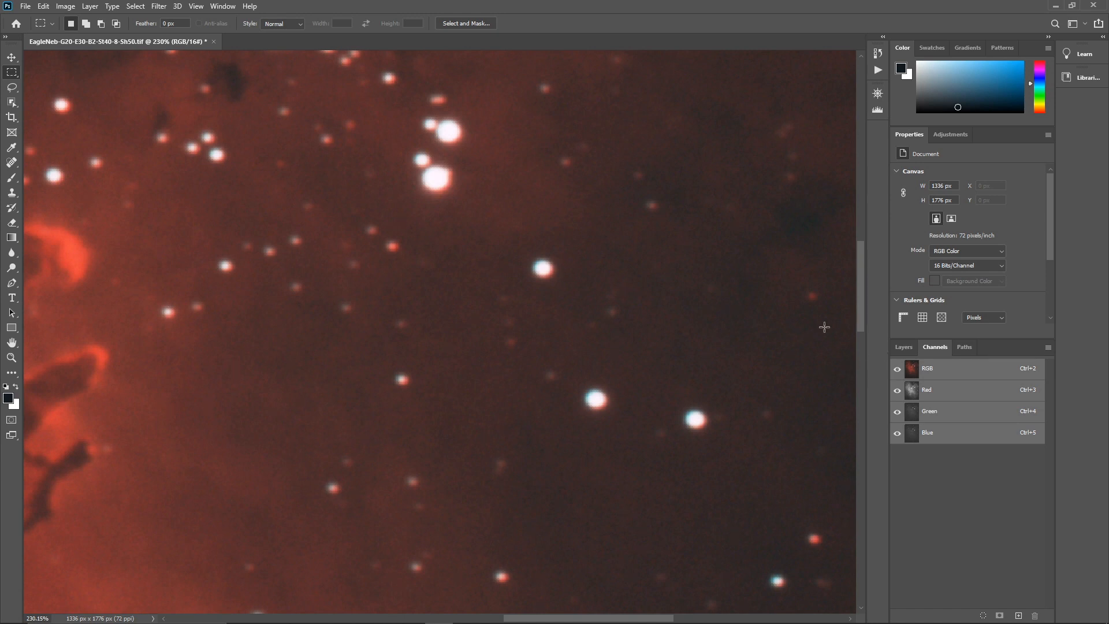
Nudge the red channel 1 px left and 1 px up with the Move tool to align its stars with the green channel
click(957, 391)
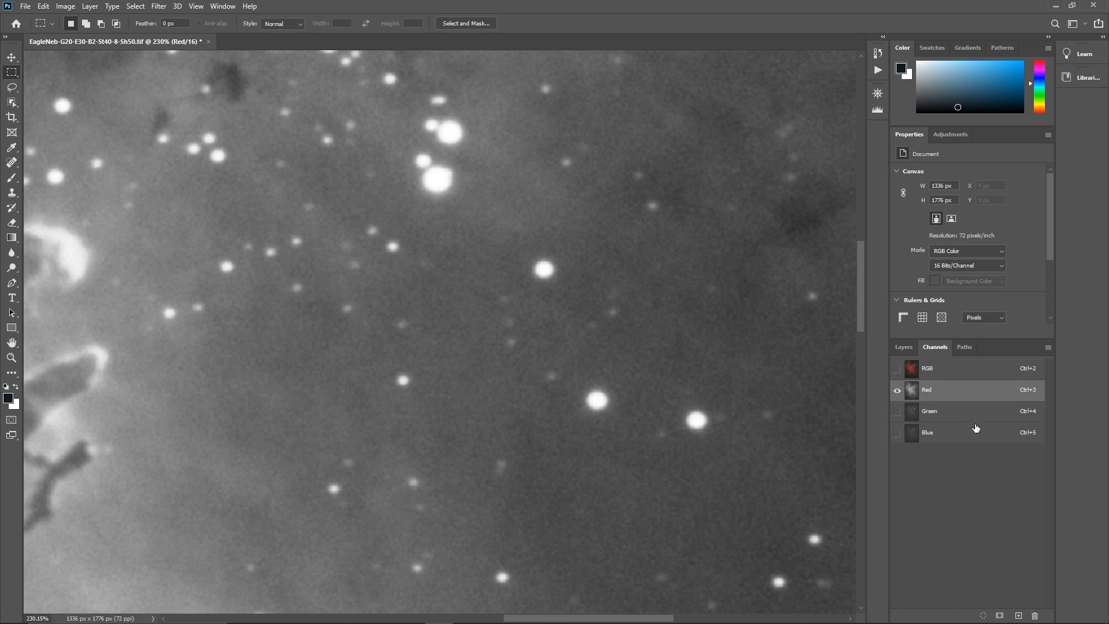
click(960, 414)
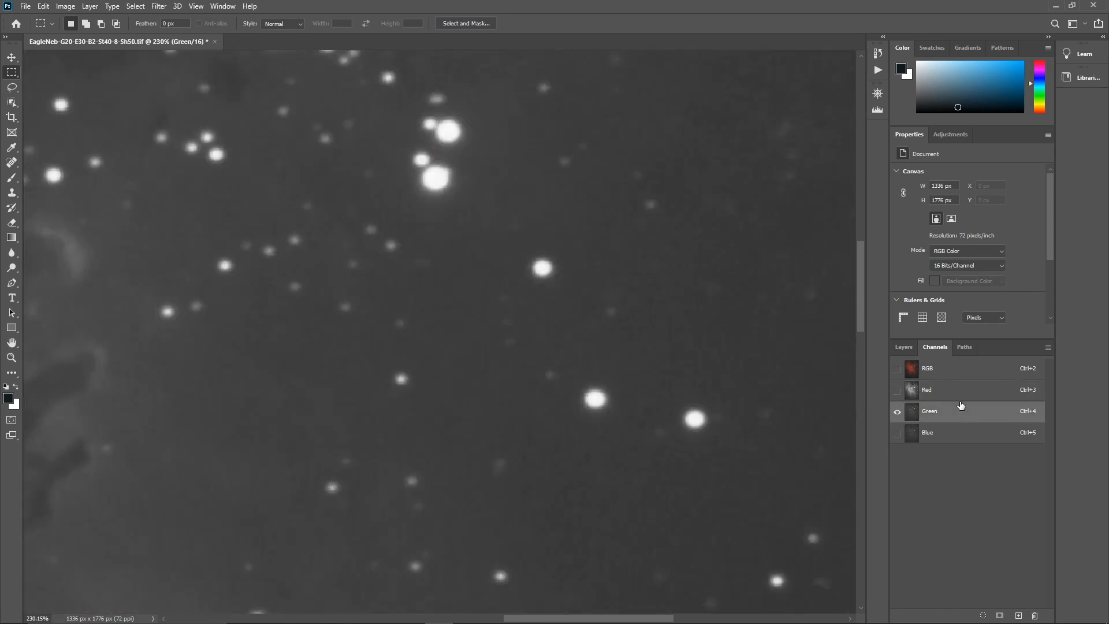
click(961, 397)
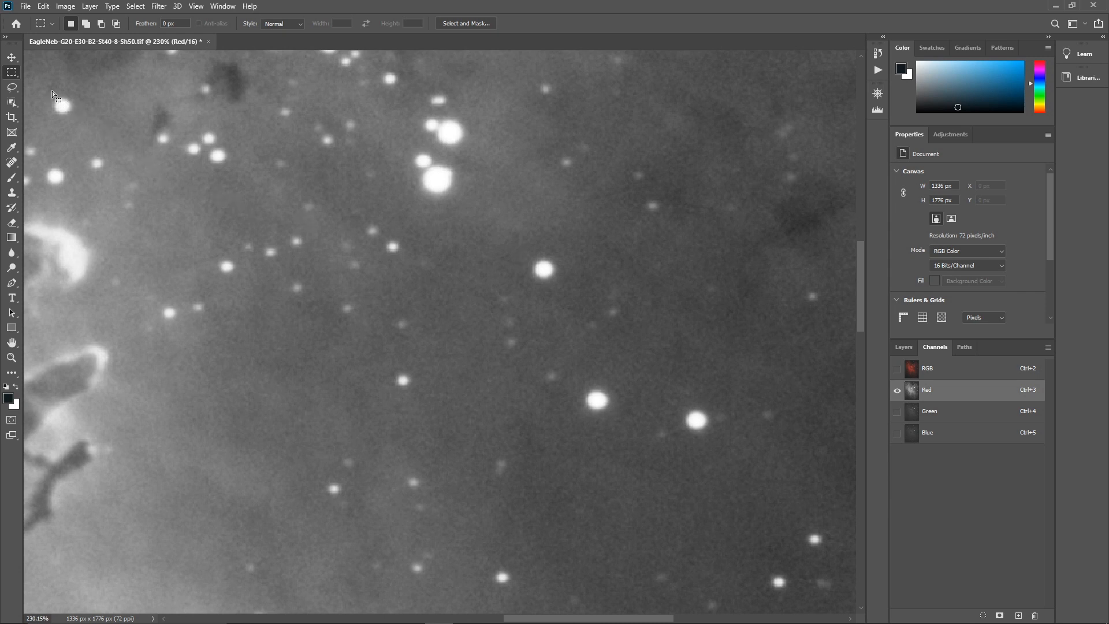
click(11, 57)
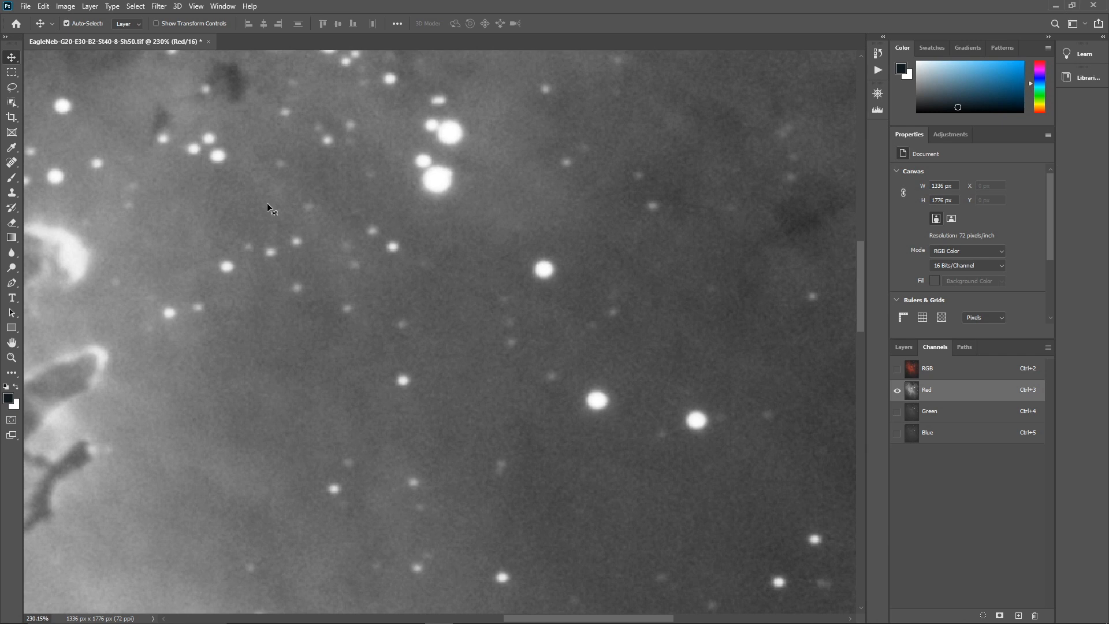
key(Left)
key(Up)
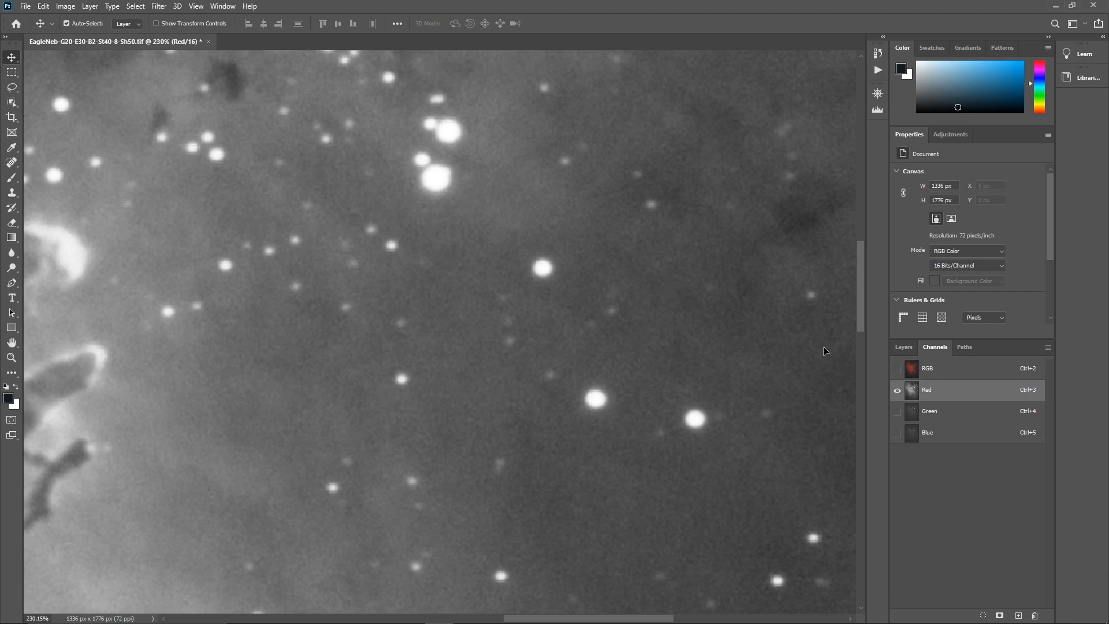
Check the shifted red channel's alignment against the green channel and inspect the stars closely in the RGB composite
click(950, 414)
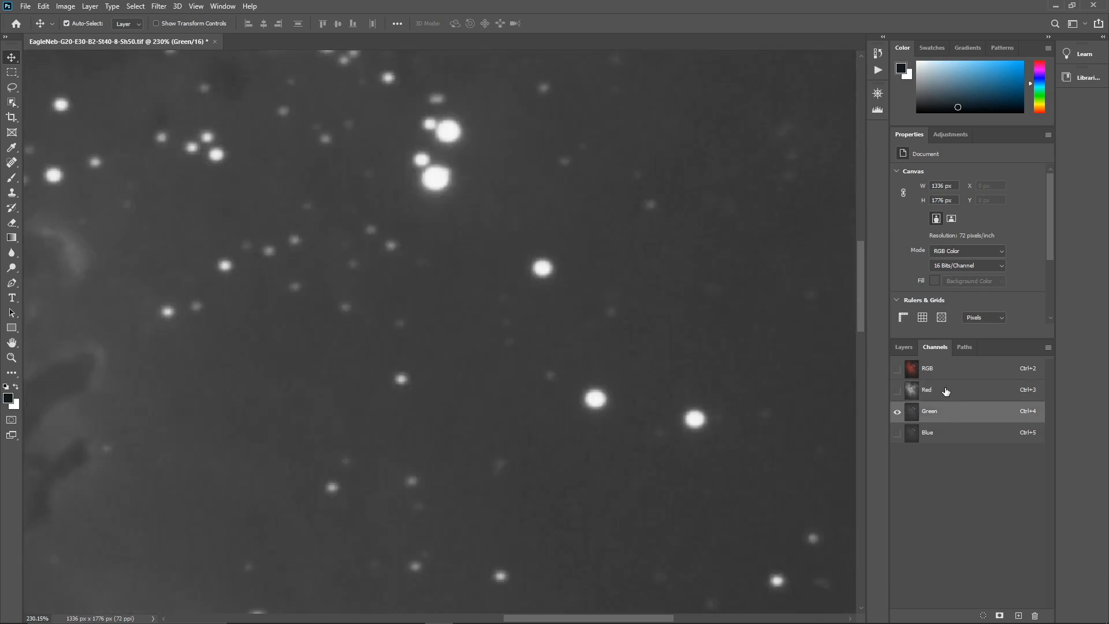
click(946, 392)
click(944, 412)
click(942, 393)
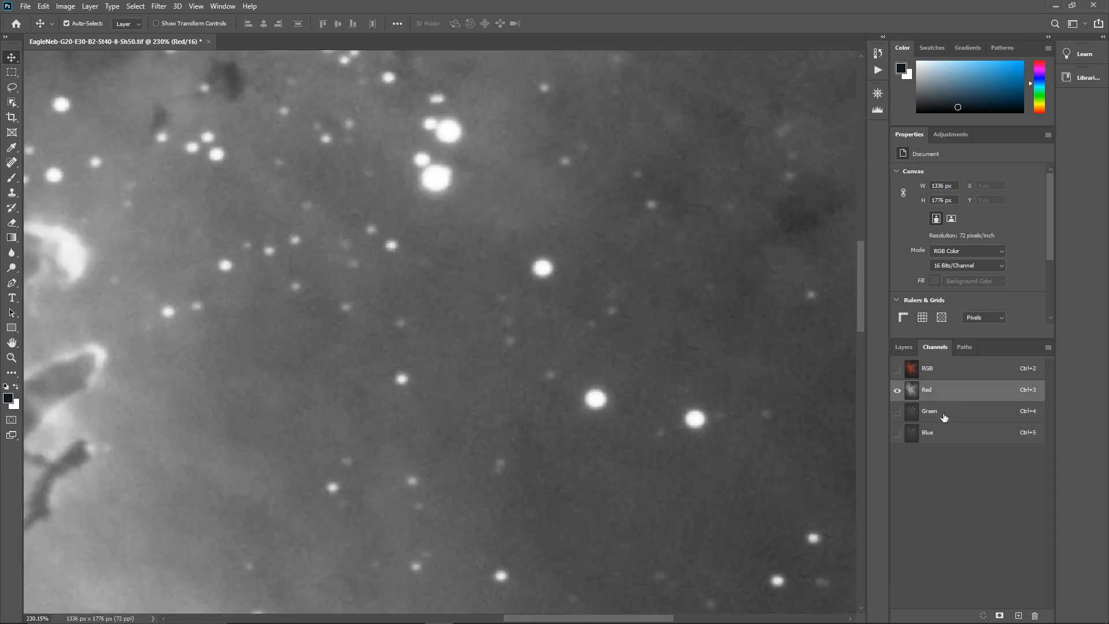
click(944, 414)
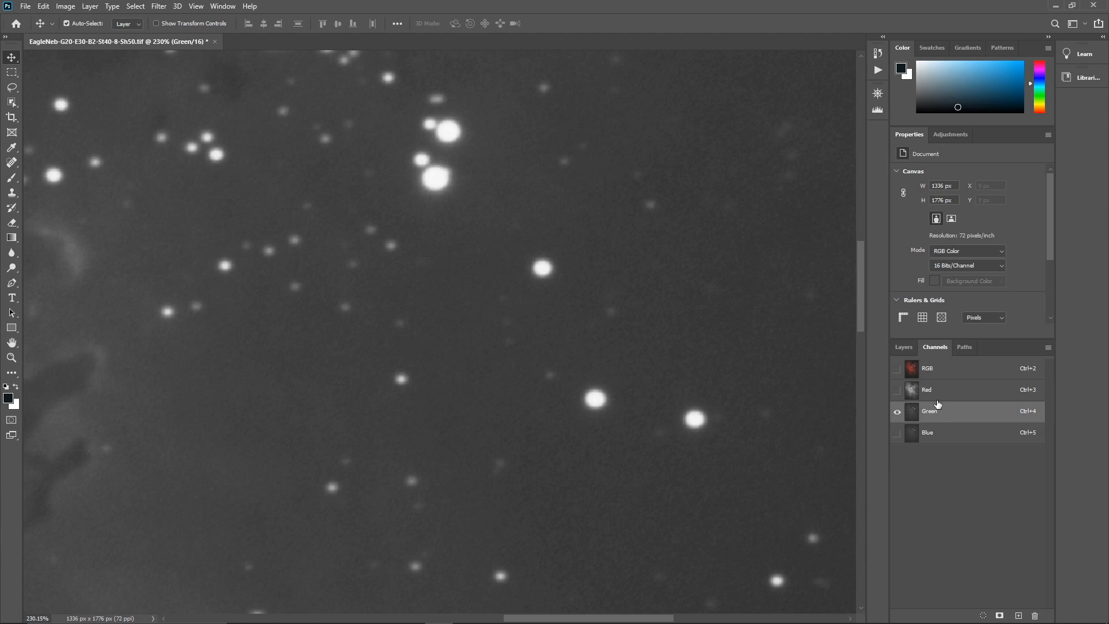
click(957, 370)
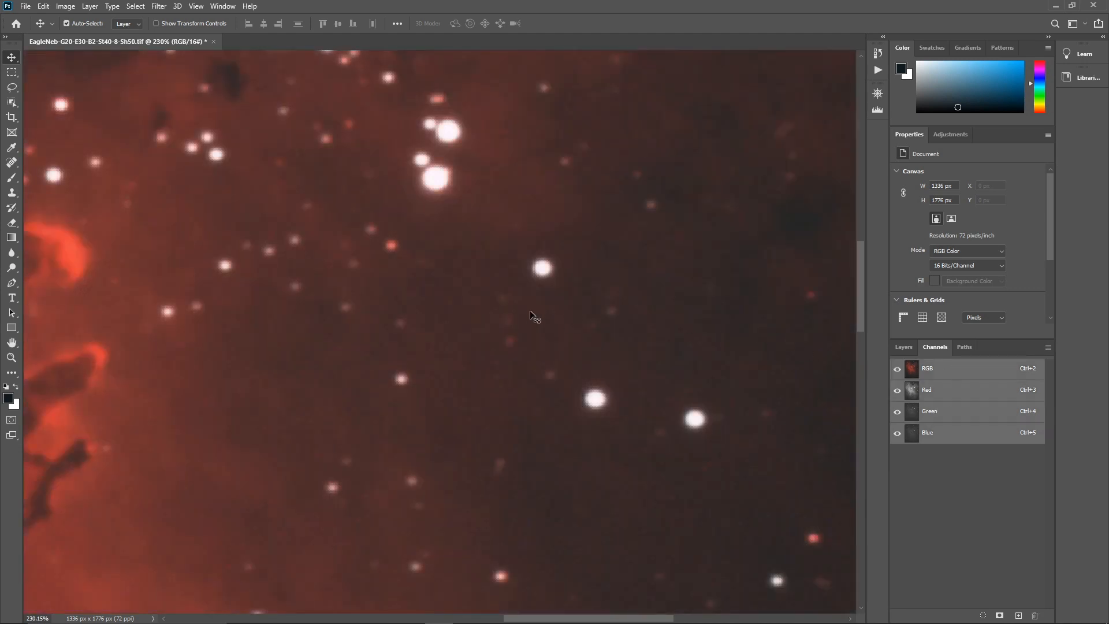
scroll(524, 304, up, 4)
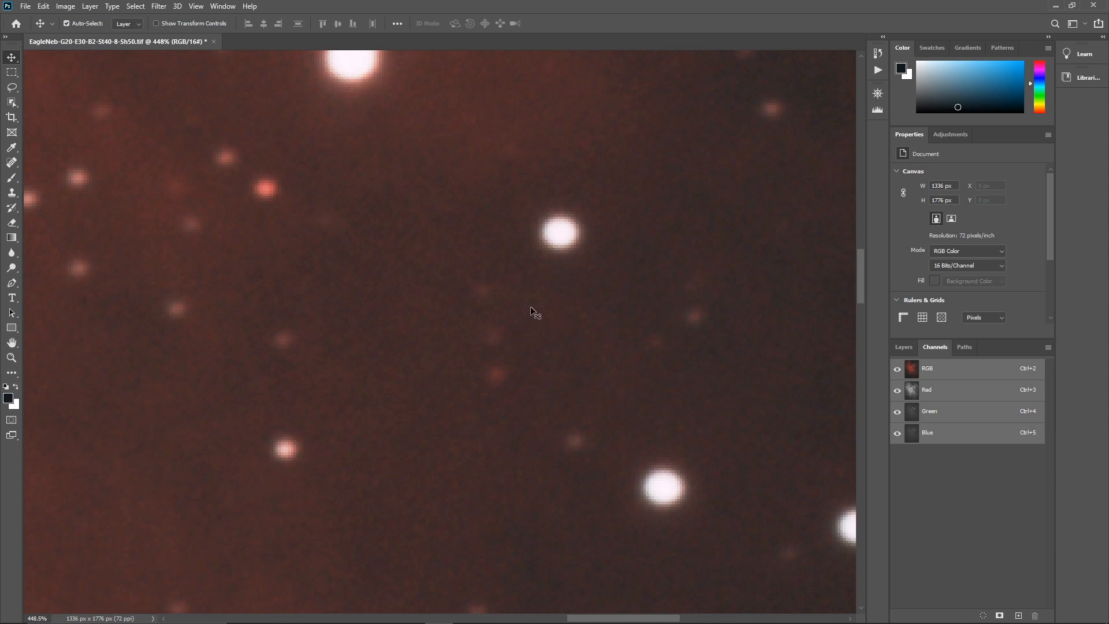
Clear the selection and examine the histogram of the RGB composite
scroll(530, 306, down, 6)
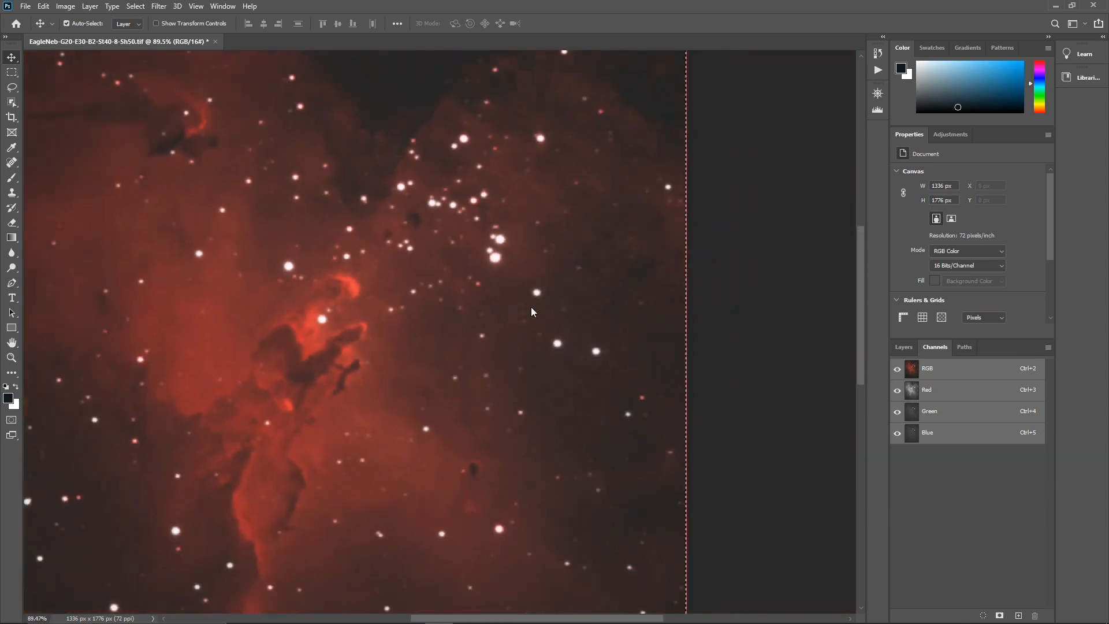
scroll(531, 306, down, 3)
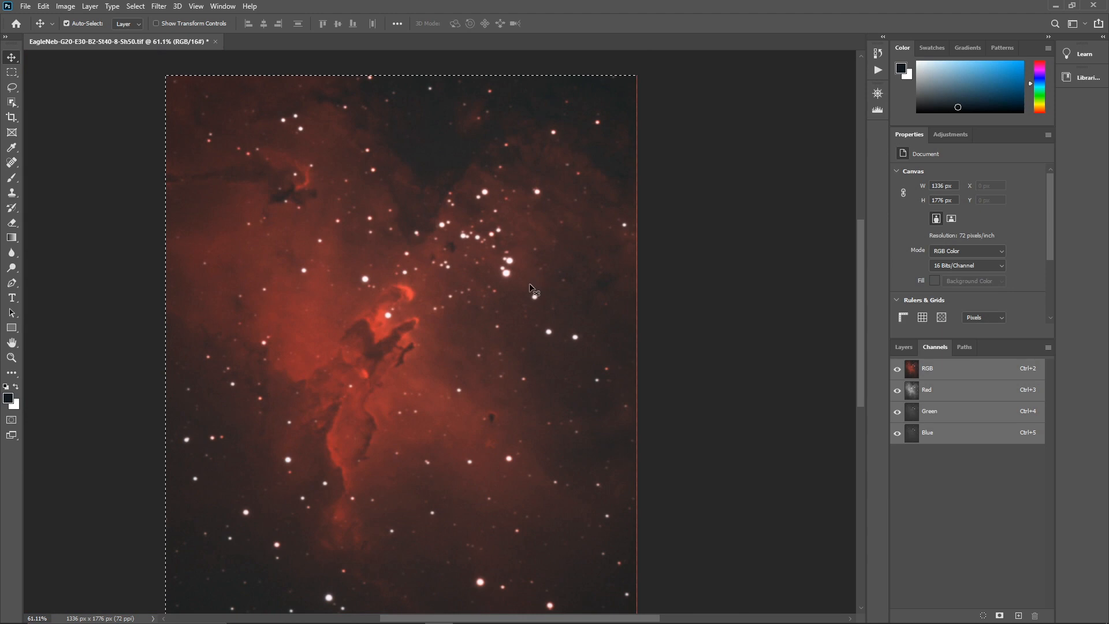
scroll(505, 306, down, 1)
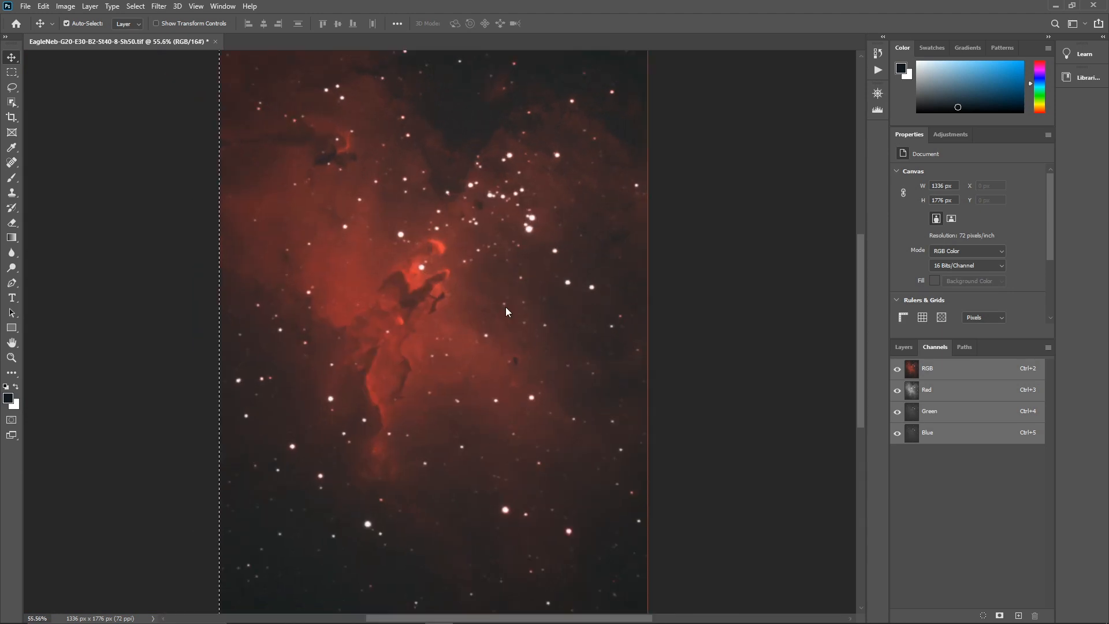
scroll(505, 307, down, 1)
key(ctrl+d)
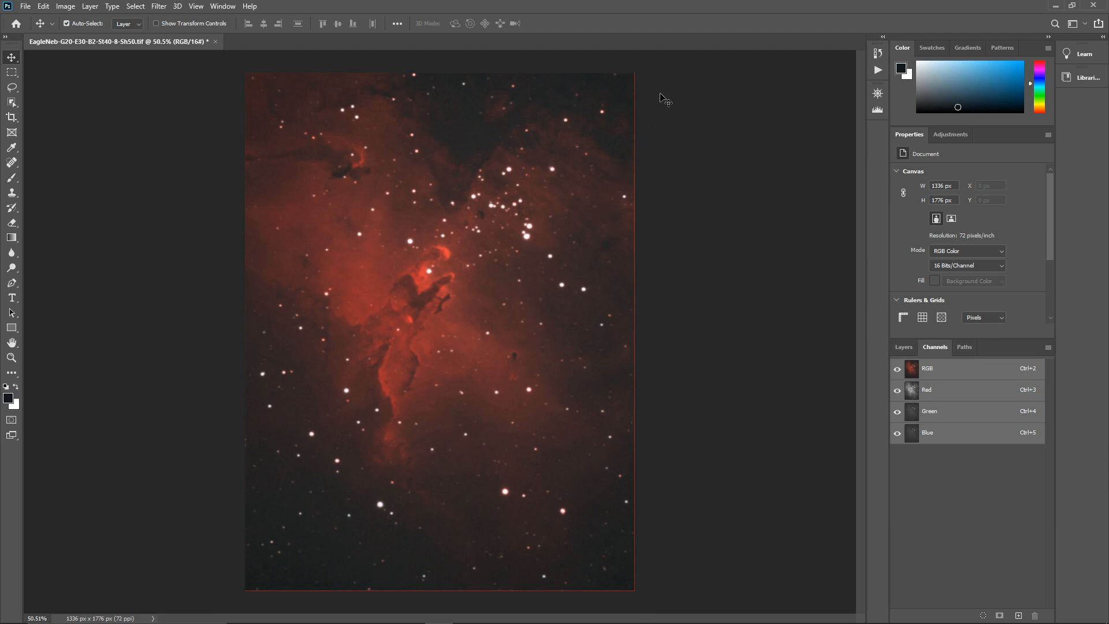
click(877, 110)
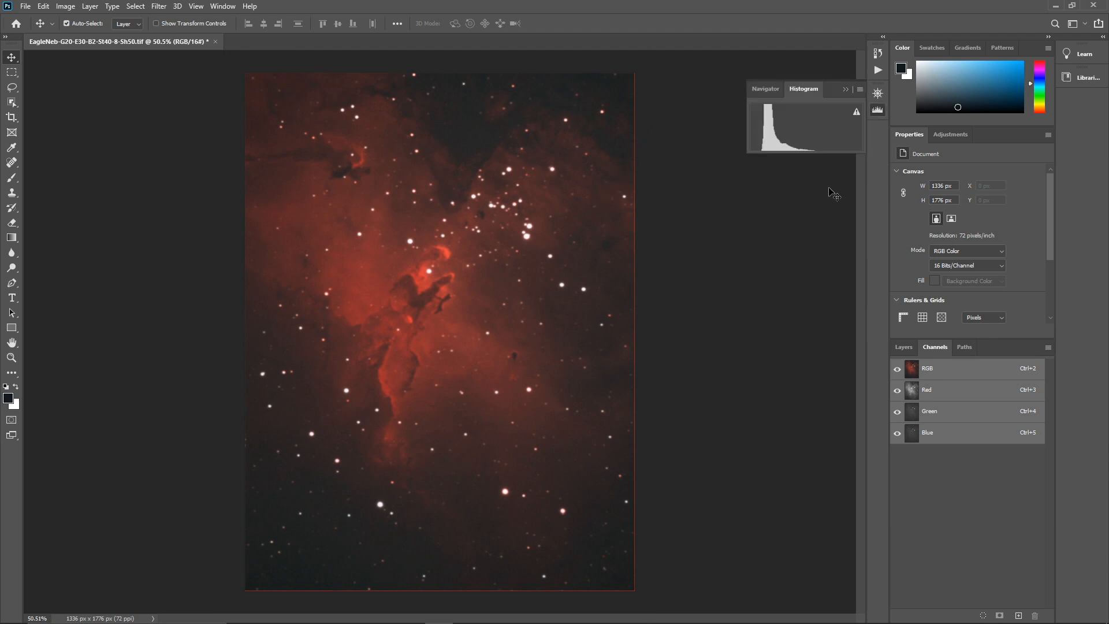
click(764, 90)
click(800, 89)
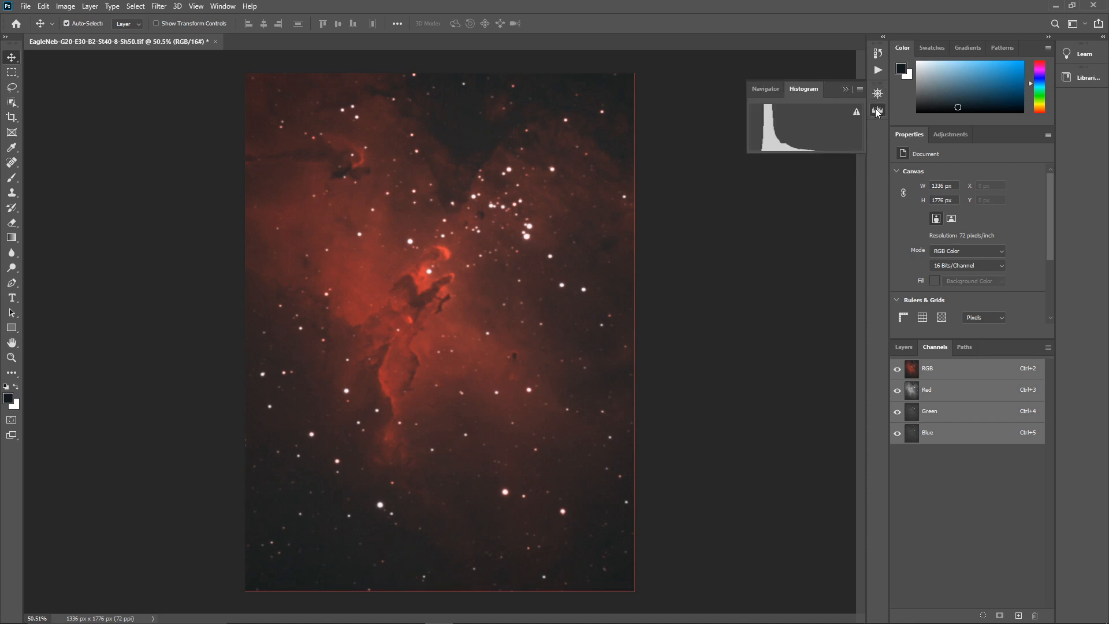
click(877, 112)
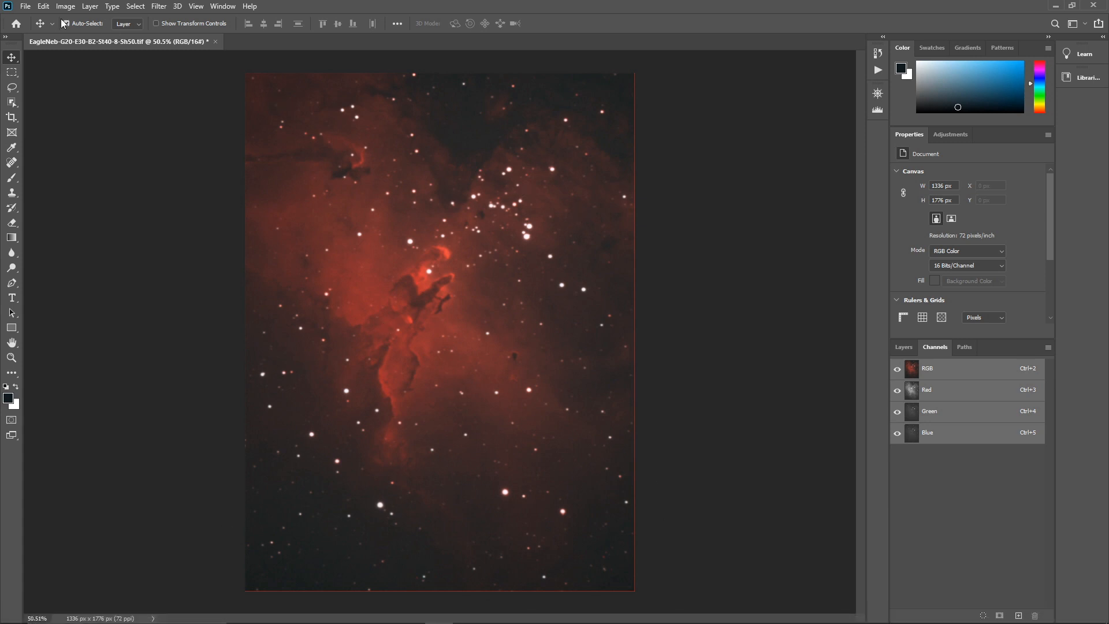
Crop the image to 1331 x 1767 px with a rectangular marquee that excludes the red fringe along the edges, then deselect
click(11, 73)
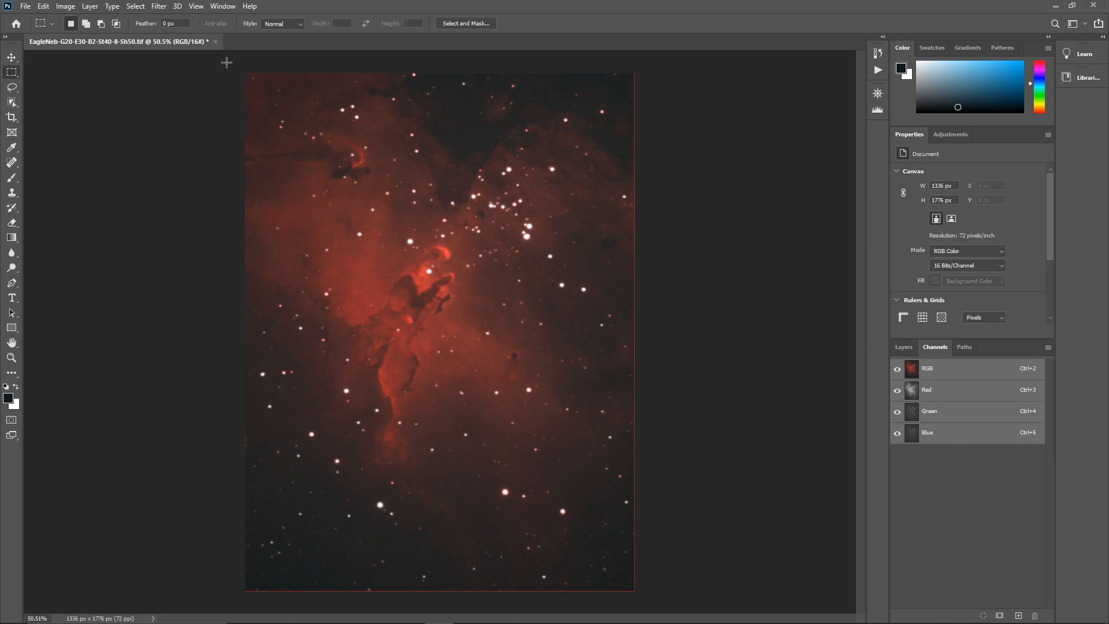
drag(244, 70, 634, 590)
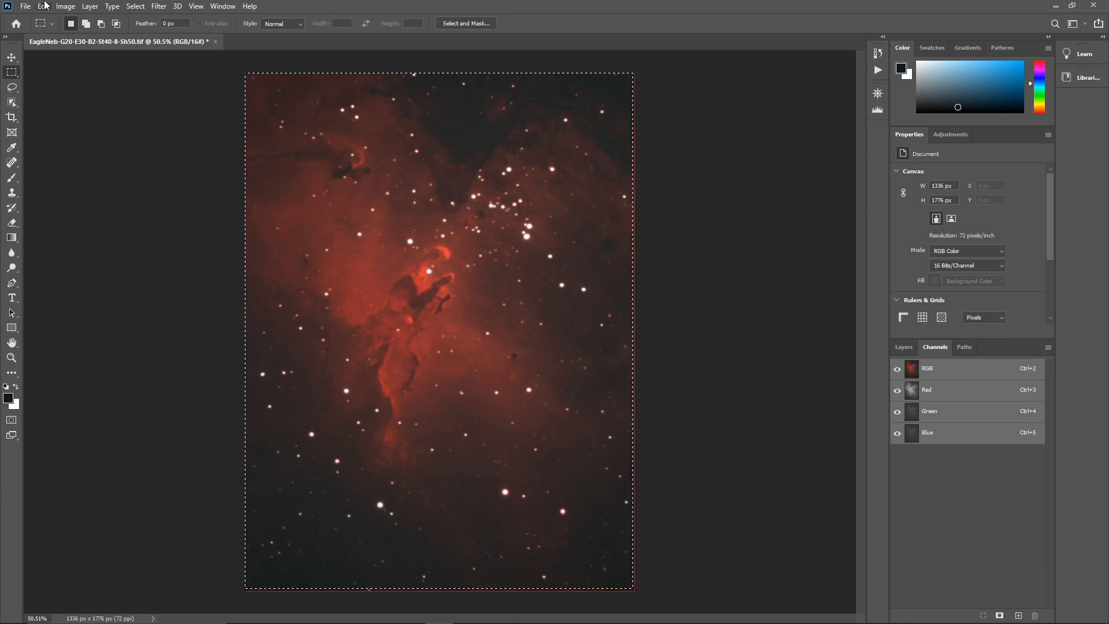
click(64, 7)
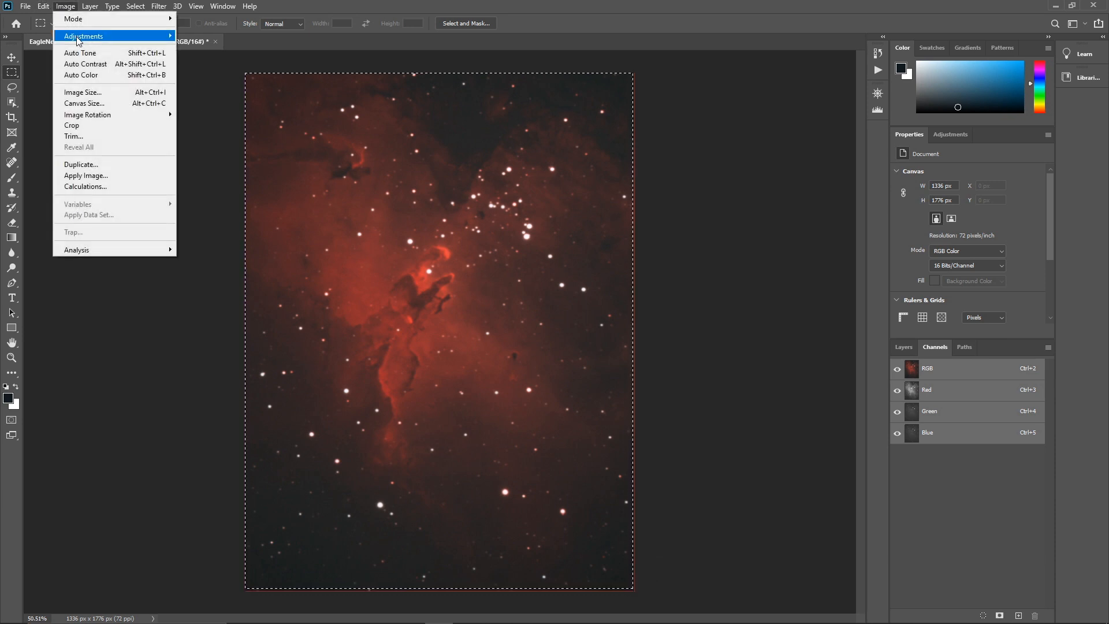
click(83, 125)
key(ctrl+d)
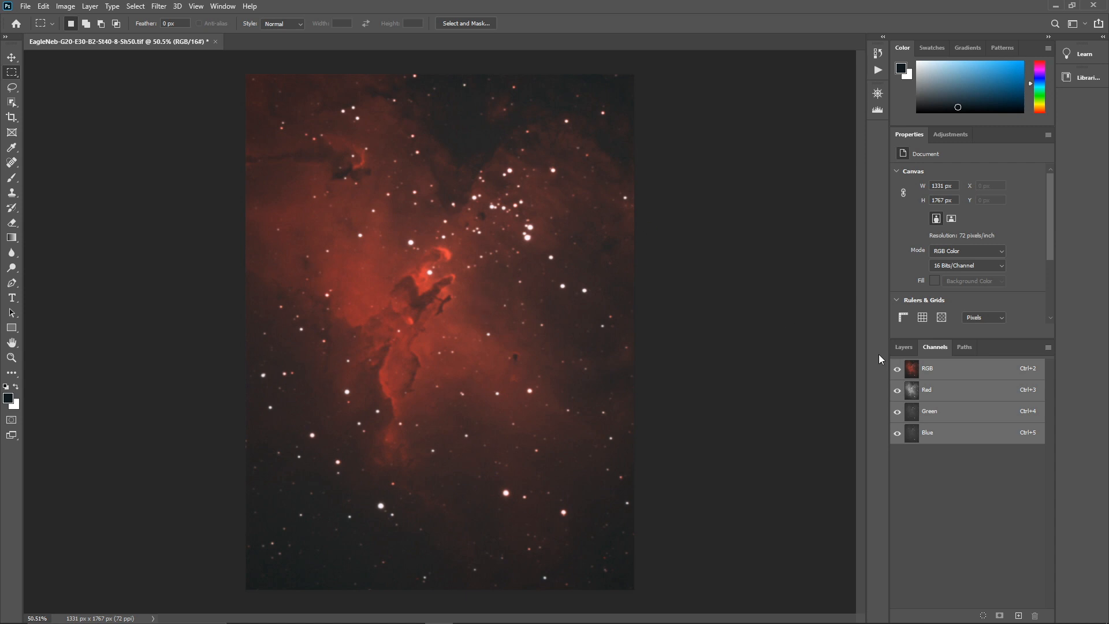
Duplicate the Background layer and name the copy AstroFlats
click(902, 347)
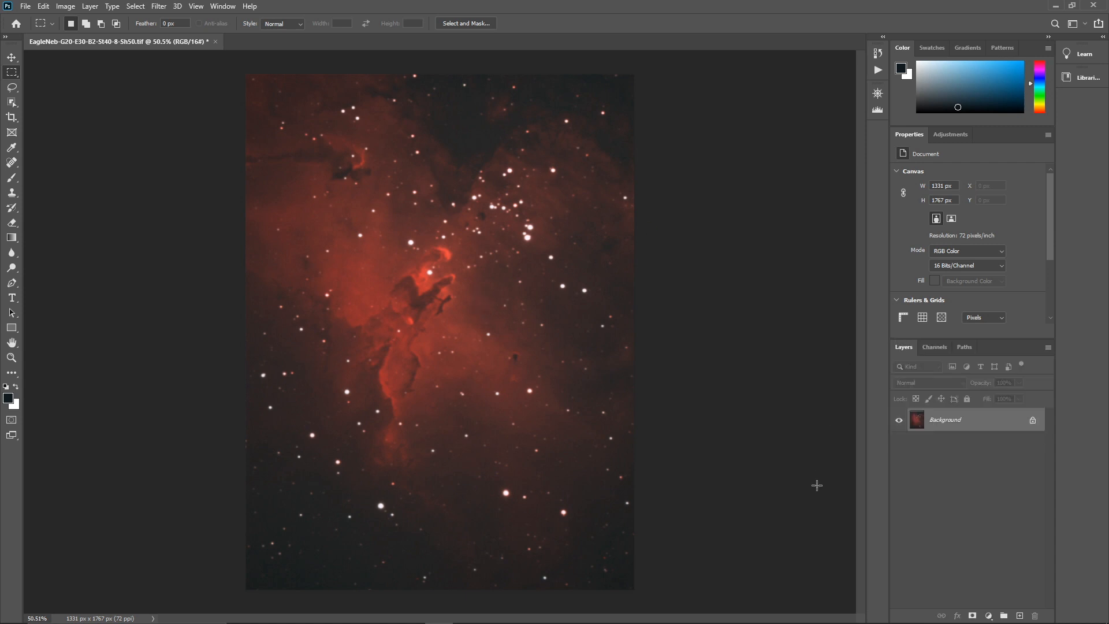
right_click(976, 421)
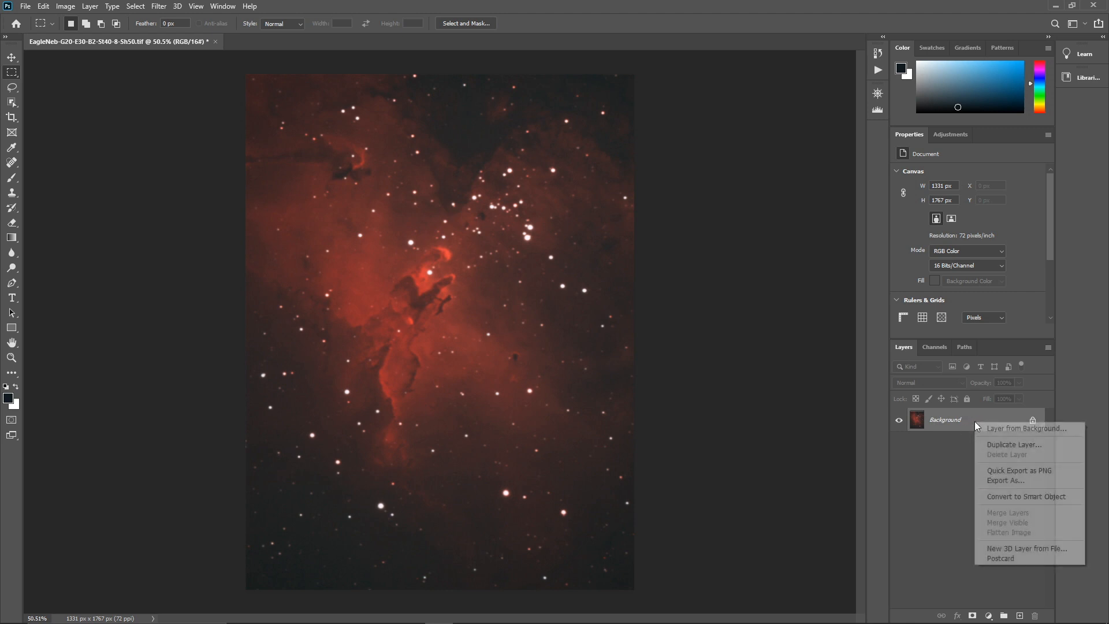
click(998, 445)
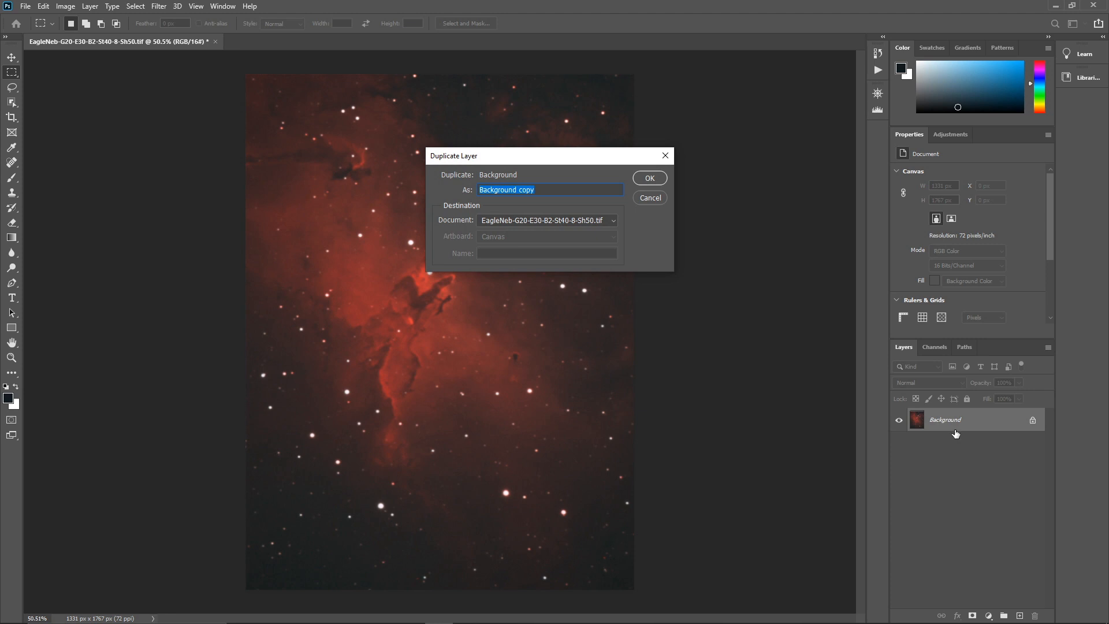
text(Channels)
key(Return)
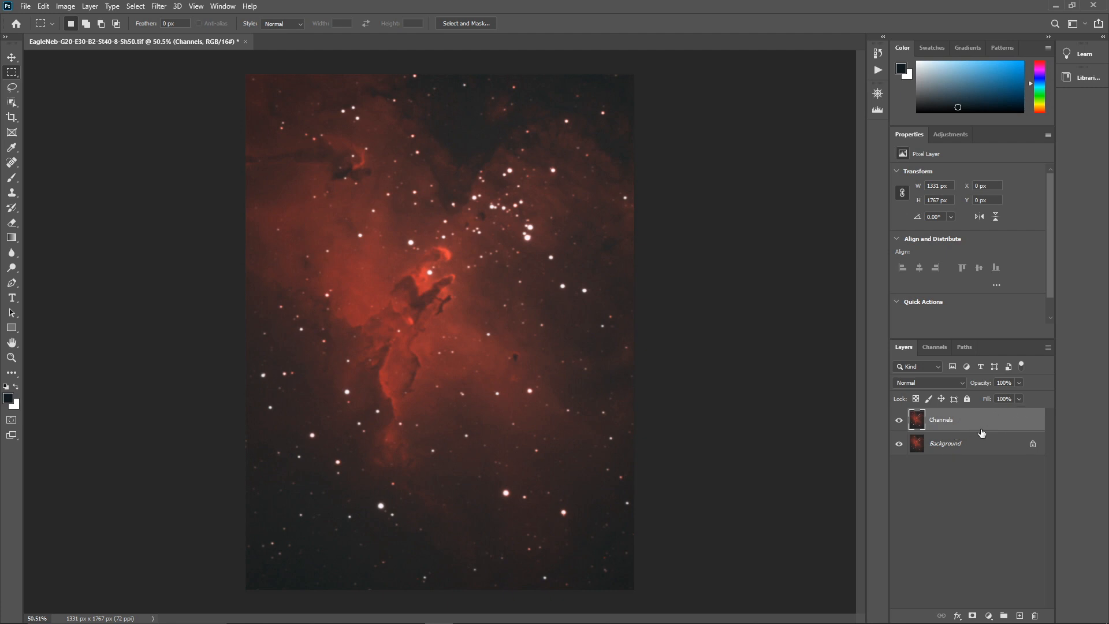
double_click(939, 421)
text(AstroFlats)
key(Return)
Open the AstroFlat Pro filter on the AstroFlats layer and compare the image with and without the flattening preview
click(159, 6)
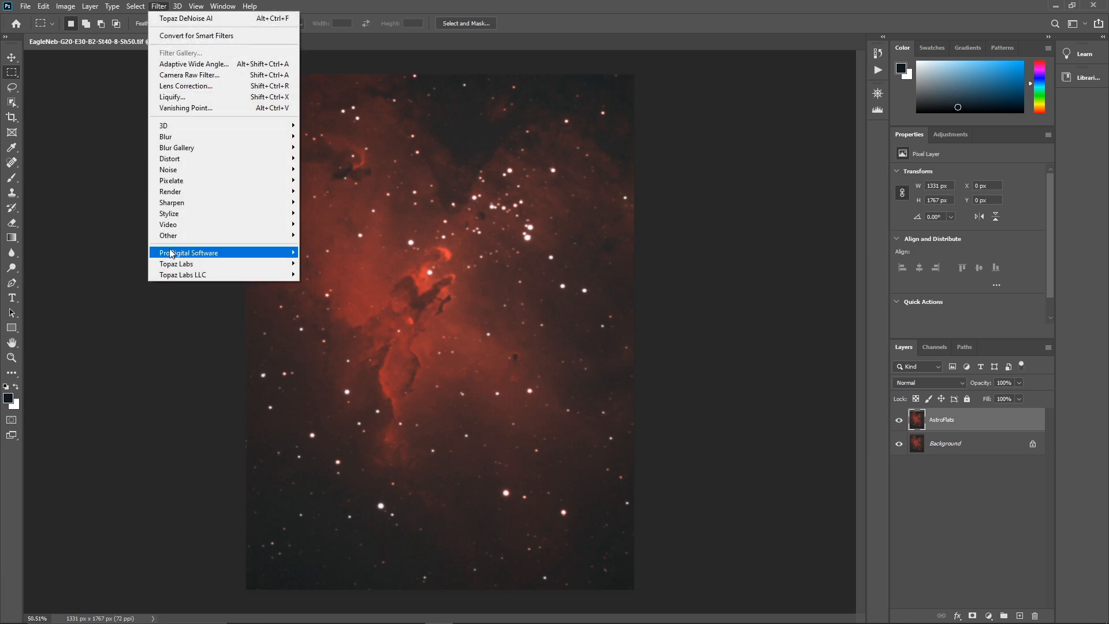
mouse_move(245, 252)
click(320, 253)
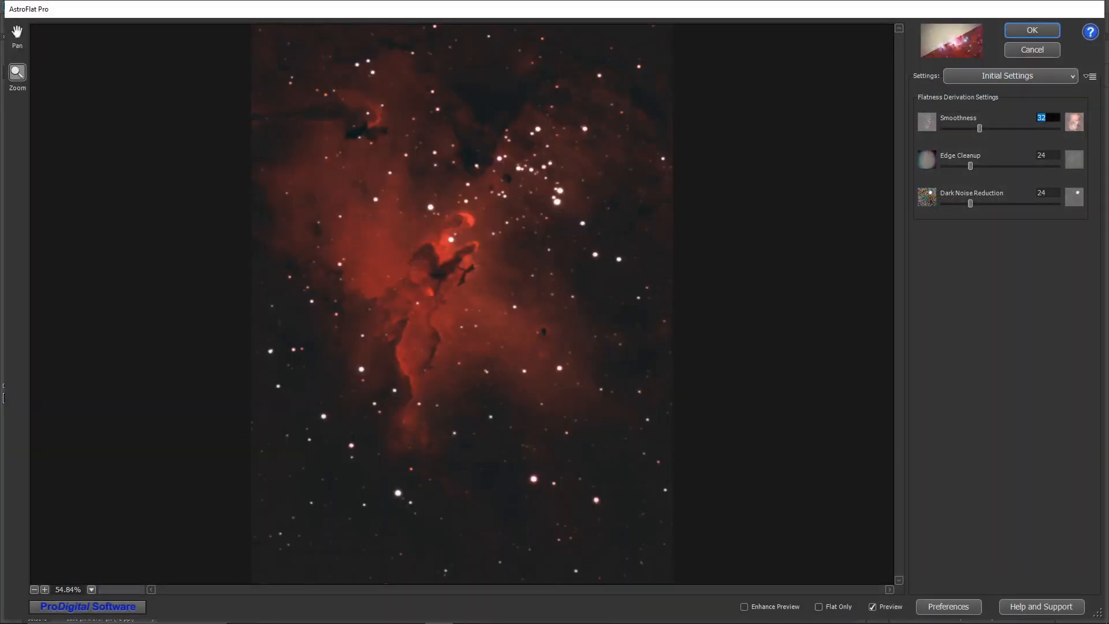
click(874, 608)
click(874, 608)
click(874, 608)
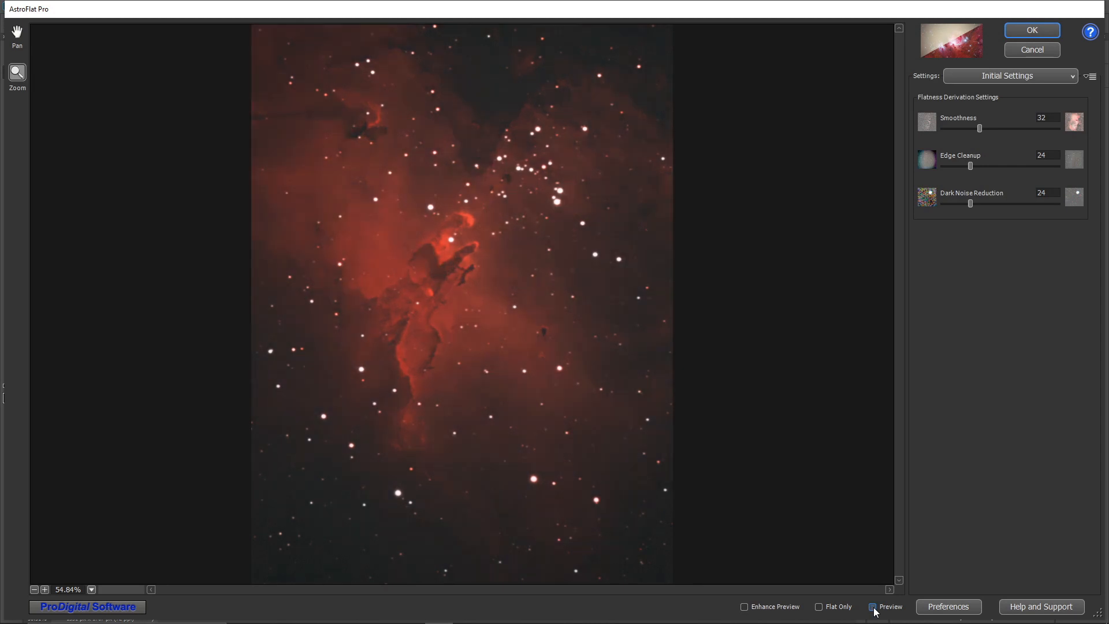
click(874, 608)
click(874, 608)
click(873, 608)
click(874, 608)
click(873, 607)
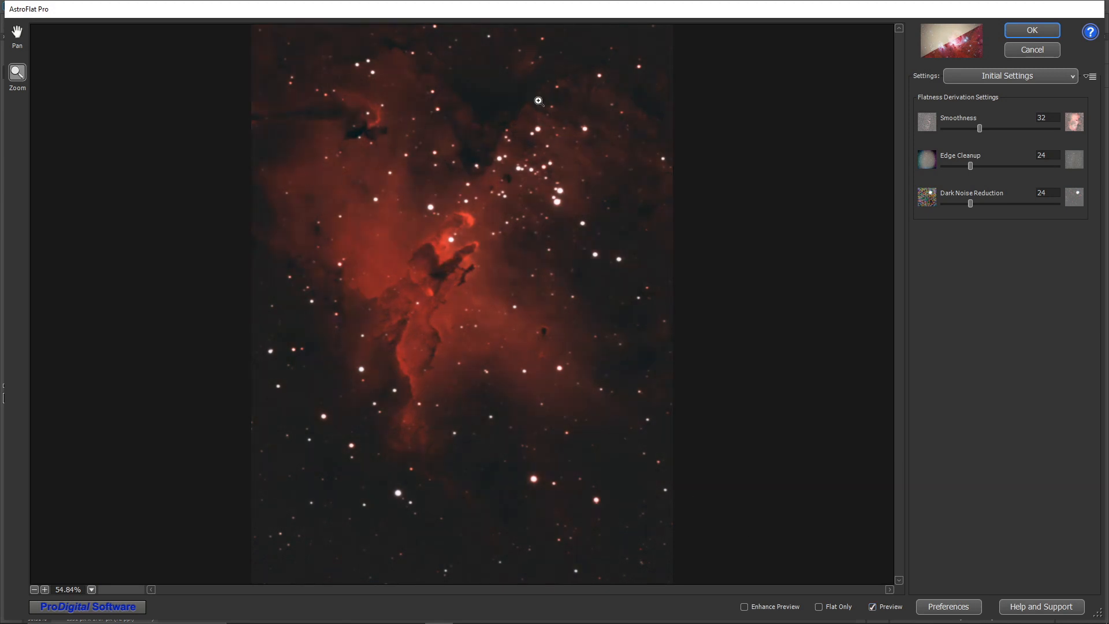
click(874, 608)
click(874, 608)
Examine the derived flat on its own, then compare the corrected image with the unprocessed original
click(819, 608)
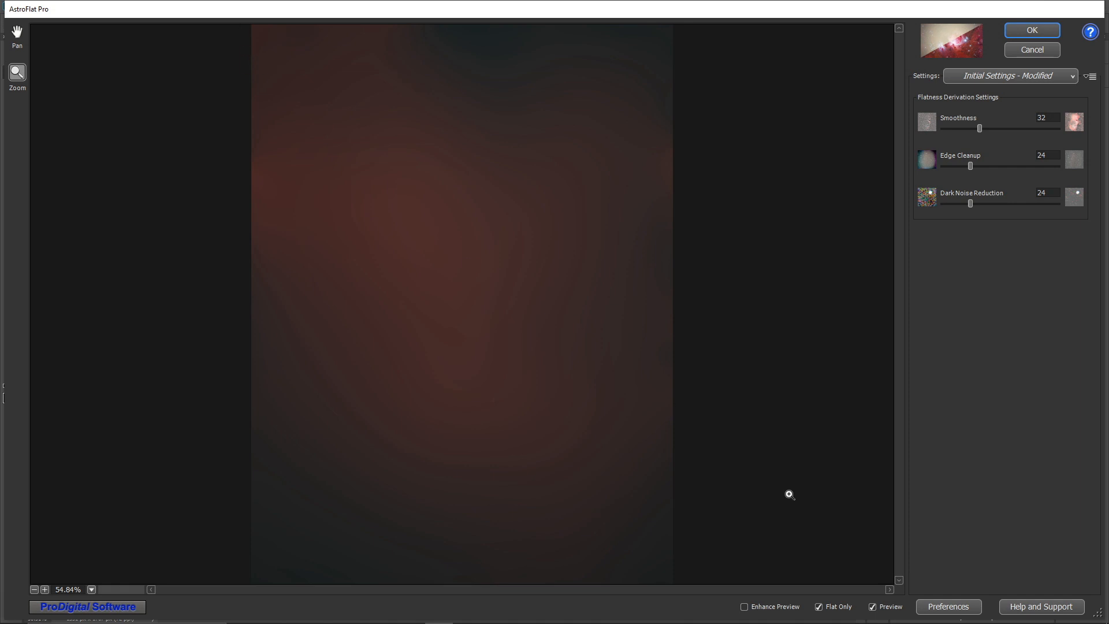
click(821, 610)
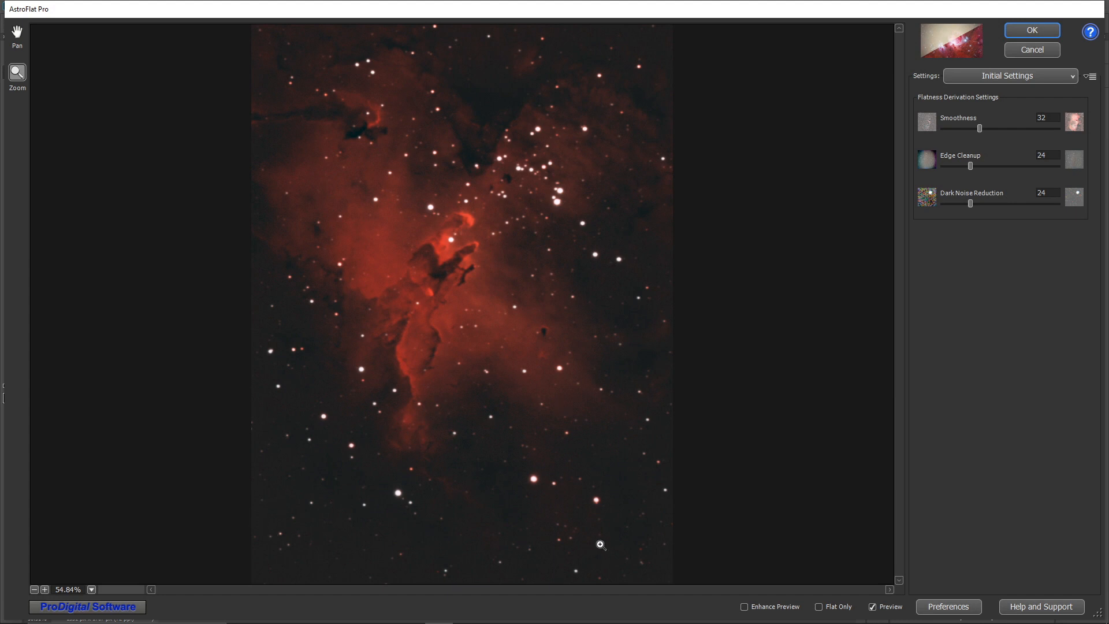
click(871, 607)
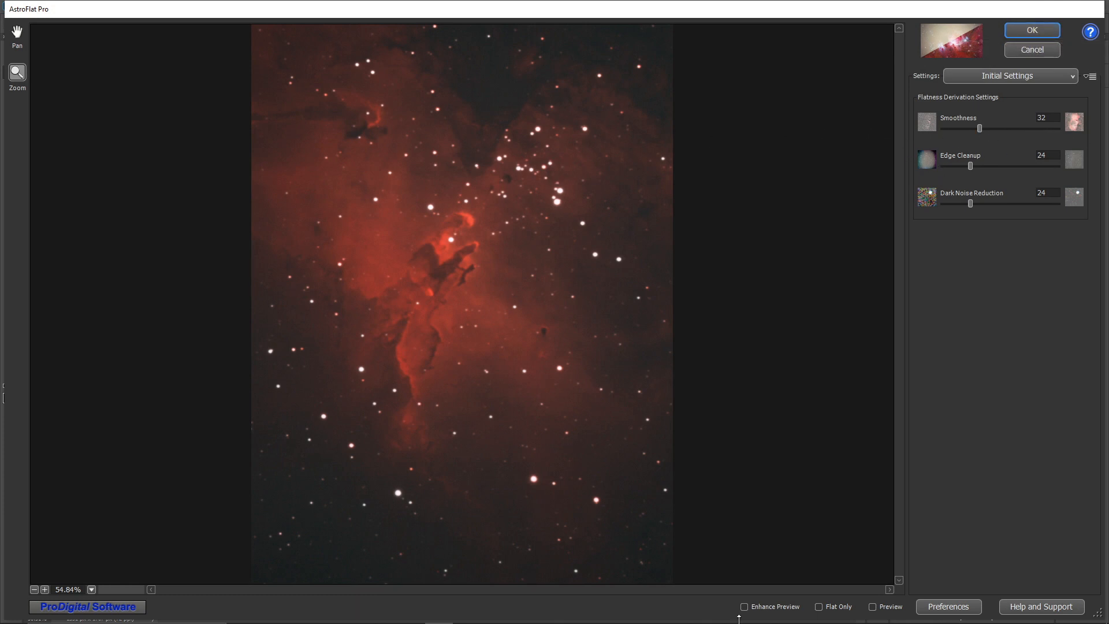
Vary the Smoothness of the derived flat while showing only the flat, then apply AstroFlat Pro
mouse_move(834, 616)
click(819, 607)
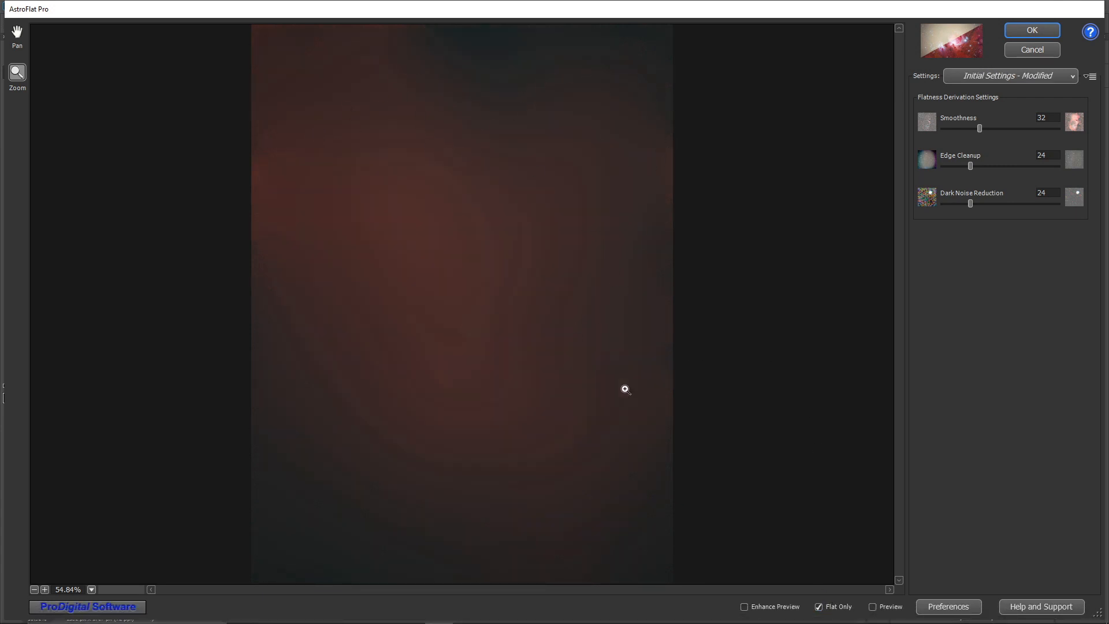
drag(978, 126, 925, 134)
drag(849, 131, 849, 132)
drag(944, 132, 1033, 130)
mouse_move(969, 207)
mouse_down()
mouse_move(947, 208)
mouse_move(969, 209)
mouse_up()
click(1028, 34)
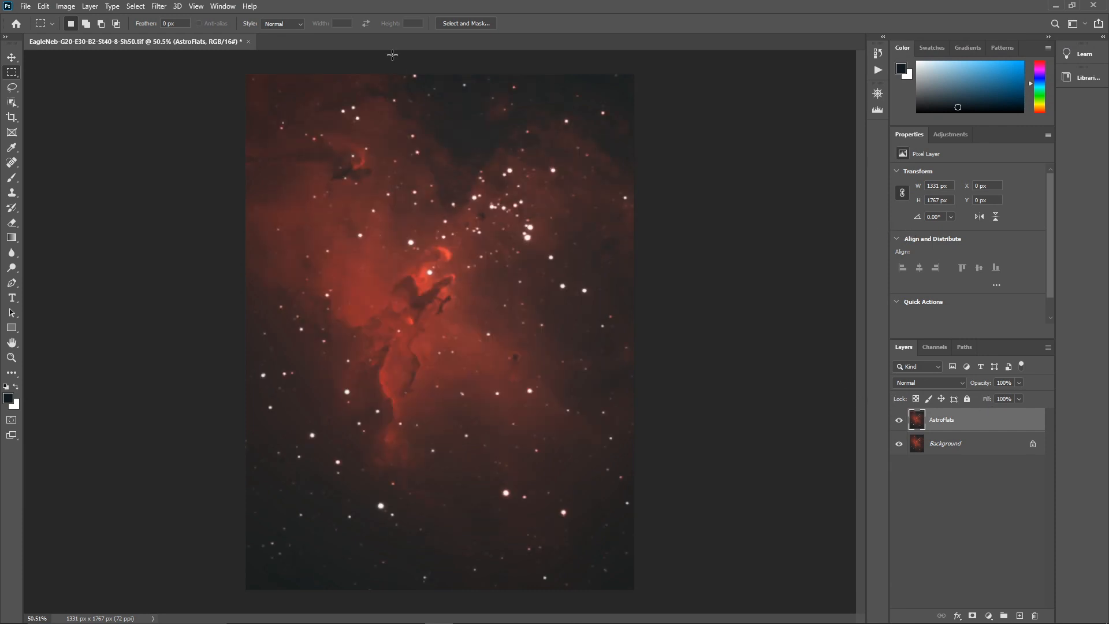
Run AstroFlat Pro on the AstroFlats layer using Initial Settings: Smoothness 32, Edge Cleanup 24 and Dark Noise Reduction 24
click(159, 6)
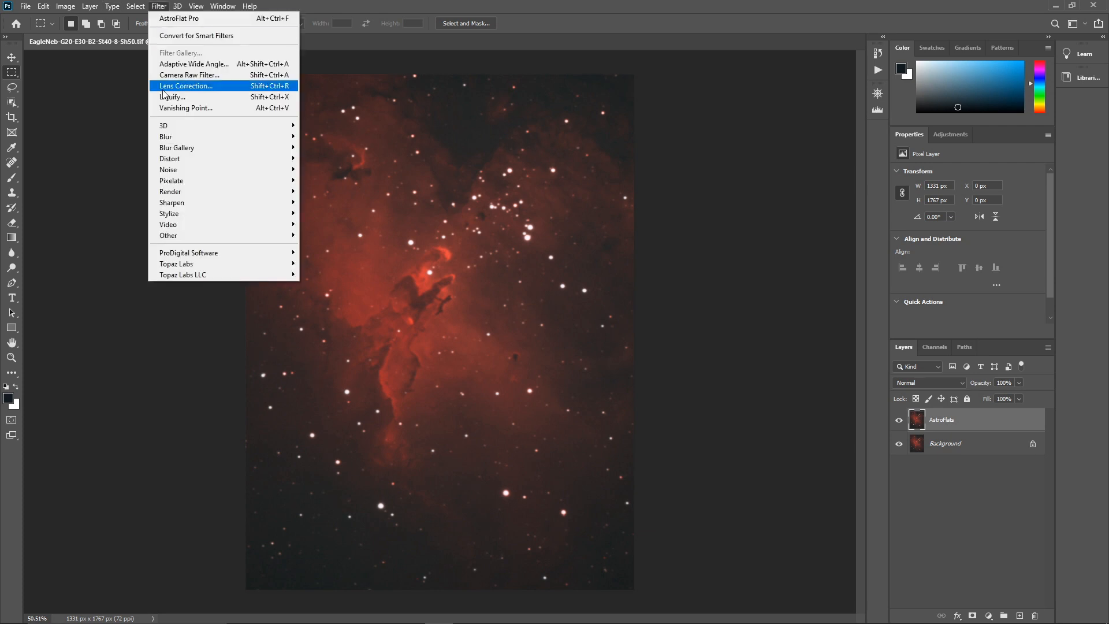
mouse_move(176, 253)
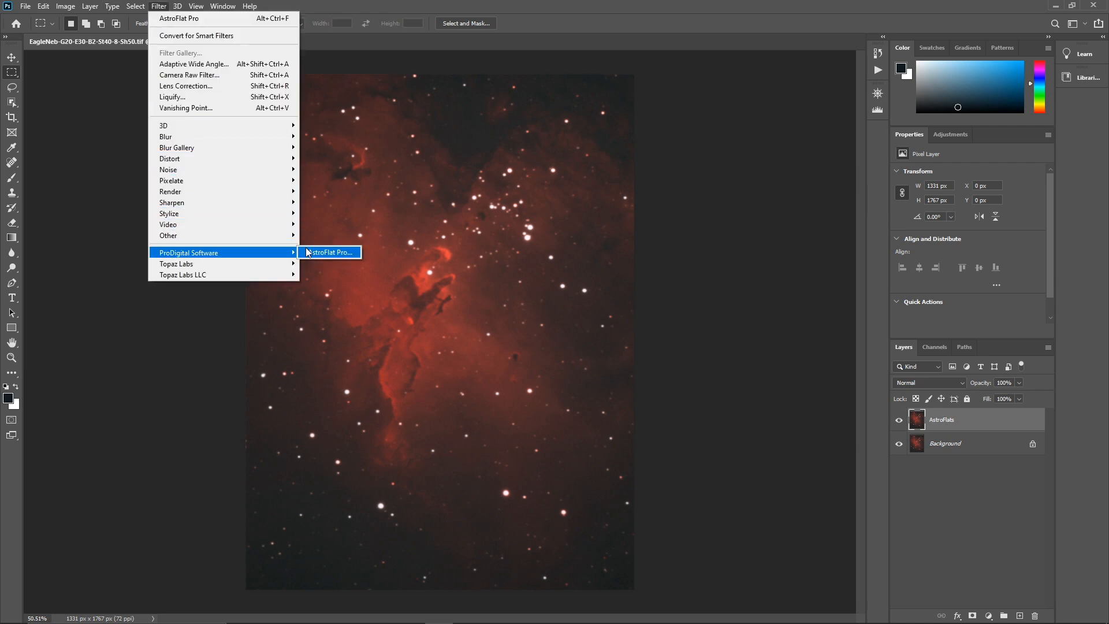
click(329, 252)
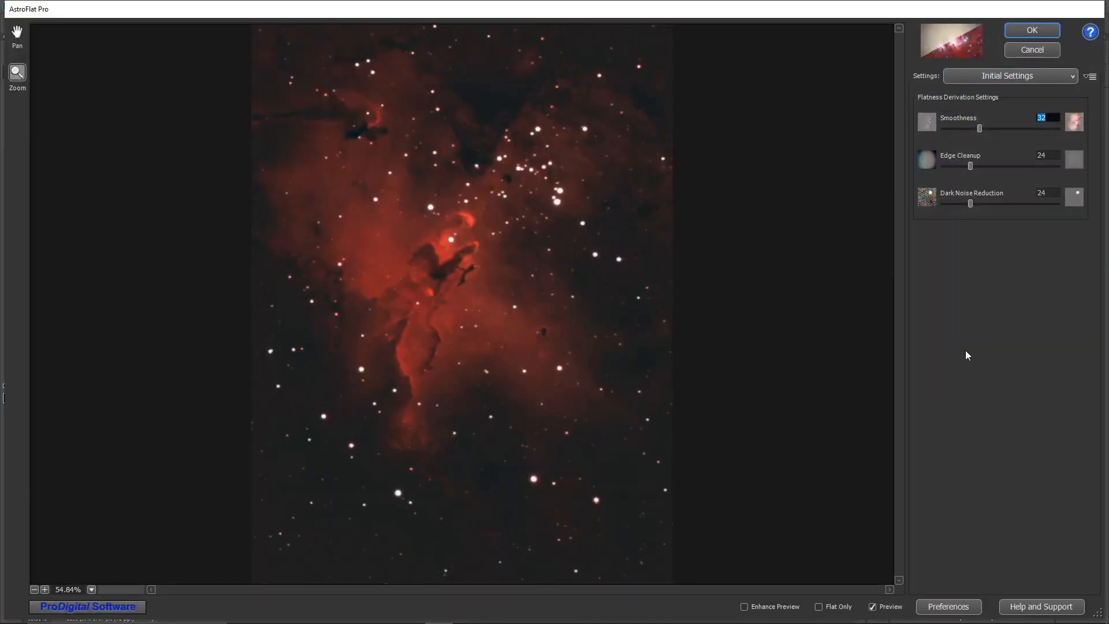
click(1041, 34)
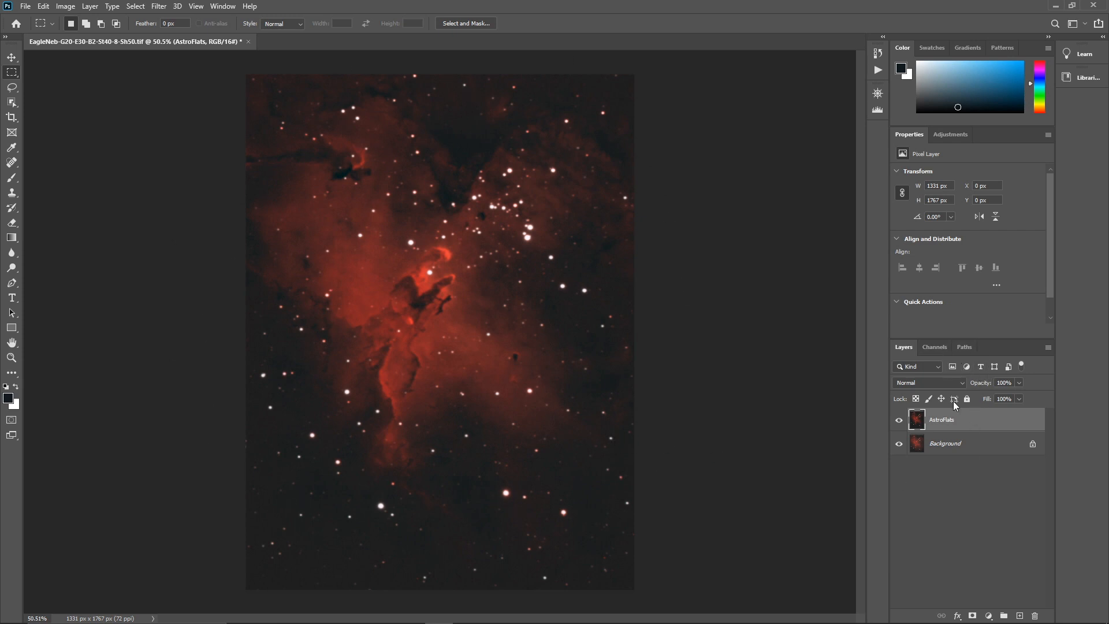
Duplicate the AstroFlats layer as a new layer named Channels
right_click(968, 417)
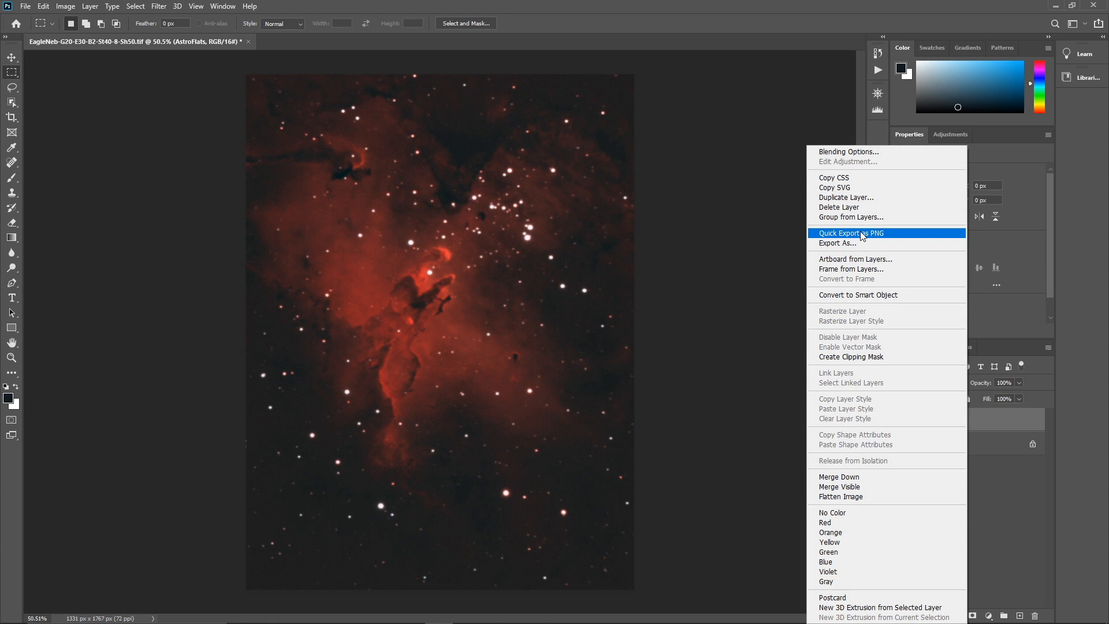
click(864, 199)
text(C)
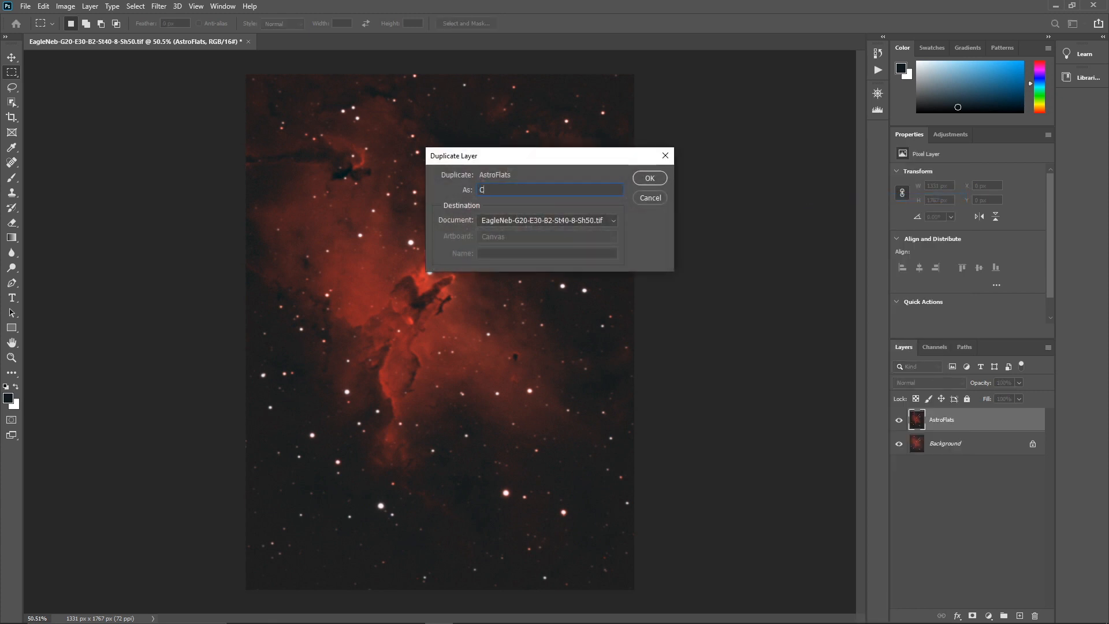
text(hanne)
key(Return)
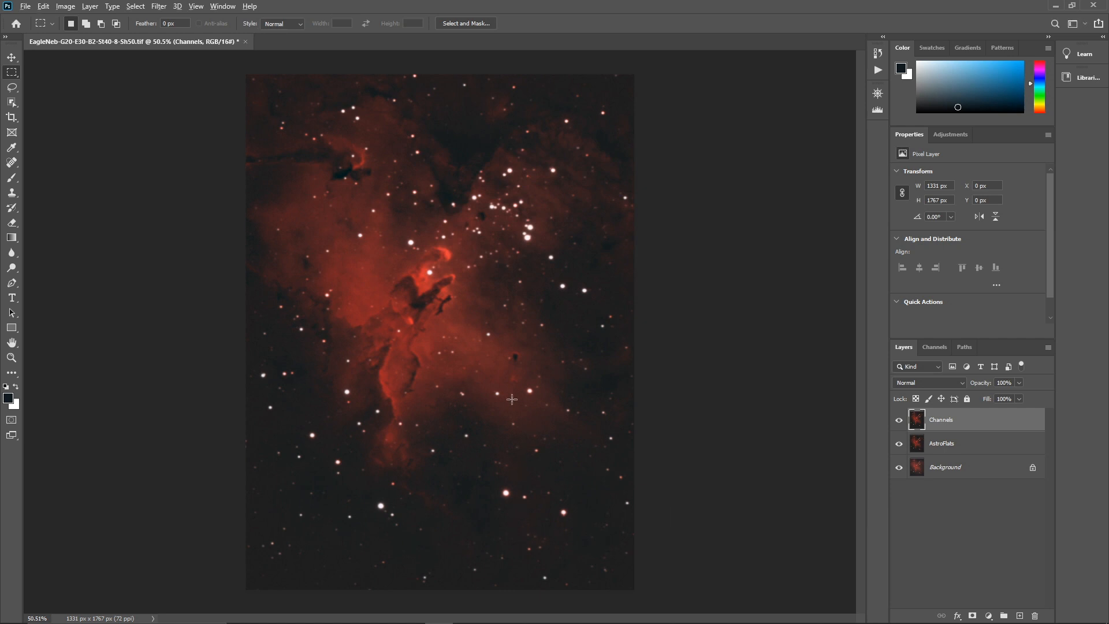
Examine the nebula closely around the pillars and the small dark globule, then view the Red channel of the Channels layer alone
scroll(517, 370, up, 5)
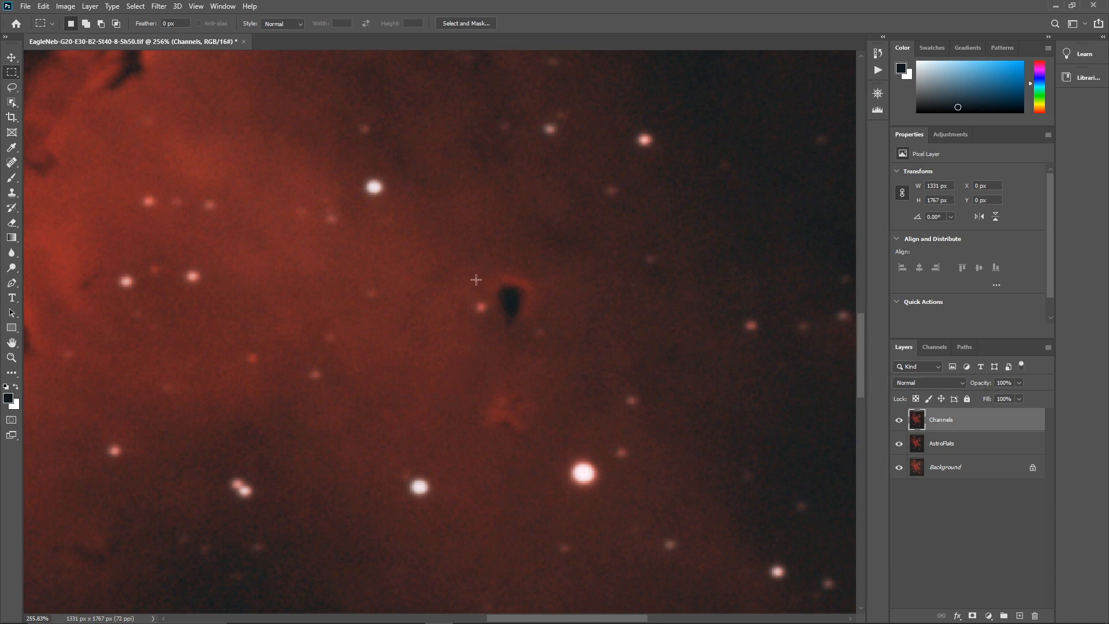
drag(421, 259, 646, 444)
drag(515, 349, 401, 420)
scroll(399, 410, up, 2)
scroll(398, 408, down, 2)
scroll(398, 407, down, 3)
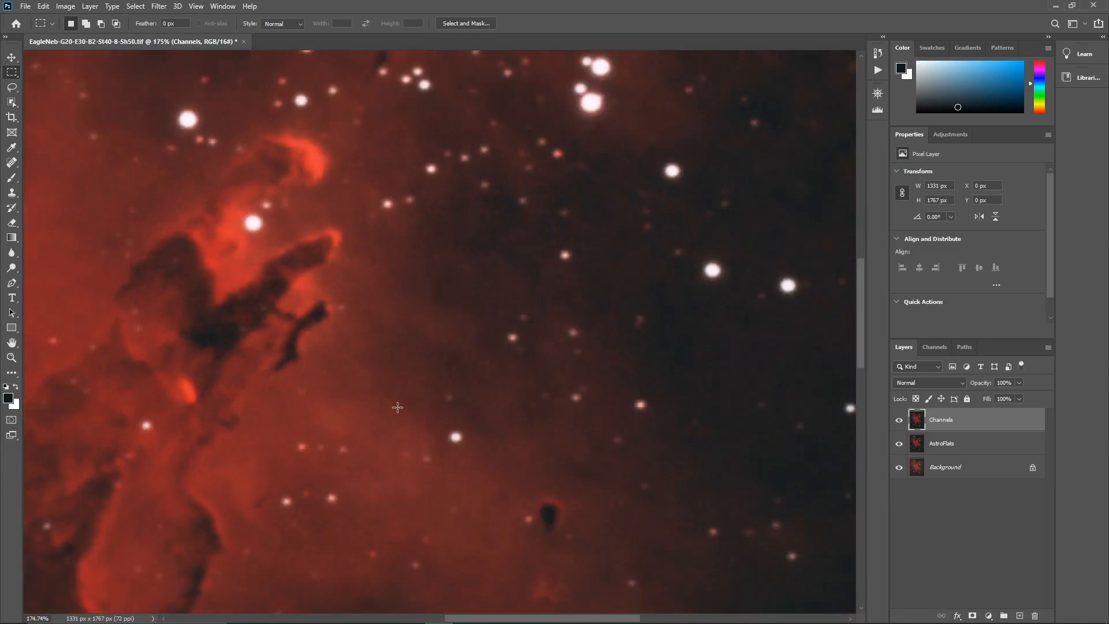
drag(446, 453, 433, 359)
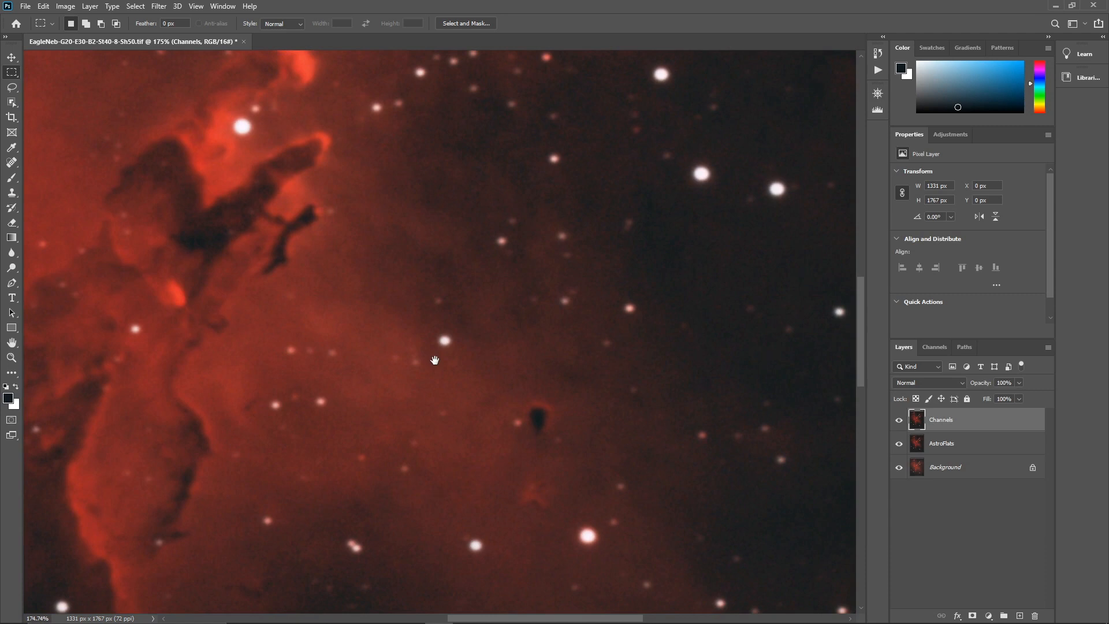
click(924, 347)
click(958, 387)
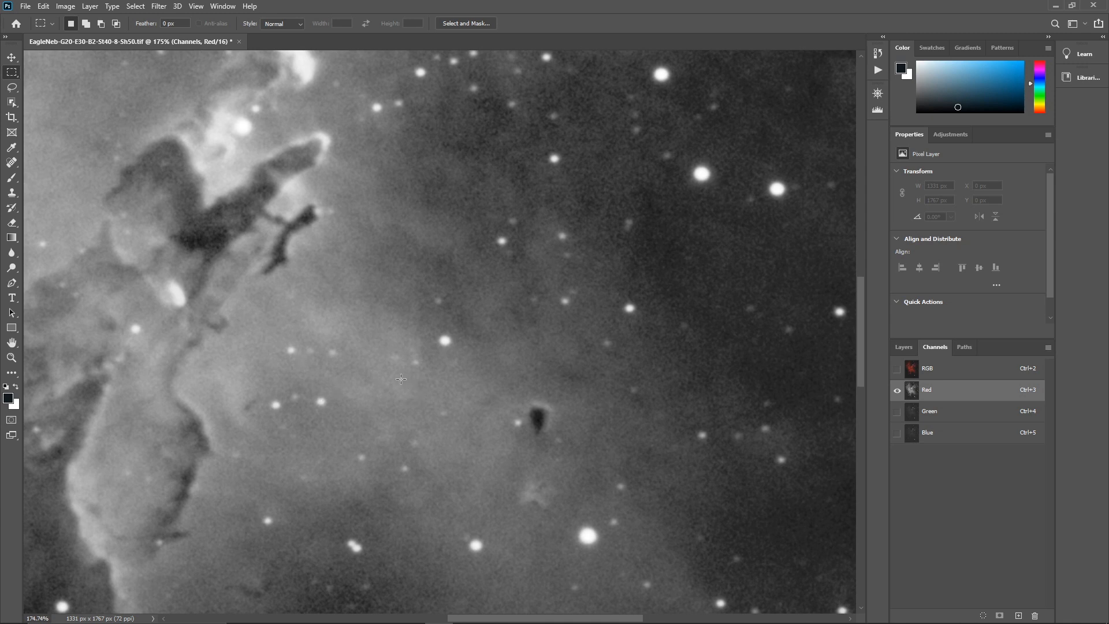
Start the Camera Raw Filter on the Red channel, apply Auto tone and set Exposure to +0.50
click(159, 7)
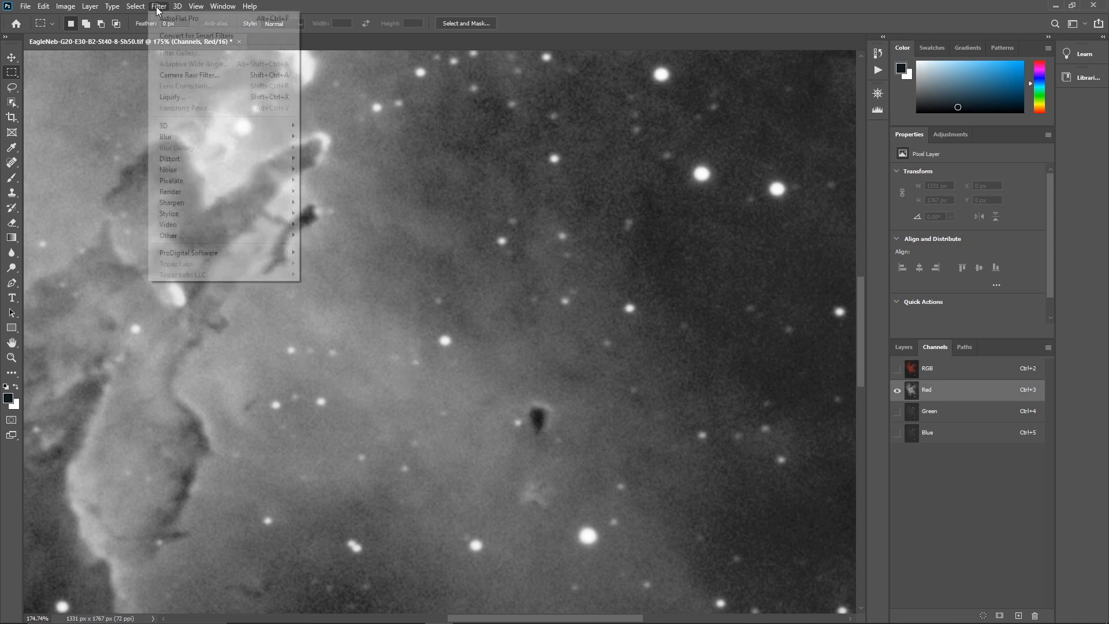
click(191, 74)
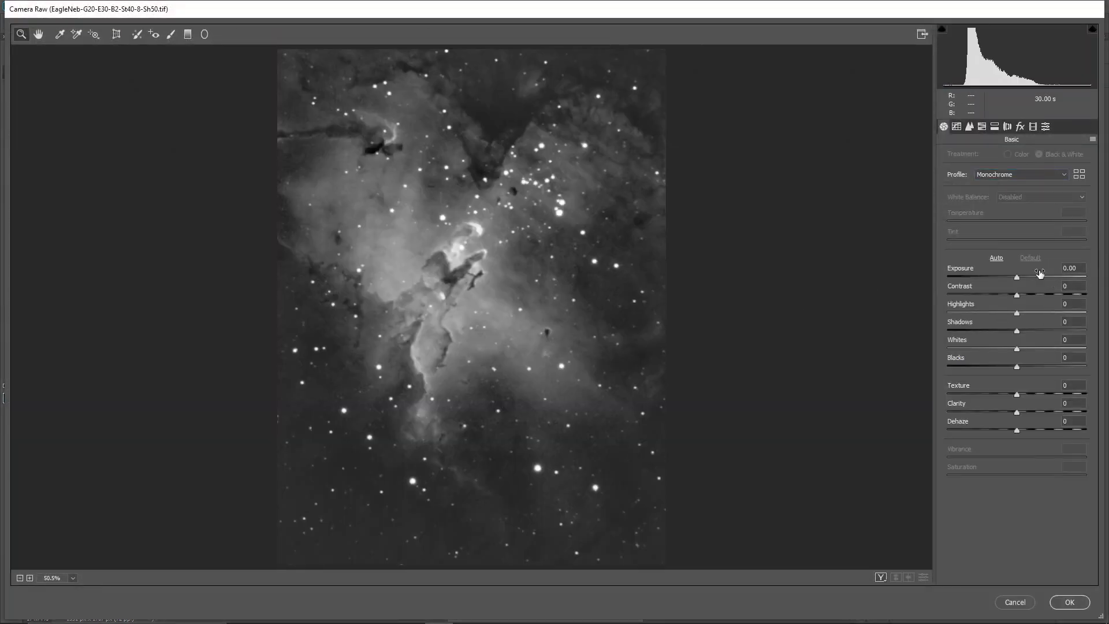
click(994, 260)
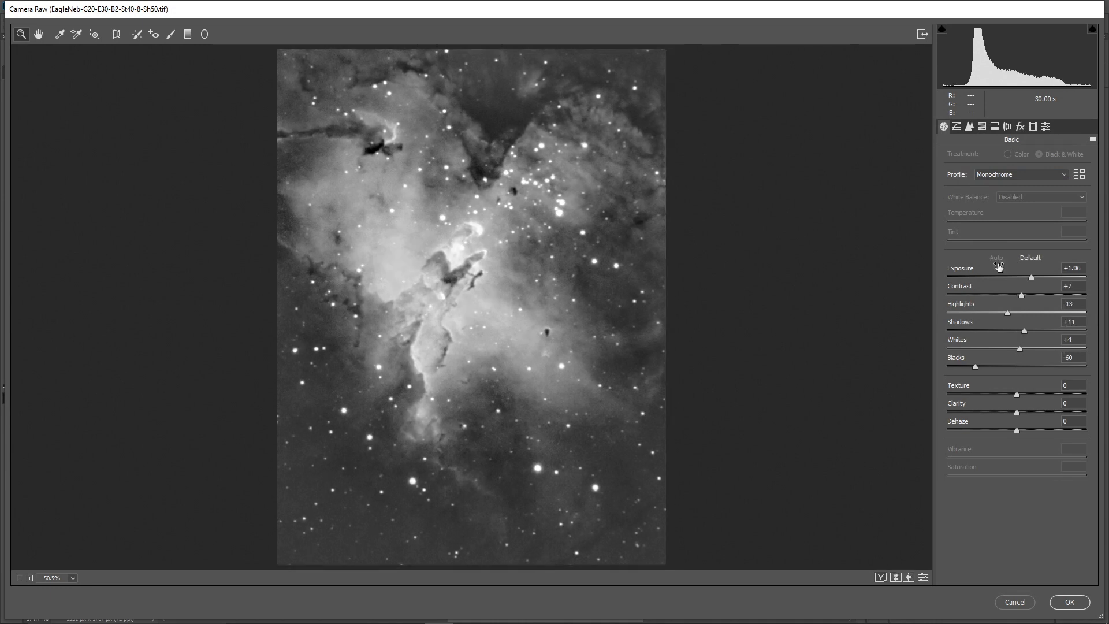
drag(1030, 276, 1023, 276)
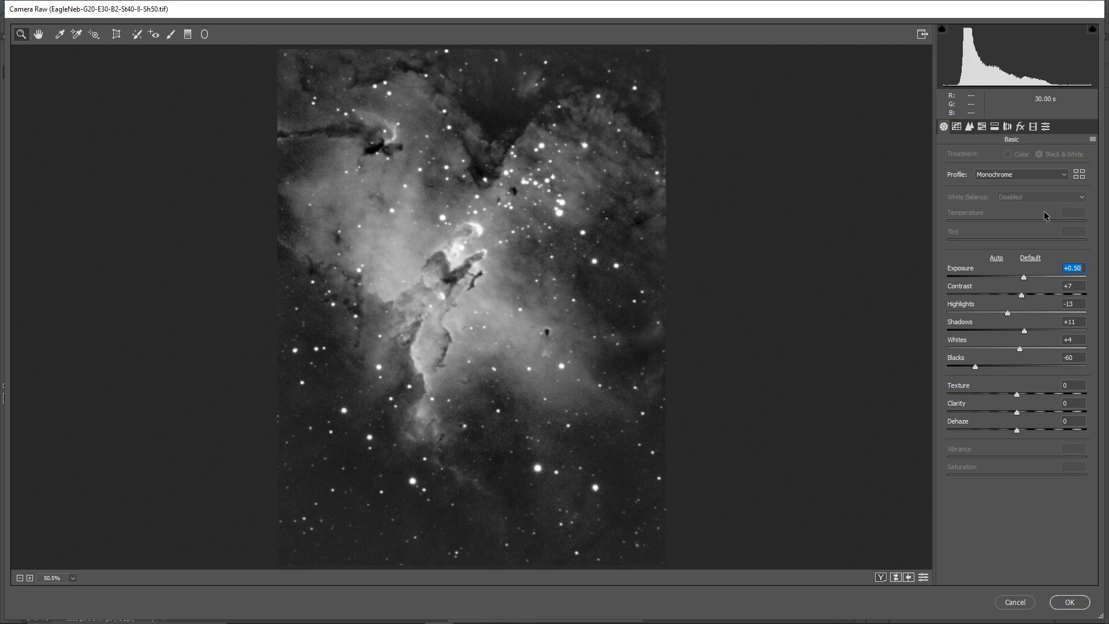
Raise the Red channel's Texture to +15, Clarity to +24 and Dehaze to +8
click(1019, 402)
click(1016, 394)
drag(1017, 397, 1032, 396)
drag(1020, 412, 1032, 412)
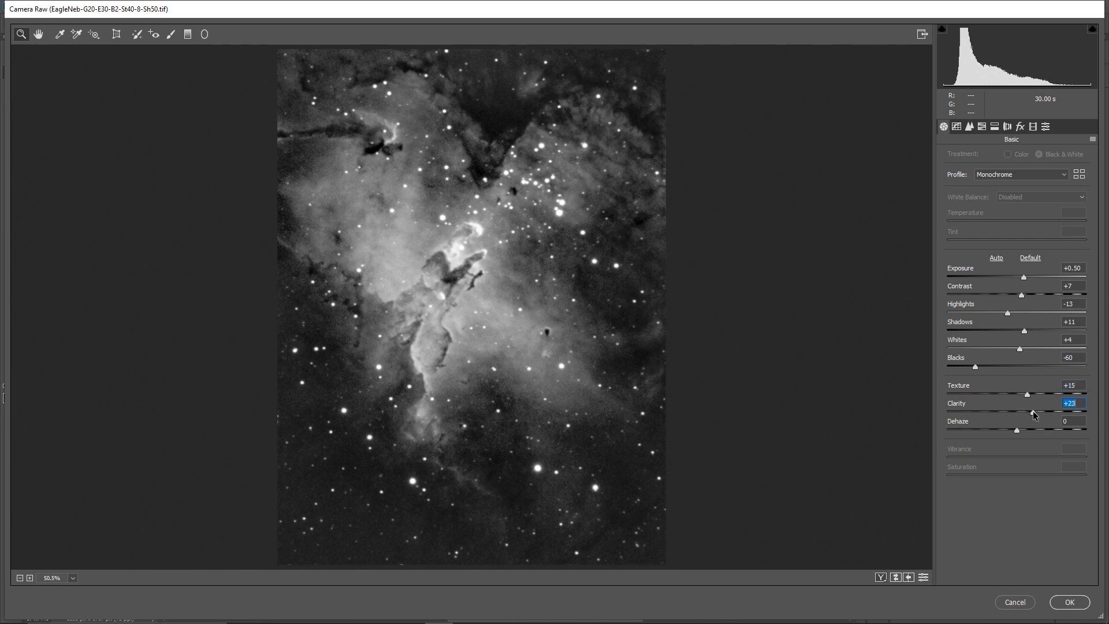
drag(1017, 428, 1020, 429)
key(Up)
key(Up)
key(Up)
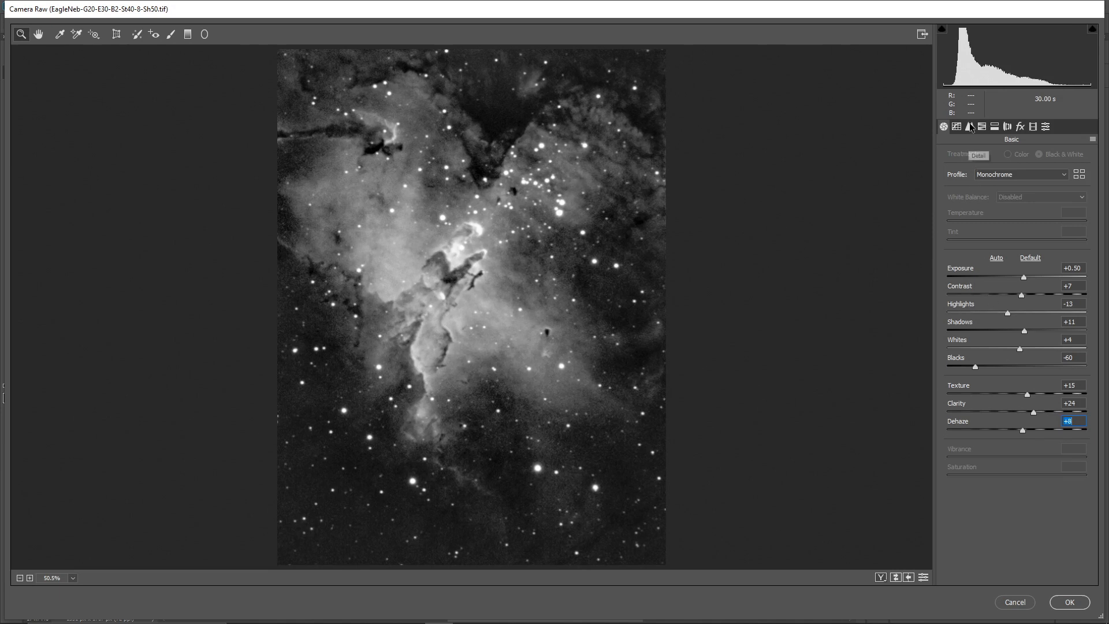
Sharpen the Red channel with Amount 24 and Masking 62, previewing the mask while setting it
click(970, 126)
drag(948, 174, 963, 179)
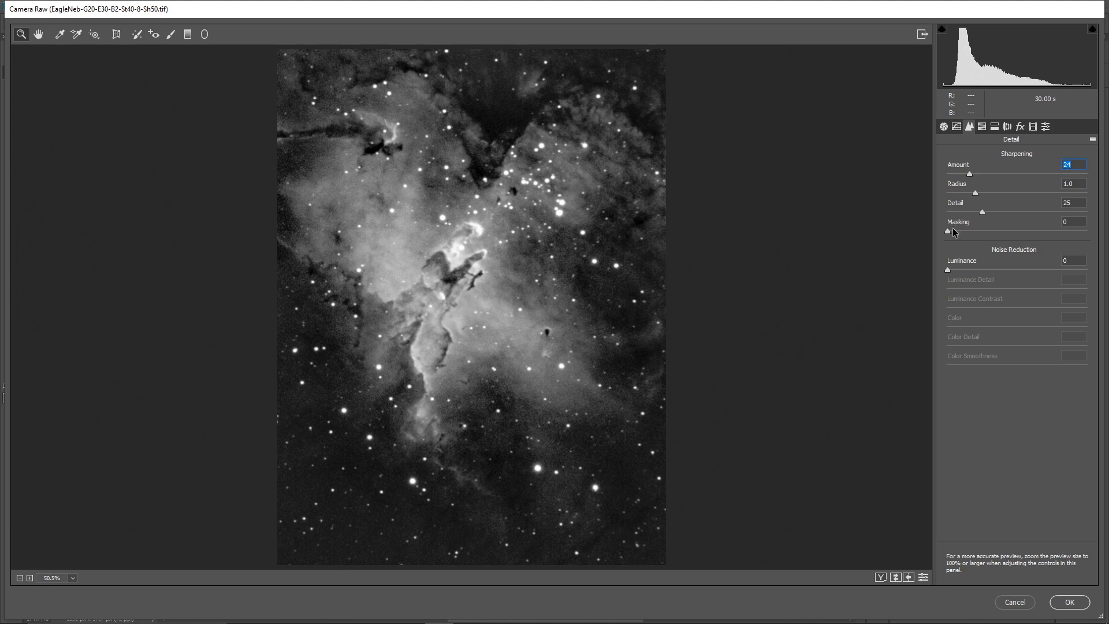
drag(948, 230, 927, 240)
drag(948, 232, 1027, 231)
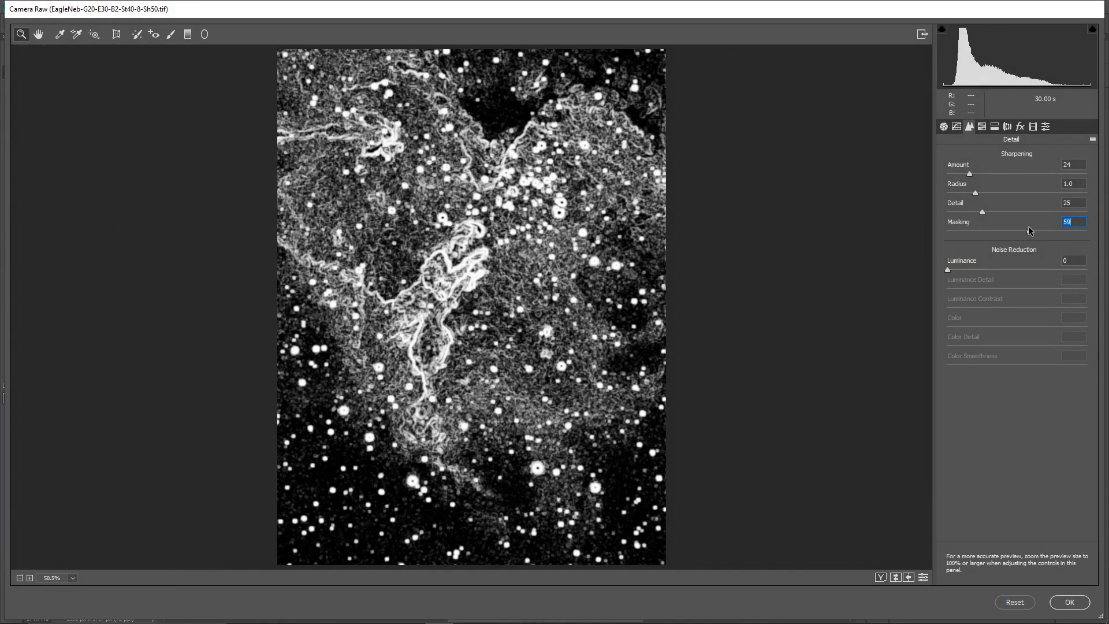
drag(1032, 230, 1034, 229)
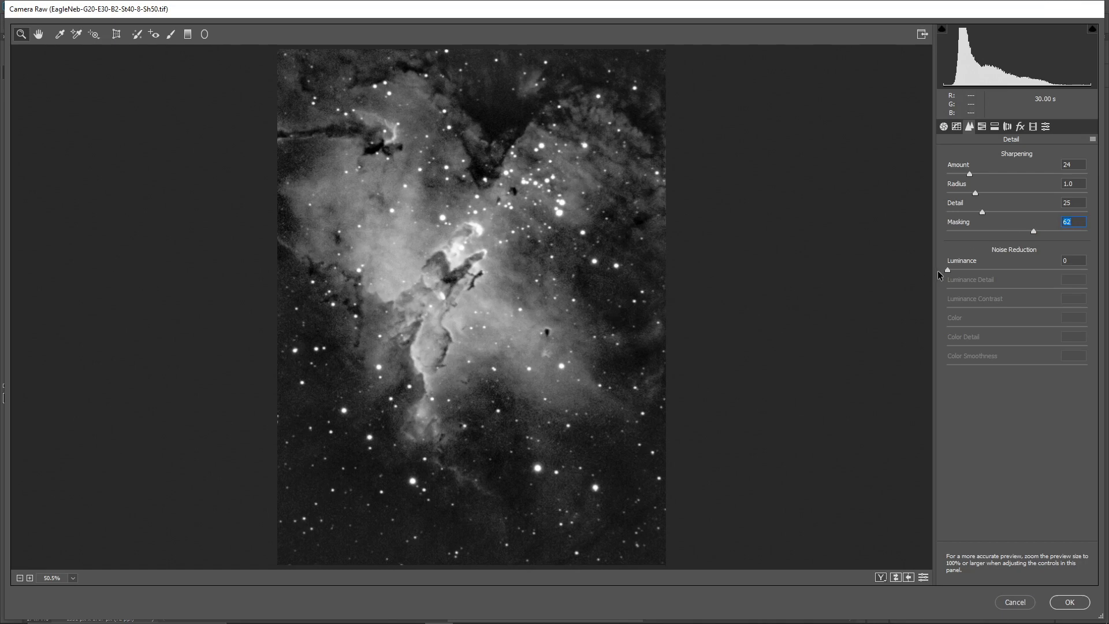
Set the Red channel's Luminance noise reduction to 24 and Luminance Contrast to 16, apply the filter, and check the RGB composite
drag(948, 270, 982, 273)
drag(947, 307, 960, 310)
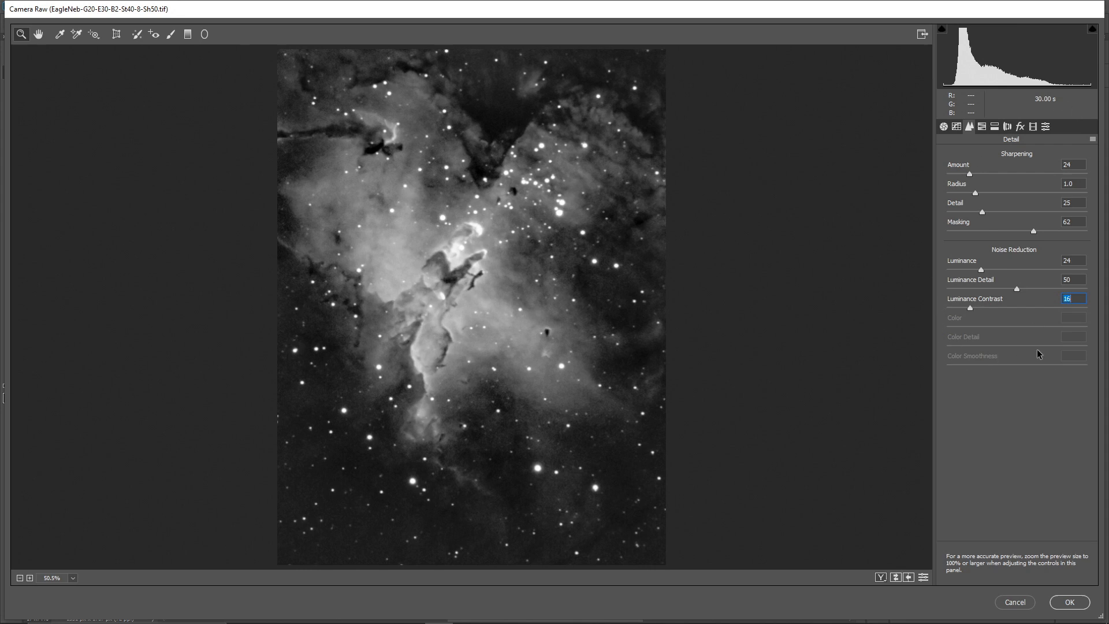
click(1063, 600)
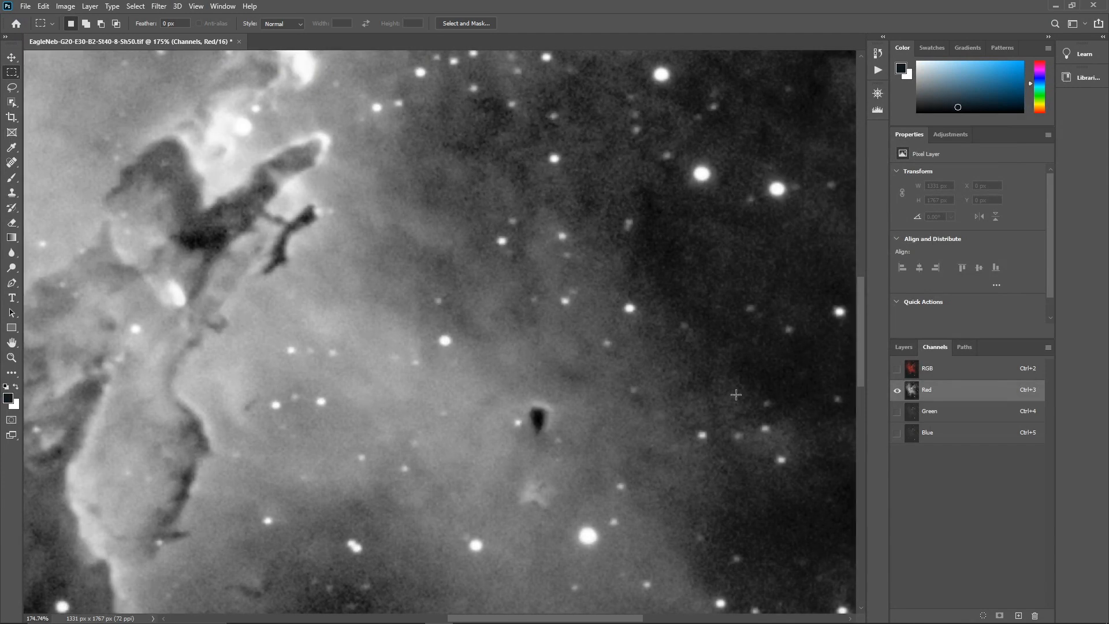
click(961, 376)
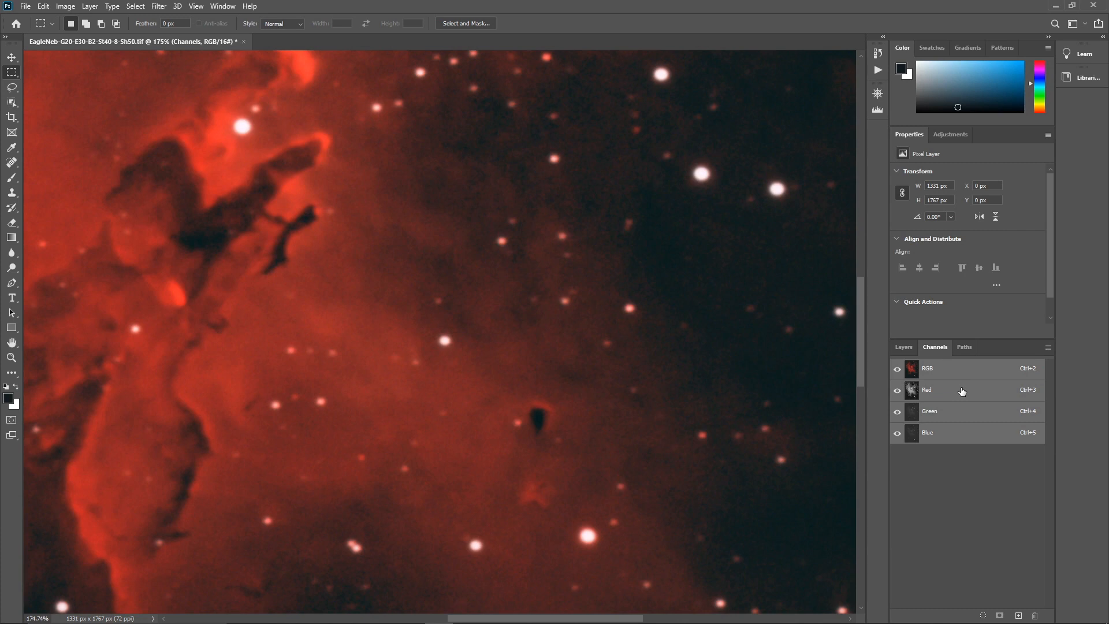
click(963, 388)
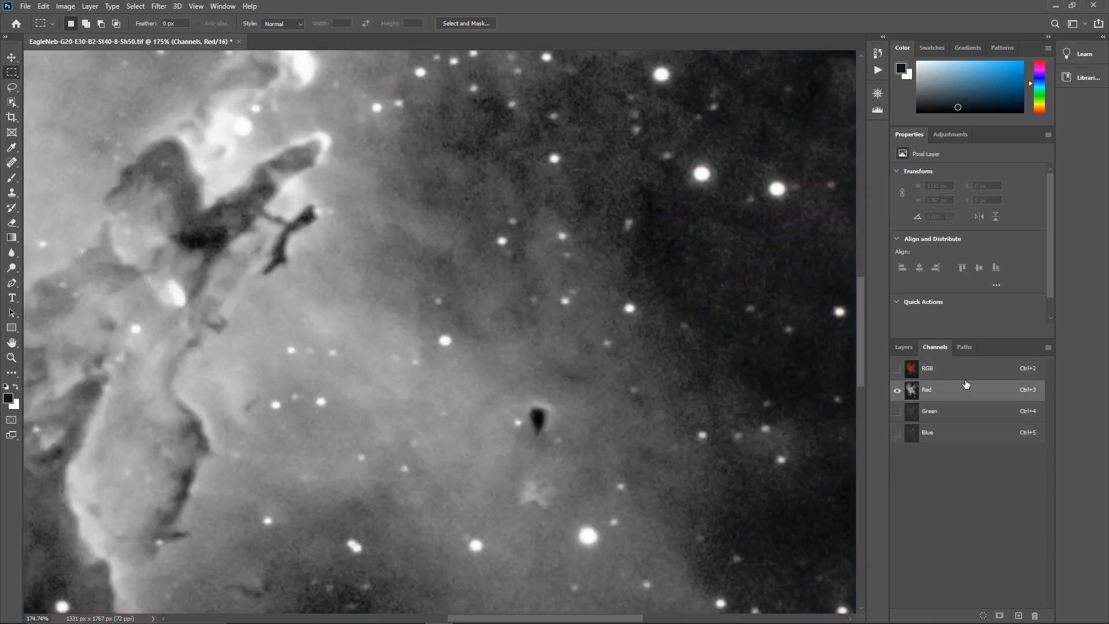
Start the Camera Raw Filter on the Green channel with Auto tone, Exposure +0.90, Texture +16, Clarity +25 and a slight Dehaze
click(957, 412)
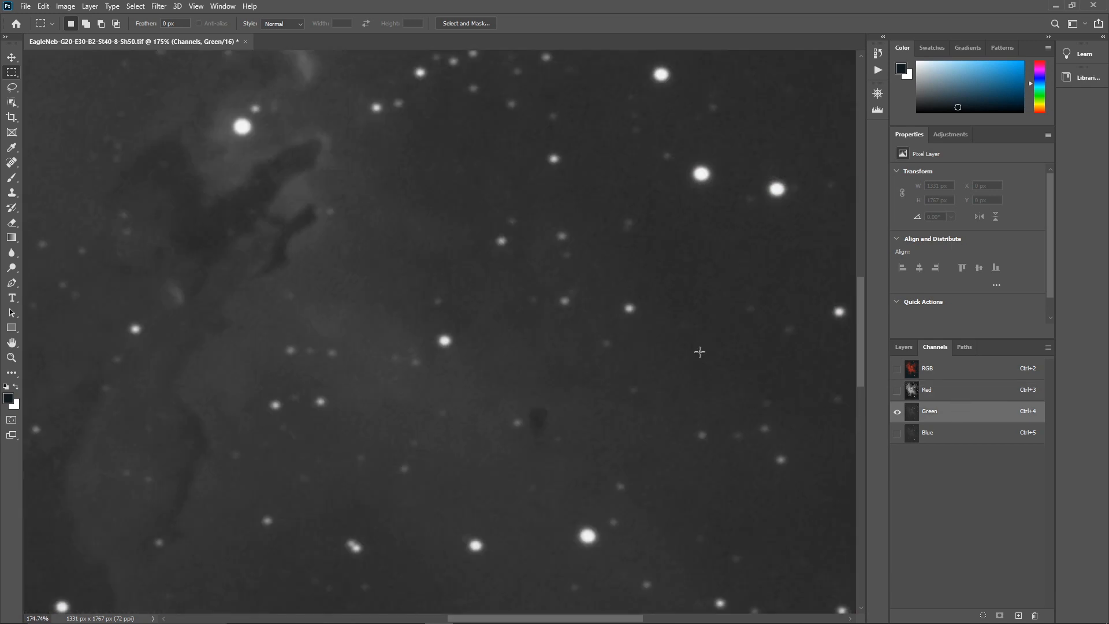
click(159, 7)
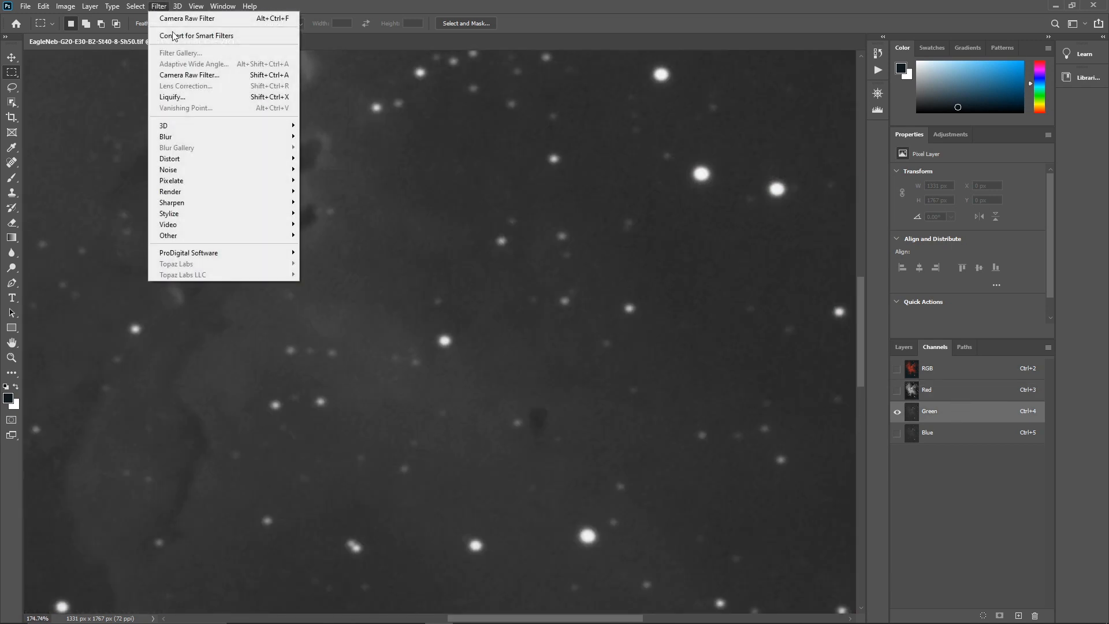
click(184, 74)
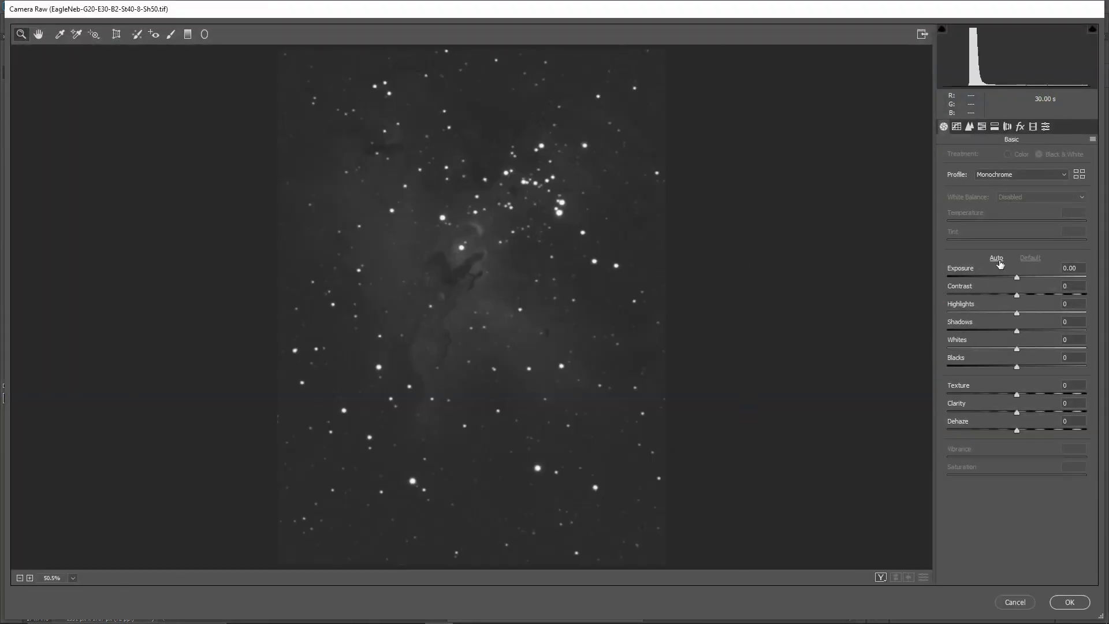
click(997, 258)
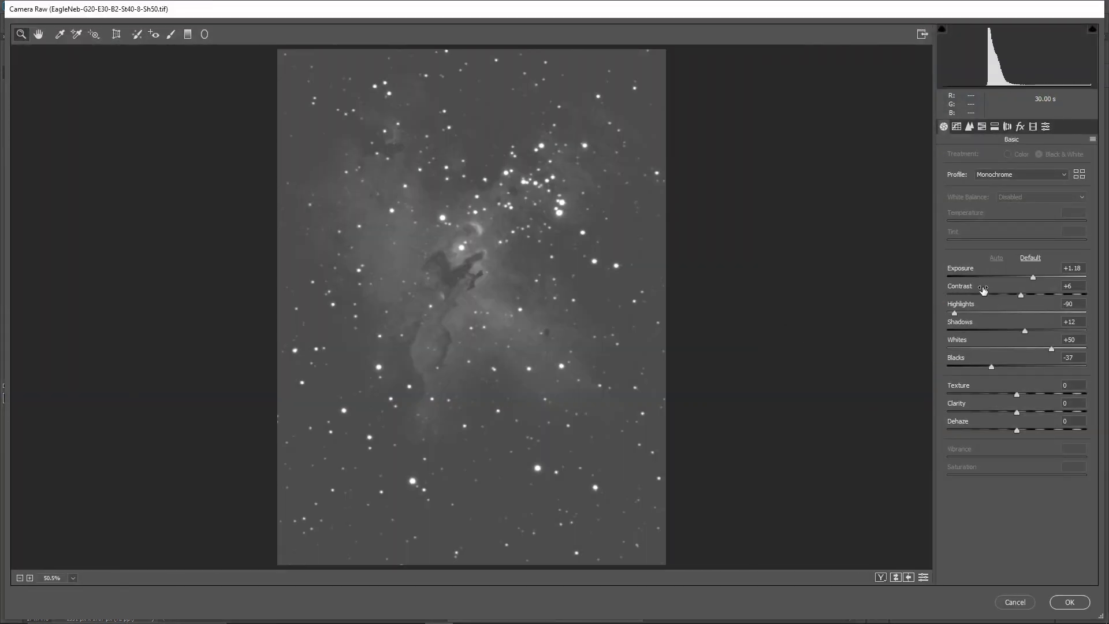
drag(1033, 277, 1031, 277)
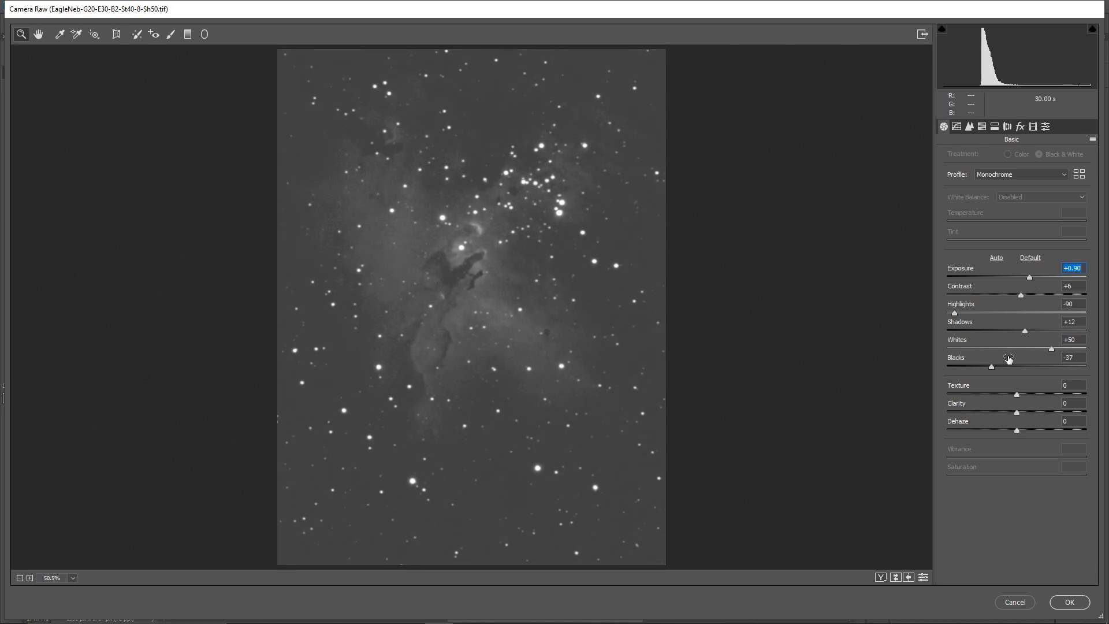
drag(1017, 395, 1028, 399)
drag(1017, 412, 1033, 414)
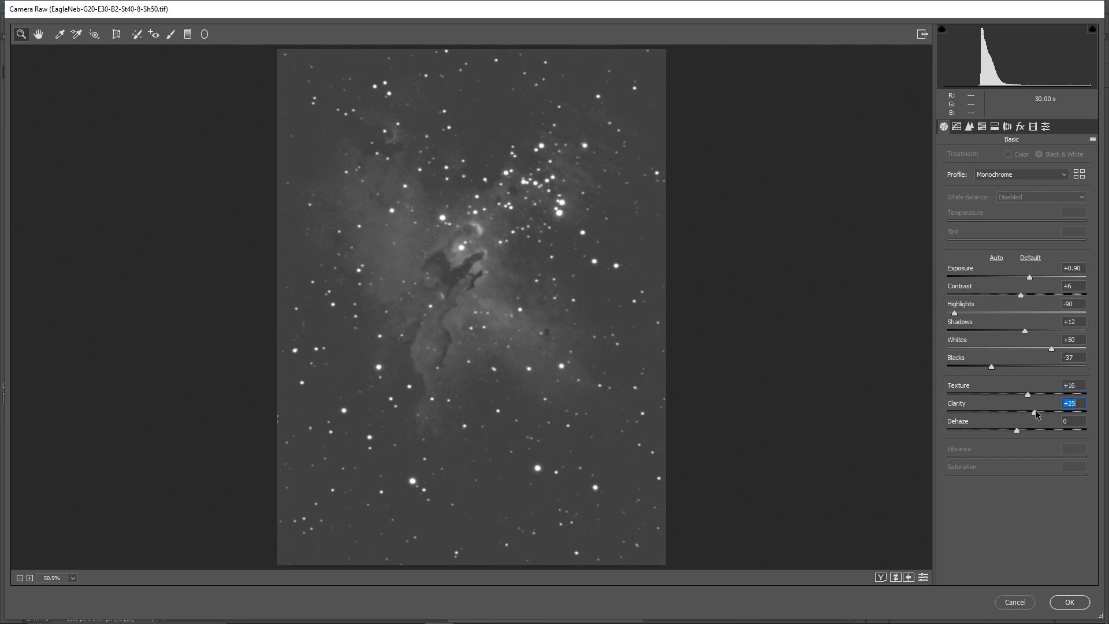
drag(1034, 409, 1024, 431)
Sharpen the Green channel with Amount 24 and Masking 62, set Luminance noise reduction to 24, raise Luminance Contrast and apply the filter
click(970, 127)
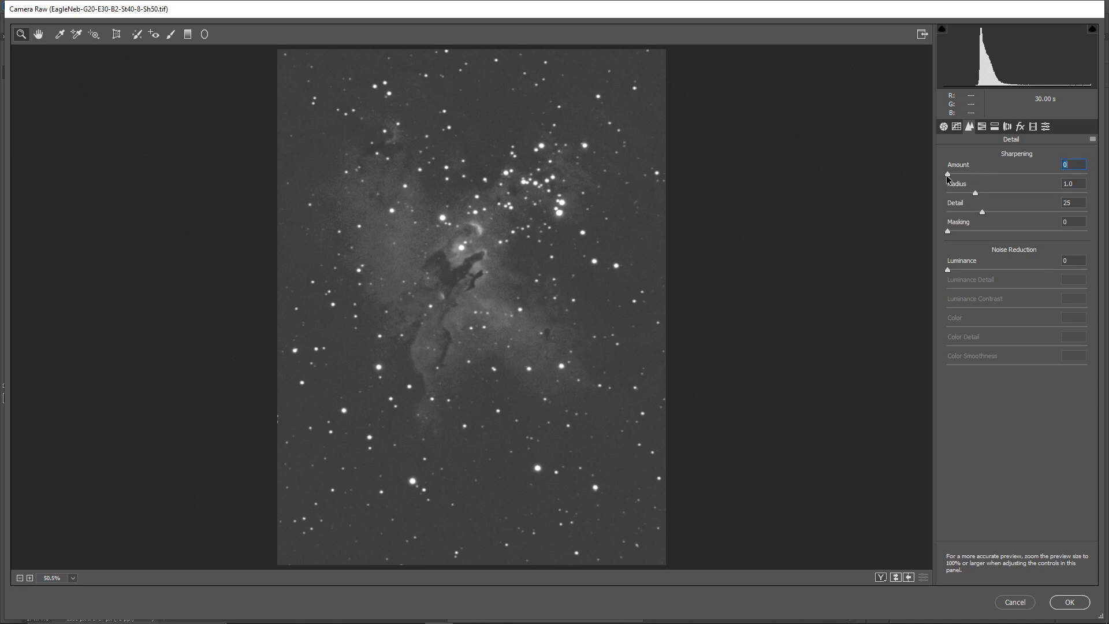
drag(946, 175, 969, 181)
drag(948, 231, 1025, 231)
drag(947, 270, 980, 272)
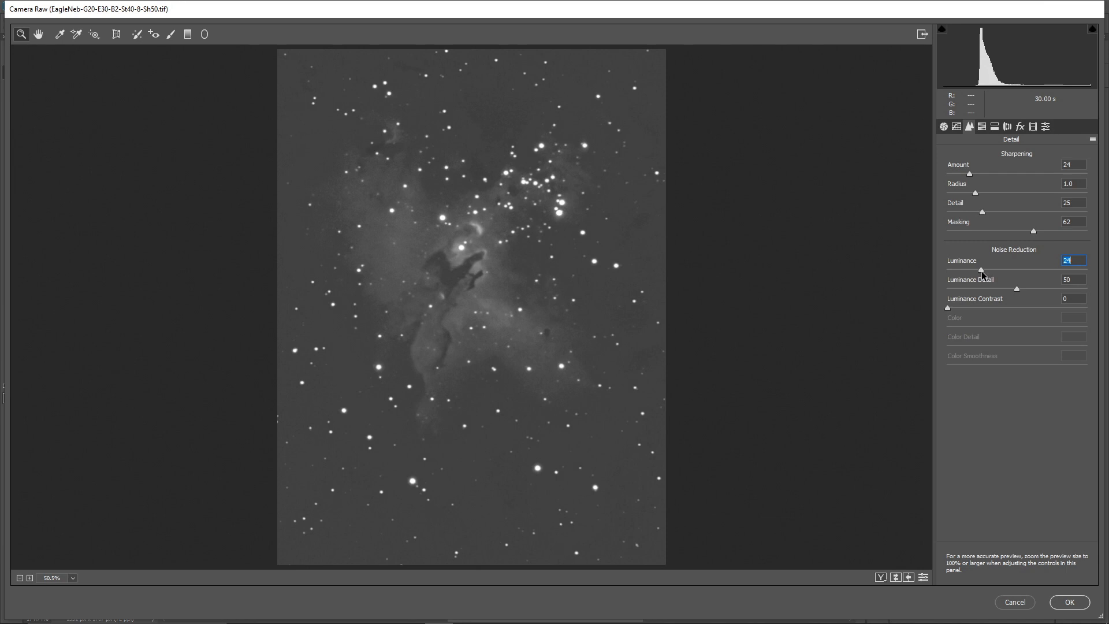
drag(947, 306, 978, 313)
click(1077, 603)
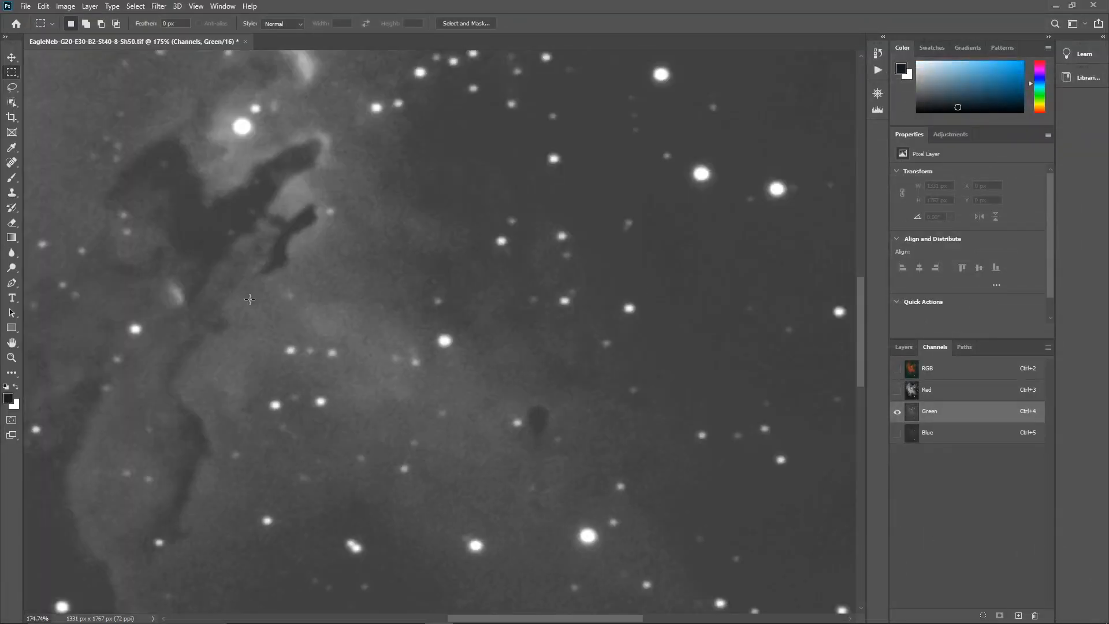
Start the Camera Raw Filter on the Blue channel with Auto tone, Exposure +0.90, Texture +16, Clarity +24 and Dehaze +8
click(960, 432)
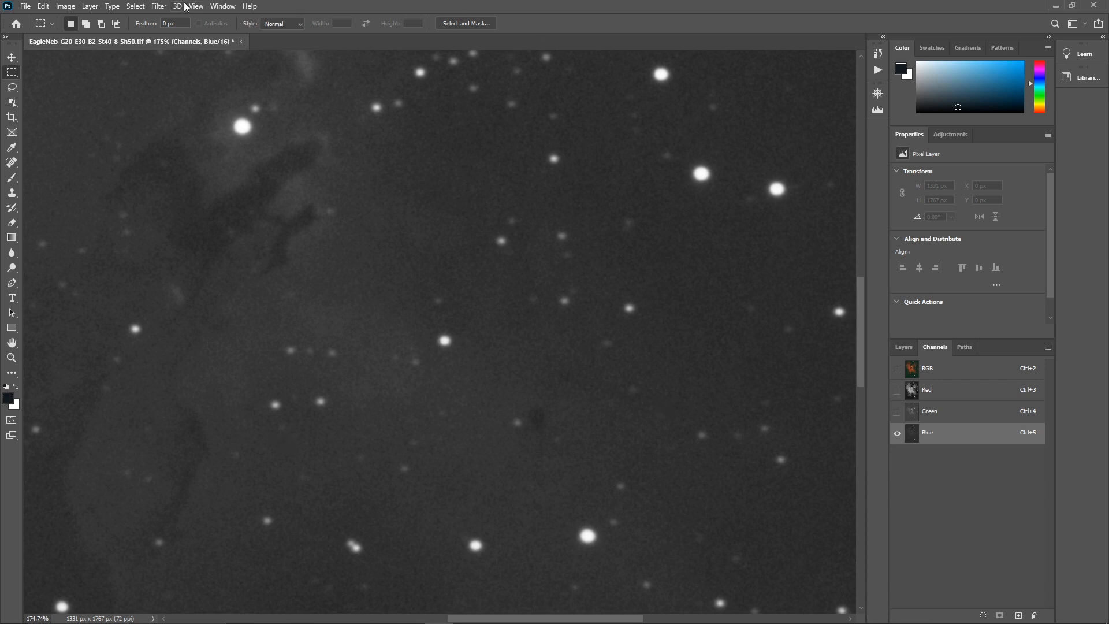
click(160, 6)
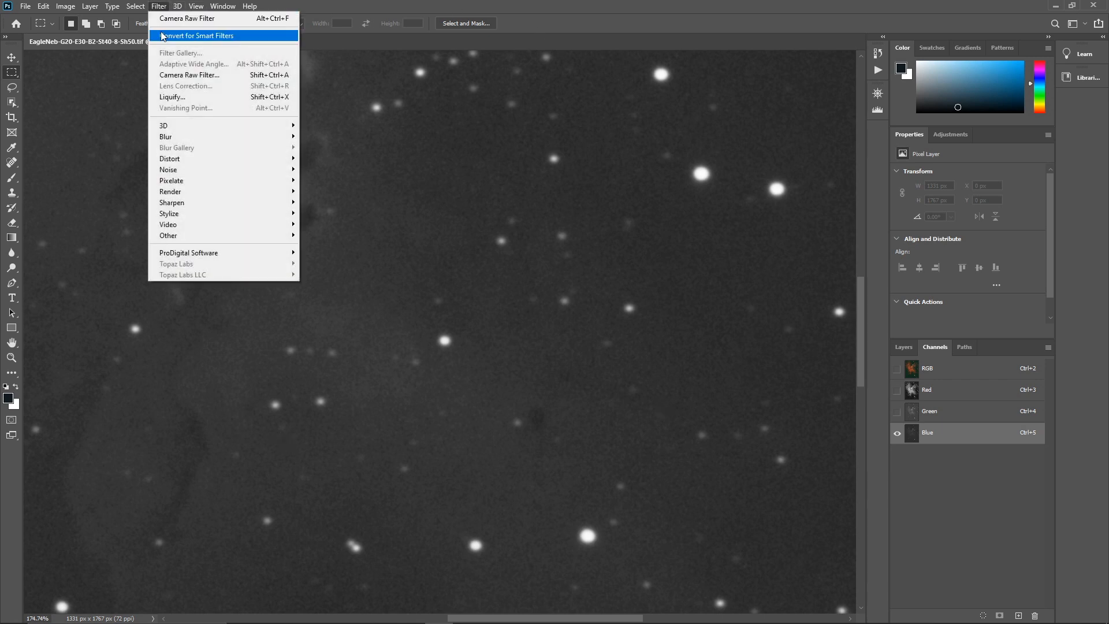
click(161, 76)
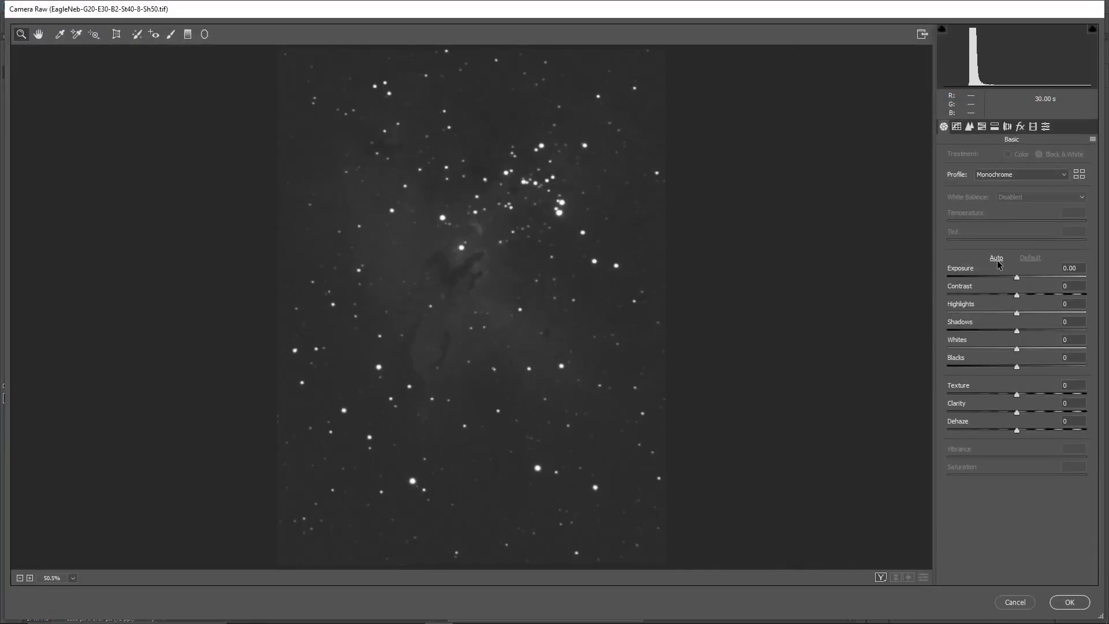
click(998, 261)
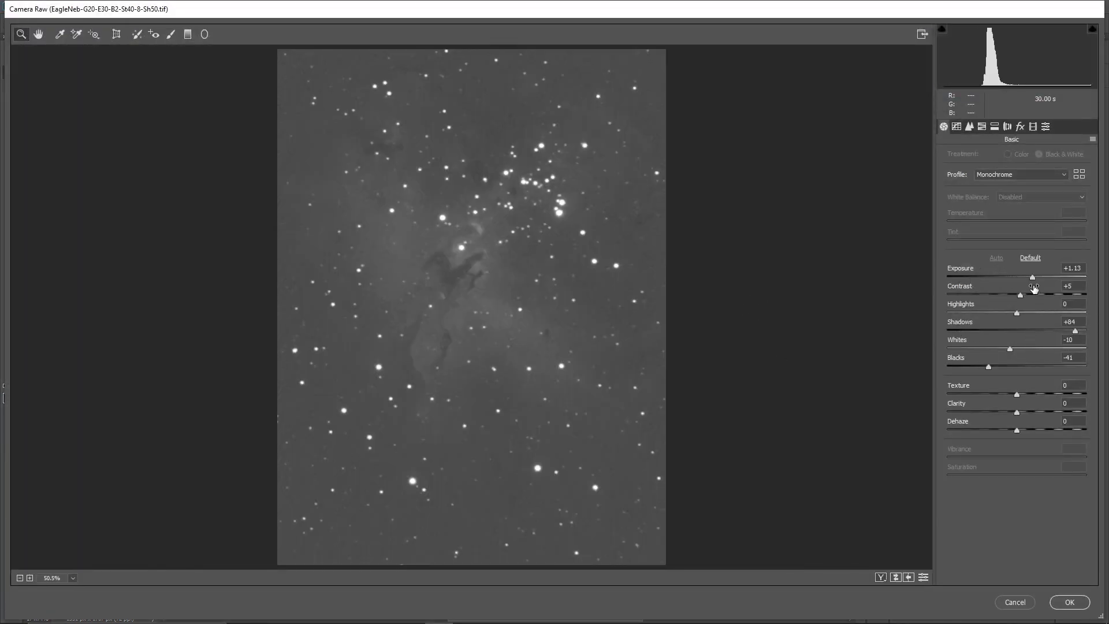
click(1032, 279)
drag(1032, 280, 1026, 280)
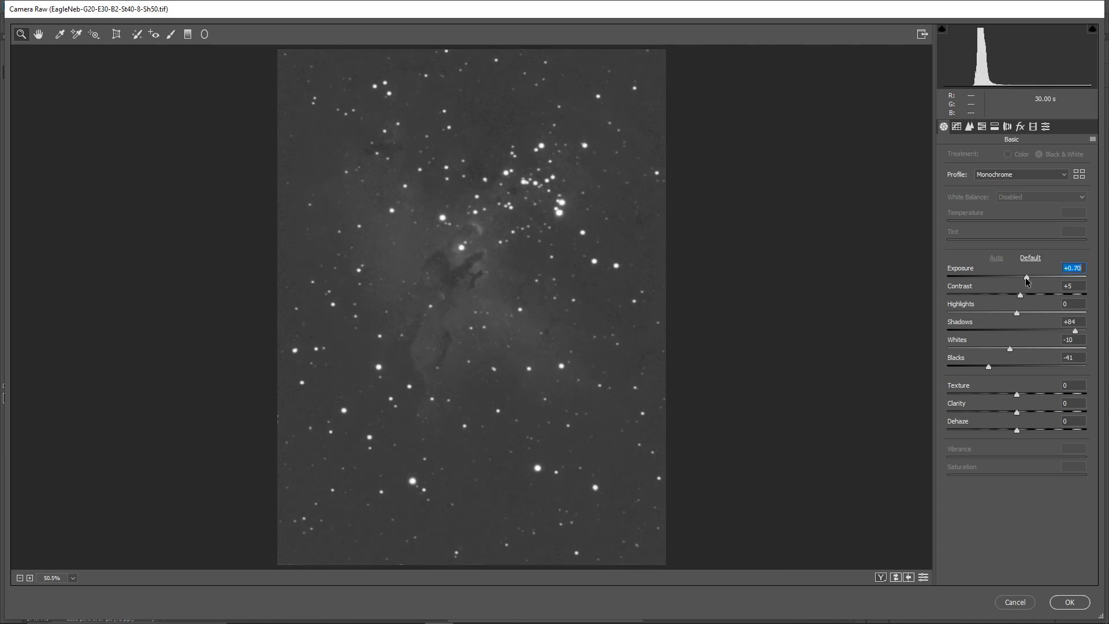
drag(1027, 280, 1030, 281)
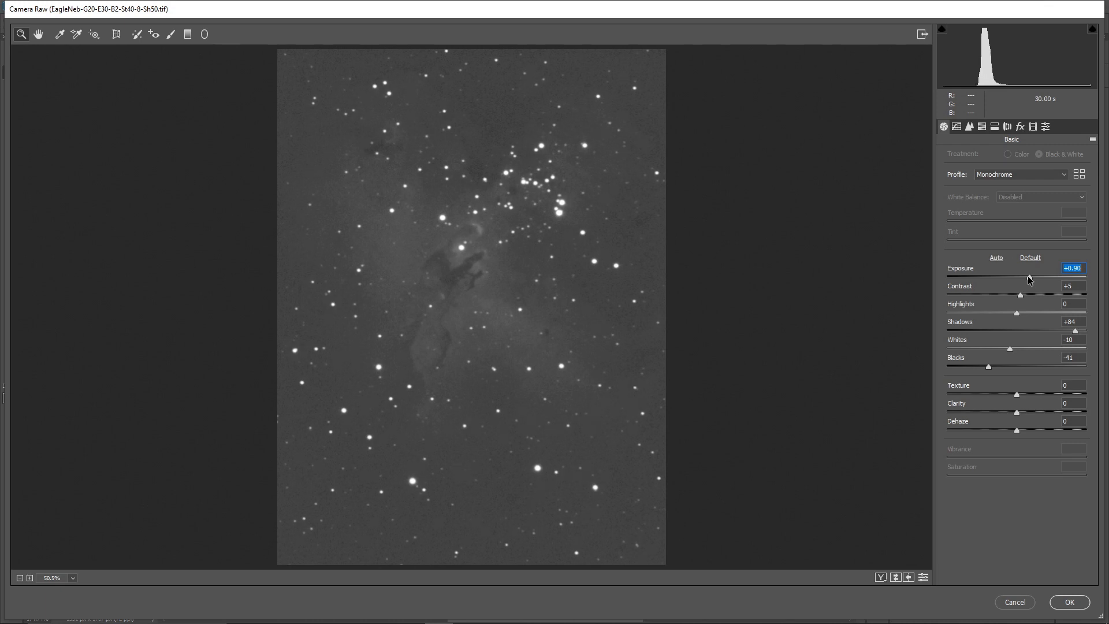
drag(1018, 396, 1033, 415)
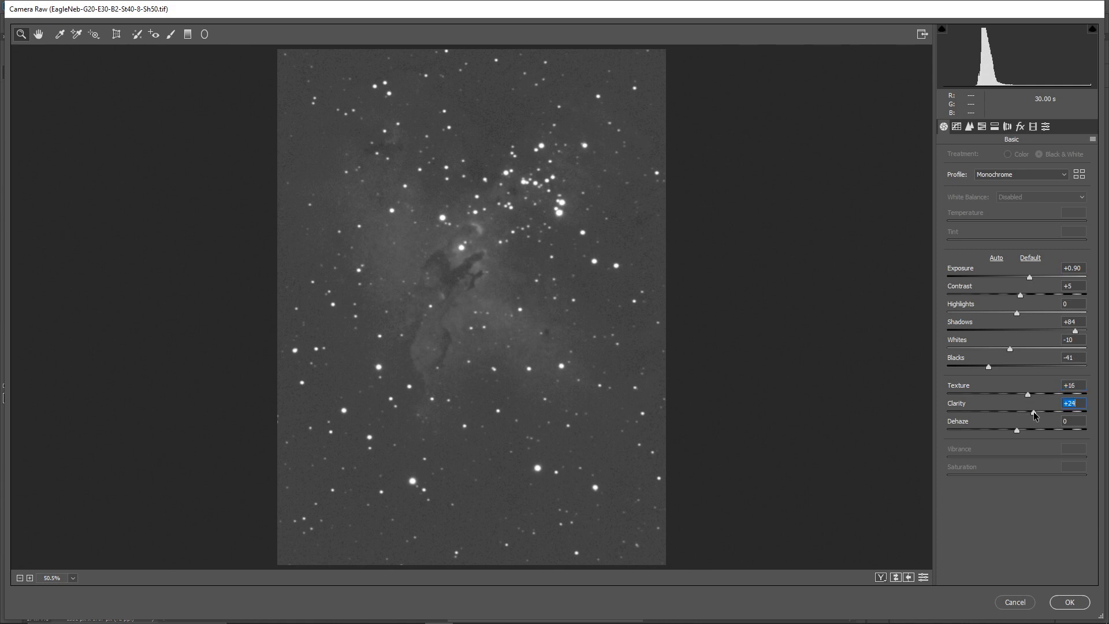
drag(1018, 431, 1025, 431)
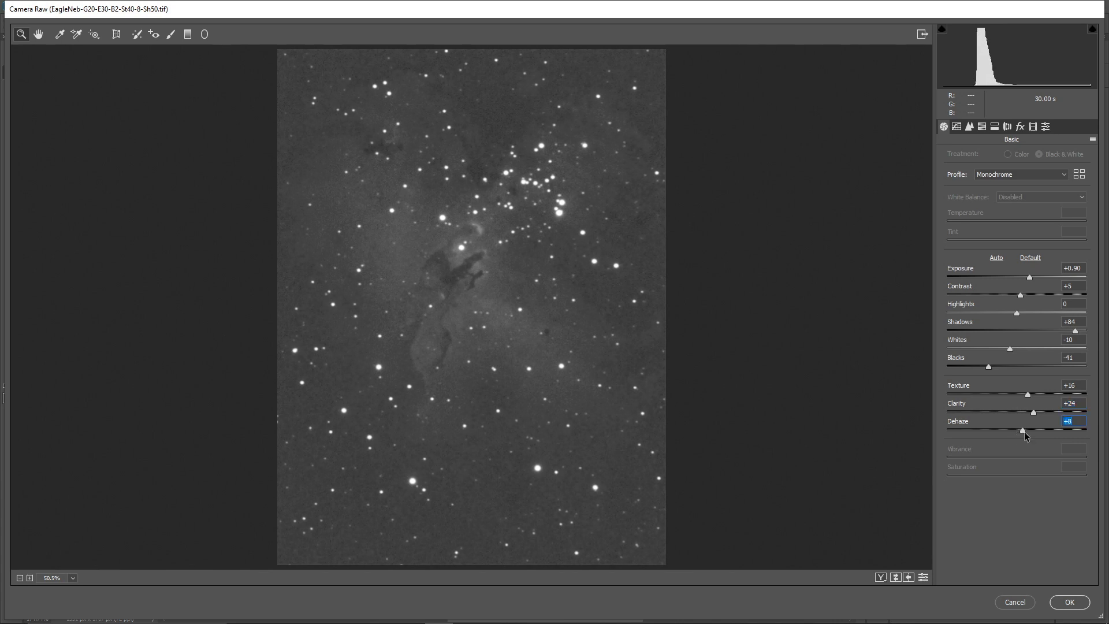
Sharpen the Blue channel with Amount 24 and Masking 62, set Luminance noise reduction to 24, raise Luminance Contrast and apply the filter
click(970, 127)
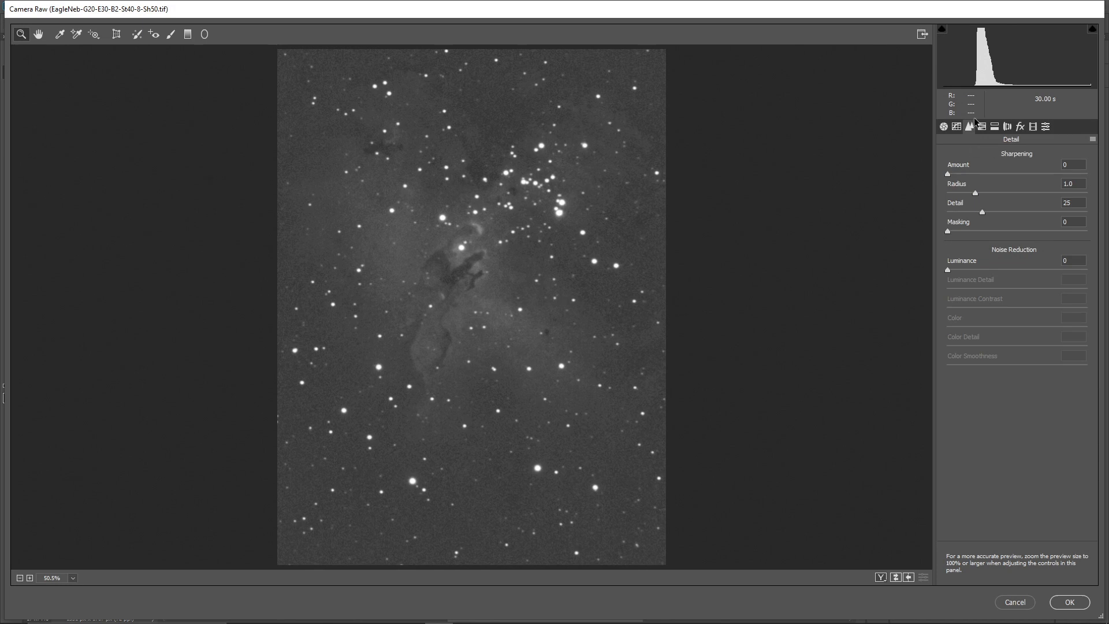
drag(948, 174, 969, 173)
drag(948, 231, 1003, 231)
alt+click(1031, 229)
drag(947, 270, 980, 270)
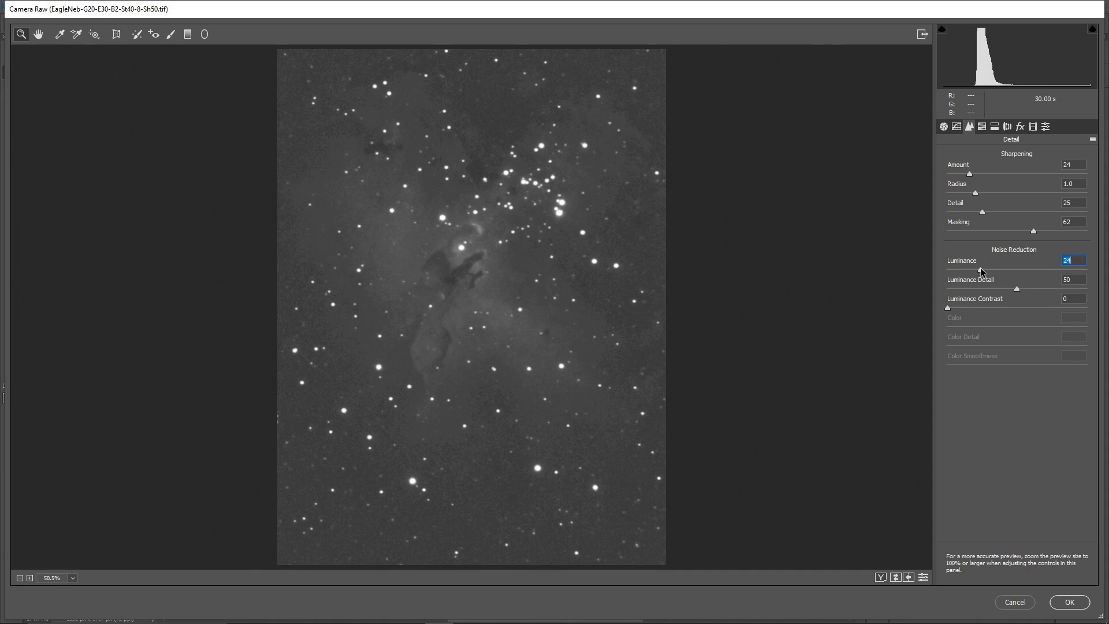
drag(949, 309, 967, 307)
click(1070, 602)
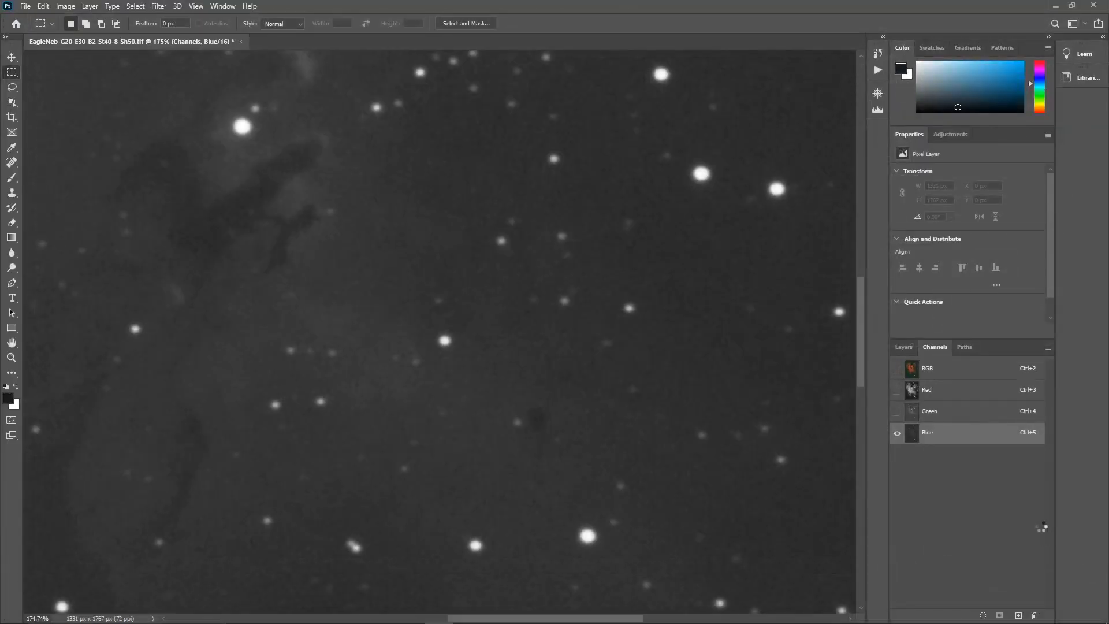
scroll(539, 308, down, 5)
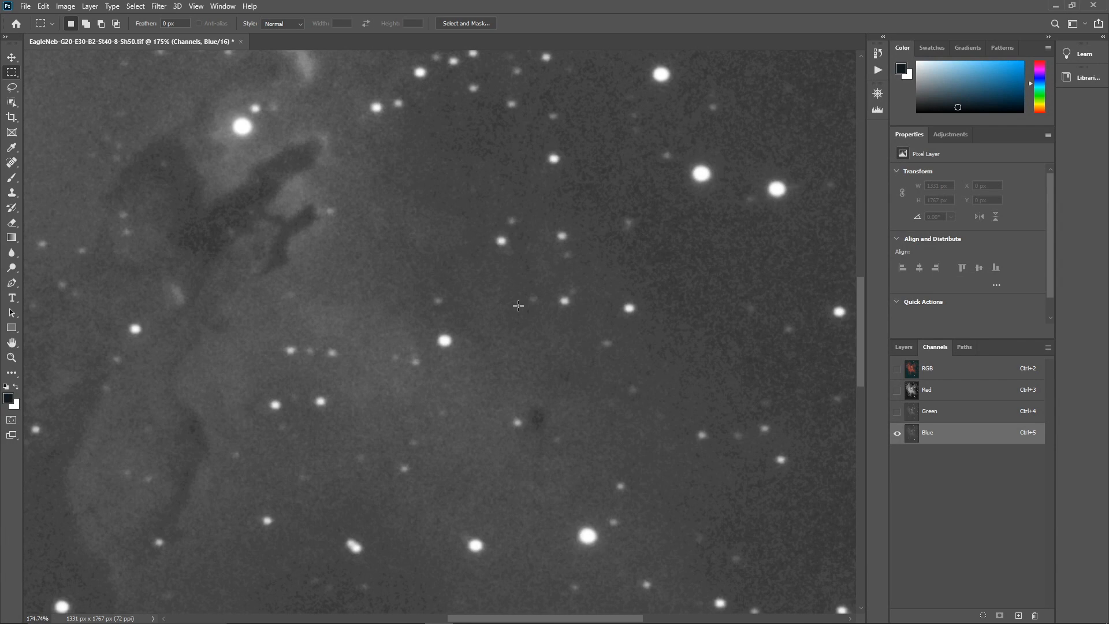
scroll(518, 309, down, 4)
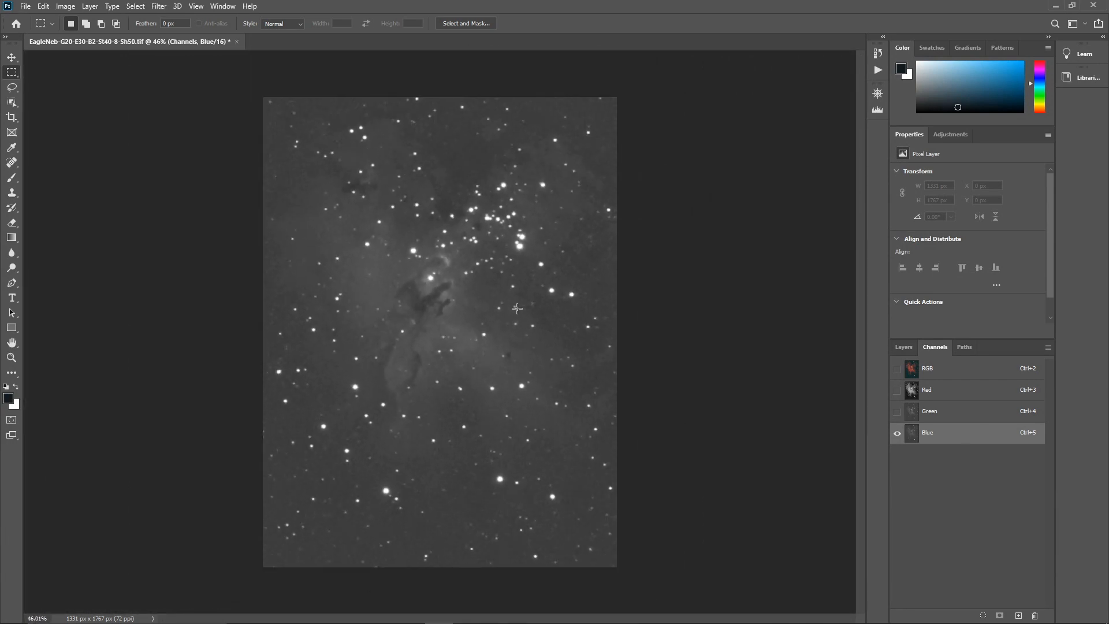
Restore the composite RGB view of the image and check its histogram
click(973, 376)
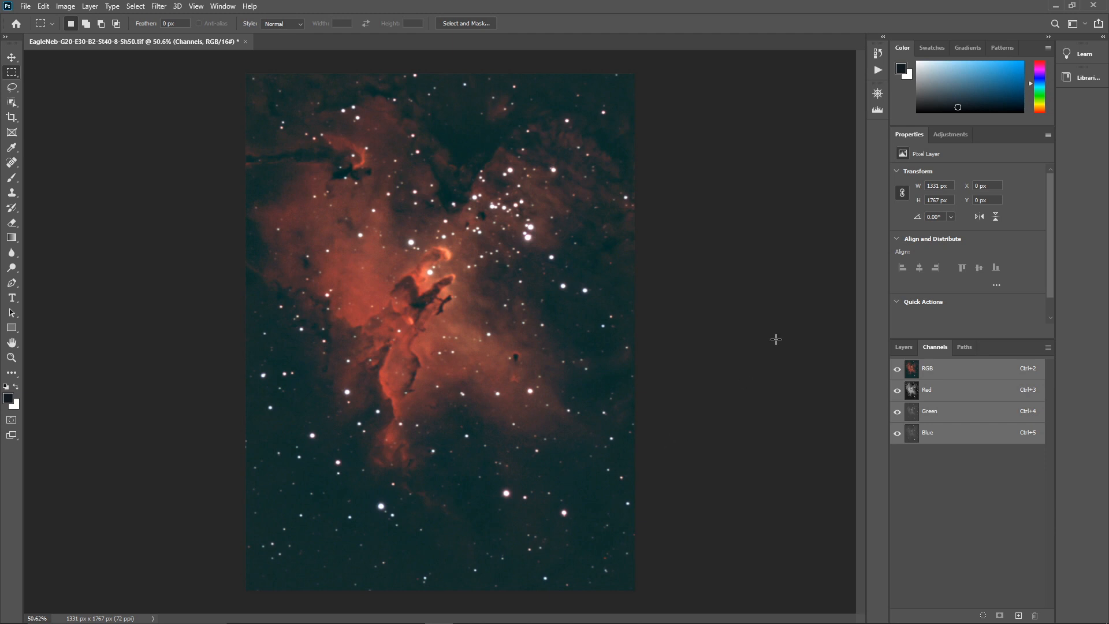
click(876, 110)
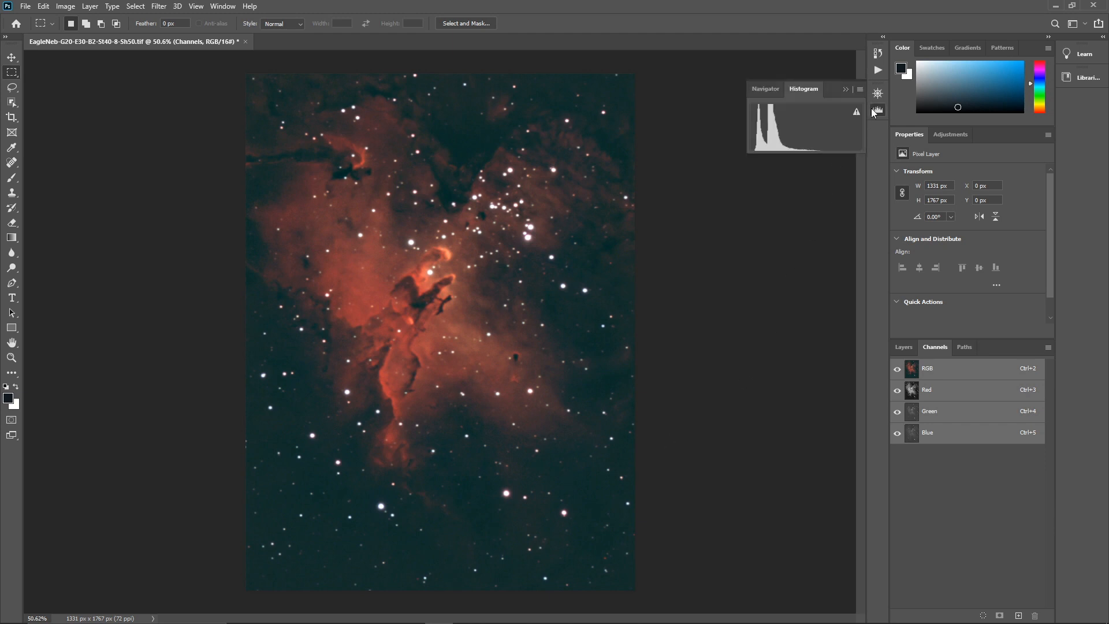
click(876, 110)
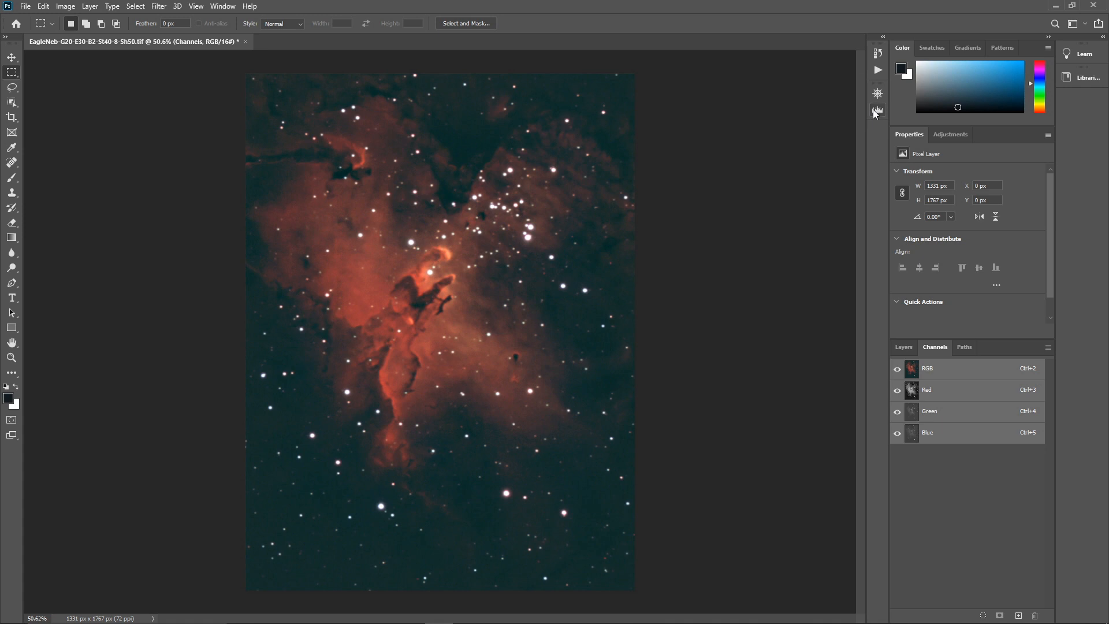
Duplicate the Channels layer and name the copy Levels
click(903, 347)
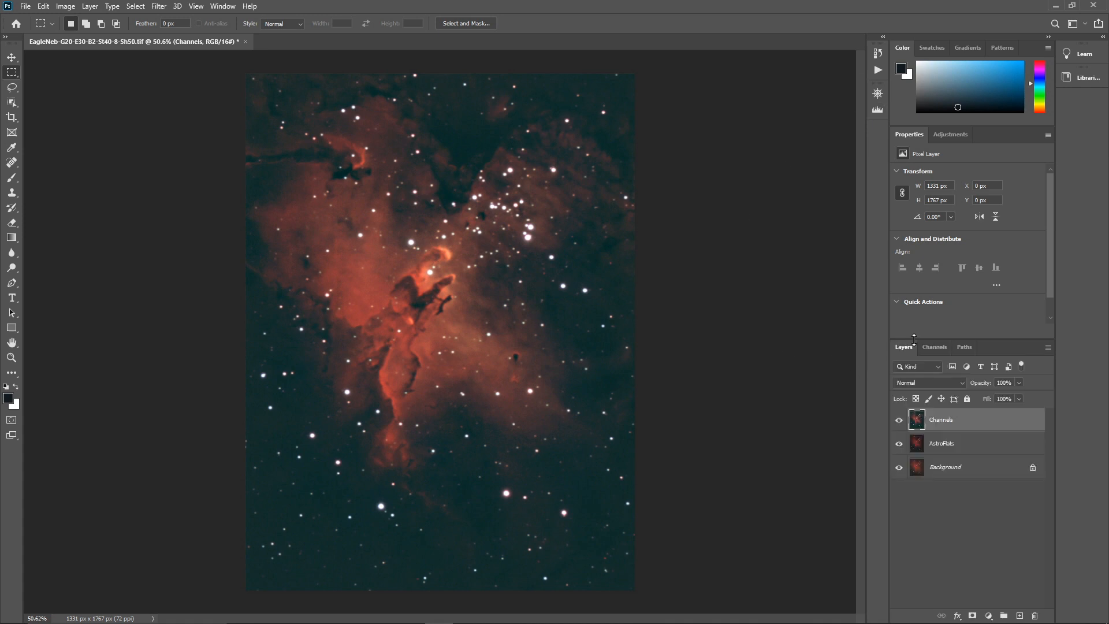
right_click(979, 421)
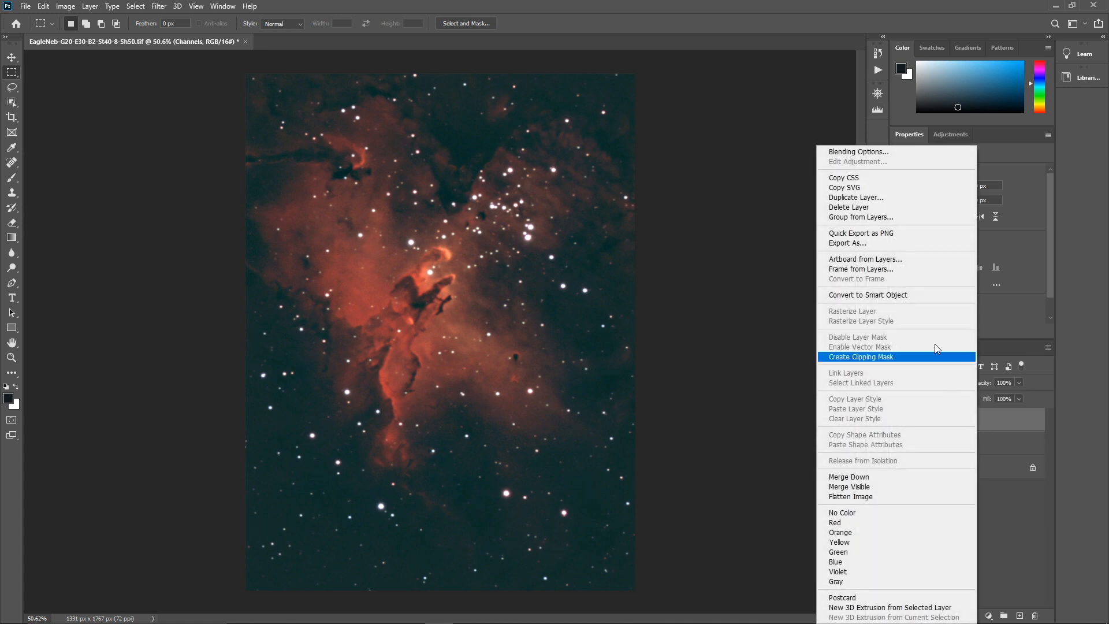
click(899, 197)
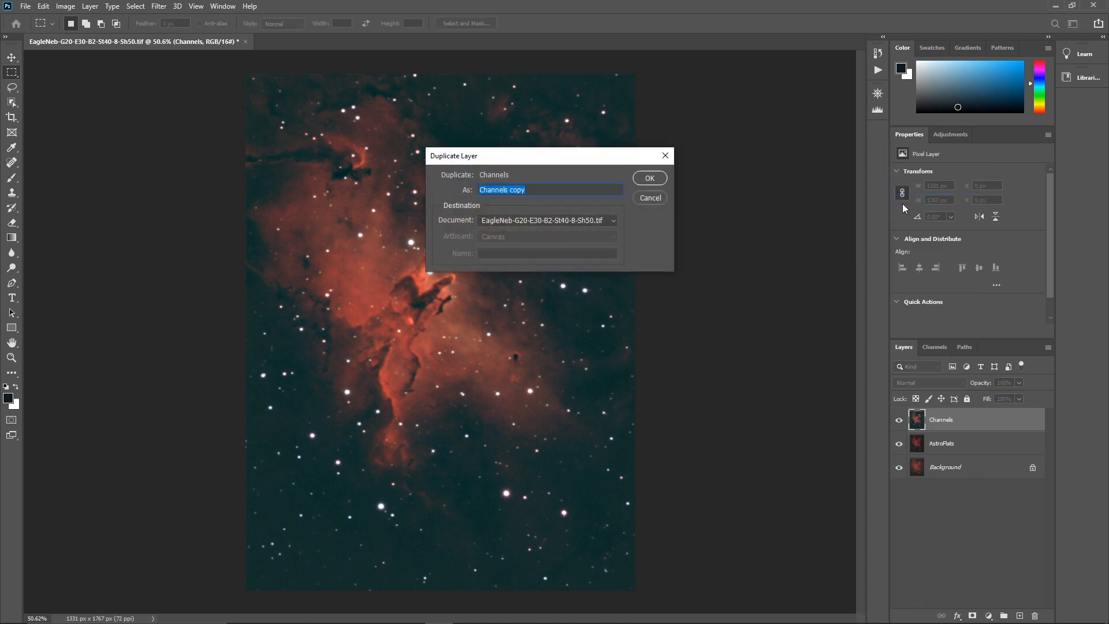
text(Levels)
key(Return)
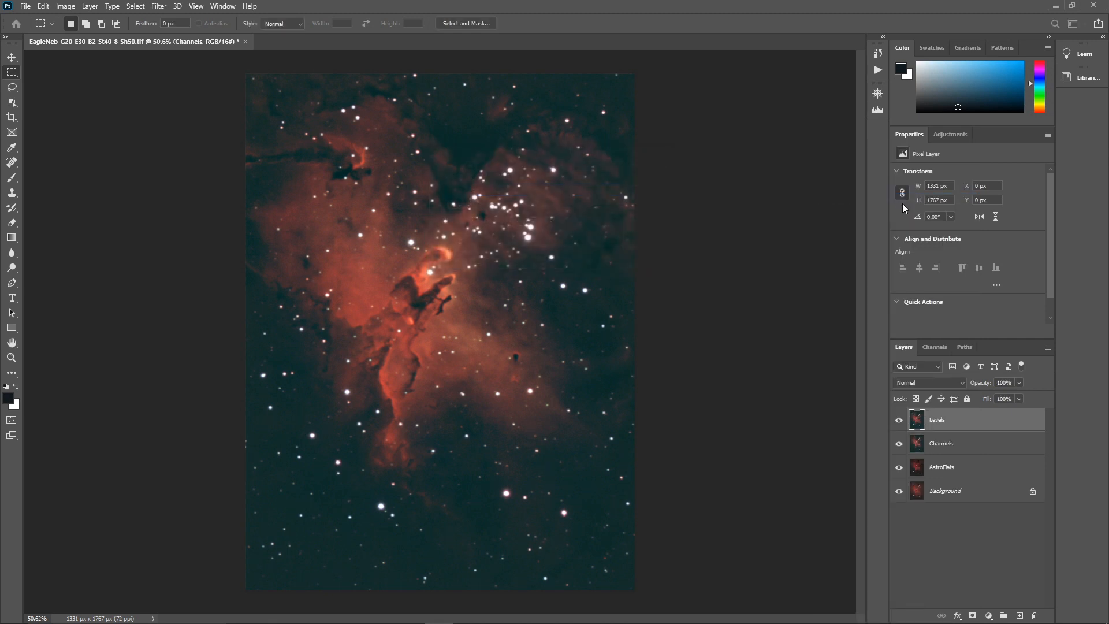
Start a Levels adjustment on the Levels layer, review the Red channel and set the Green channel's black input to 32
click(66, 6)
mouse_move(75, 37)
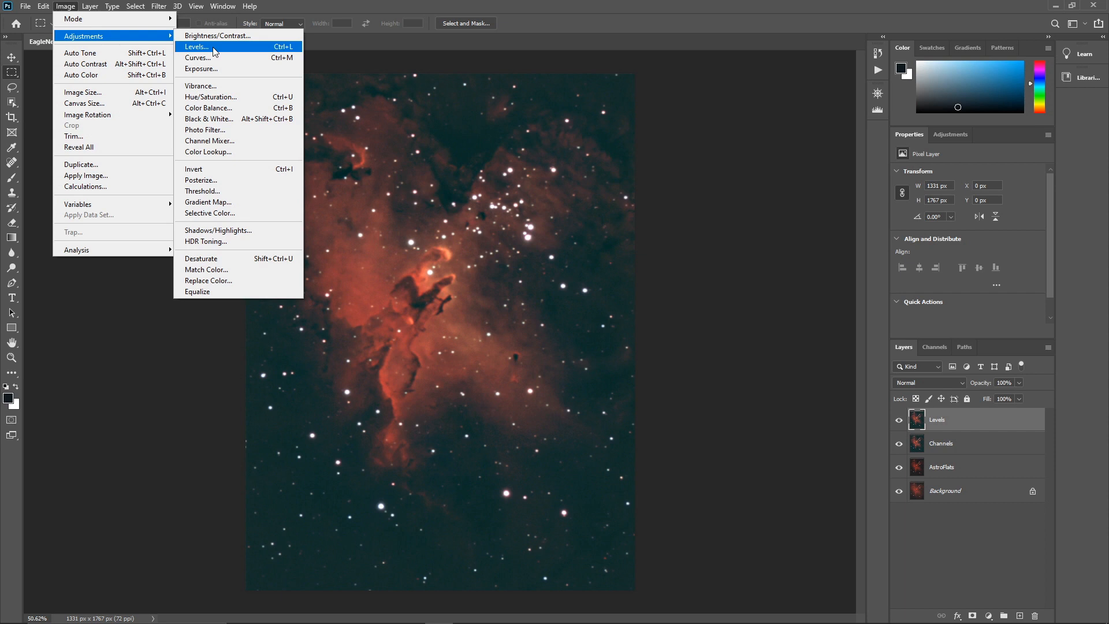
click(214, 50)
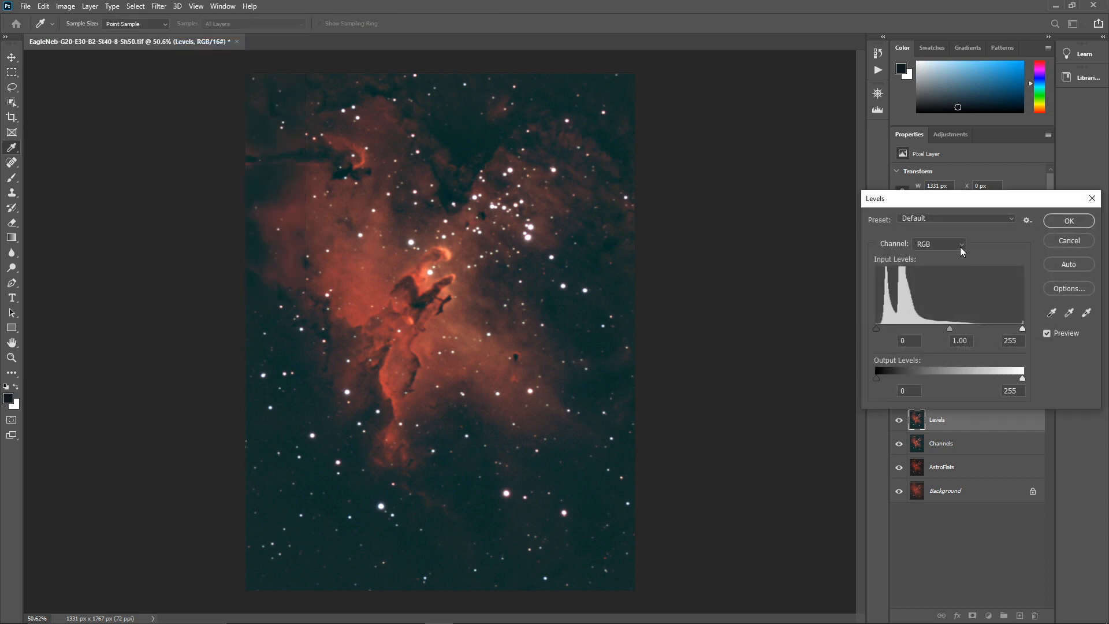
click(963, 245)
click(958, 258)
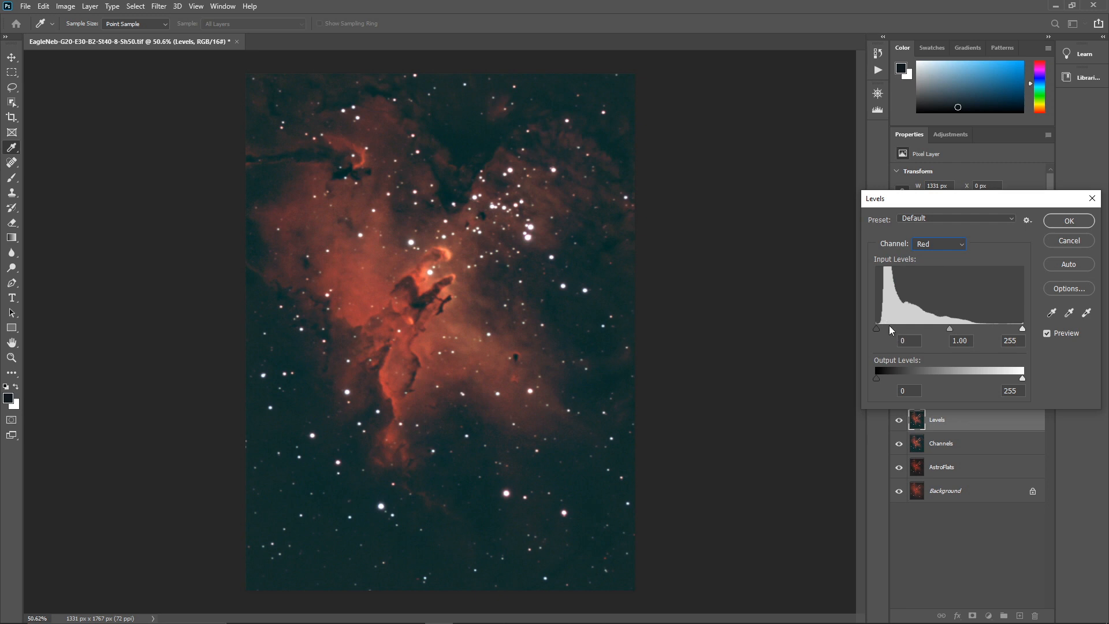
click(962, 244)
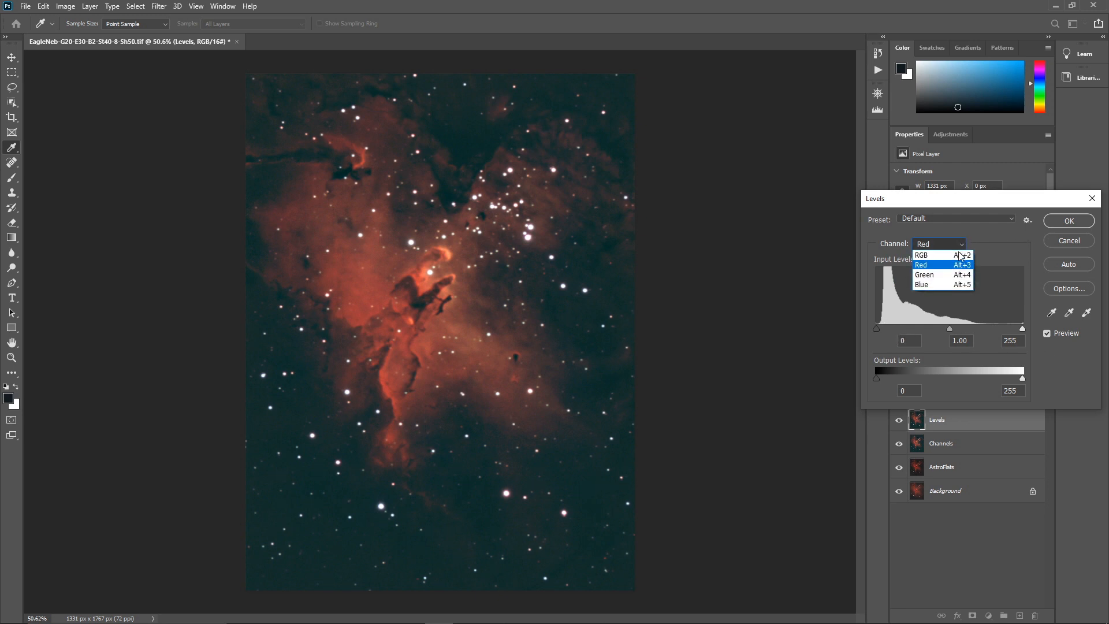
click(952, 272)
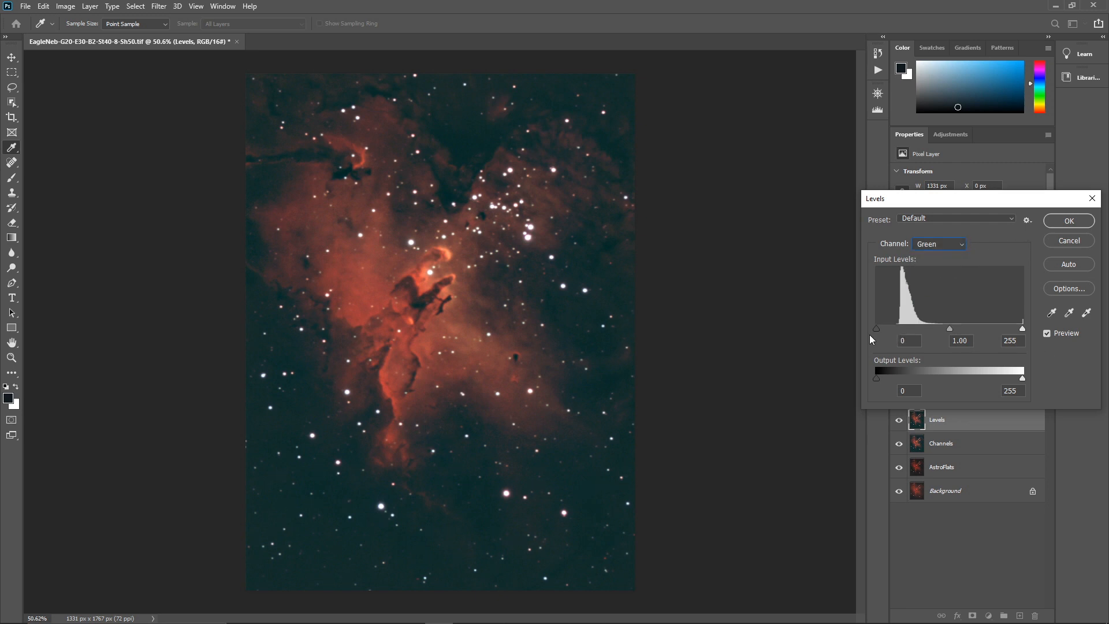
drag(876, 328, 895, 331)
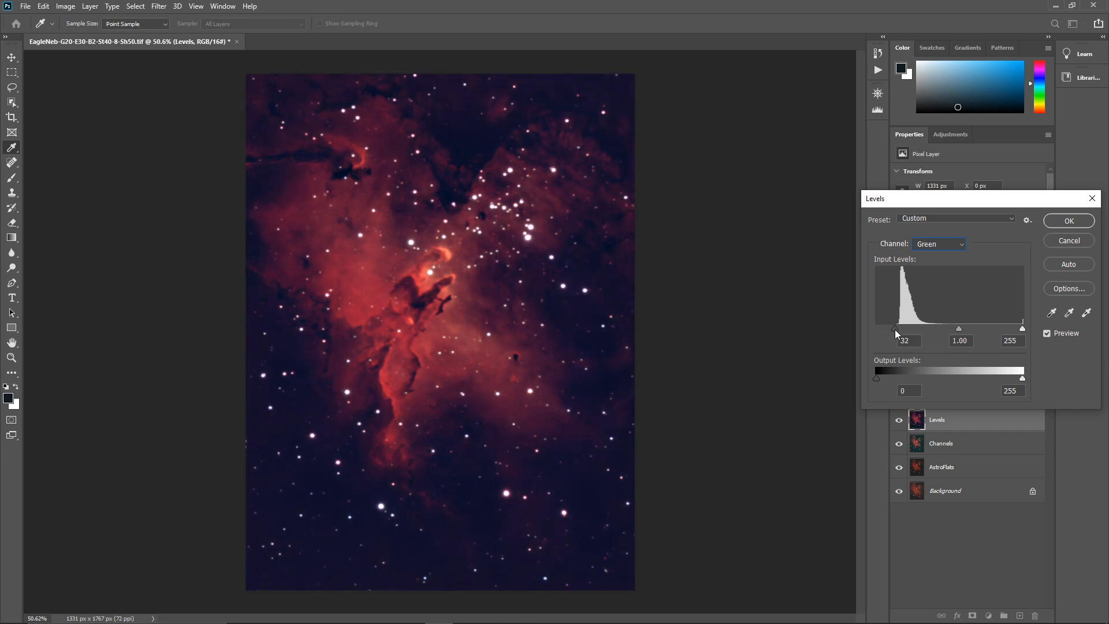
Set the Blue channel's black input level to 32 and apply the Levels adjustment
click(962, 245)
click(927, 286)
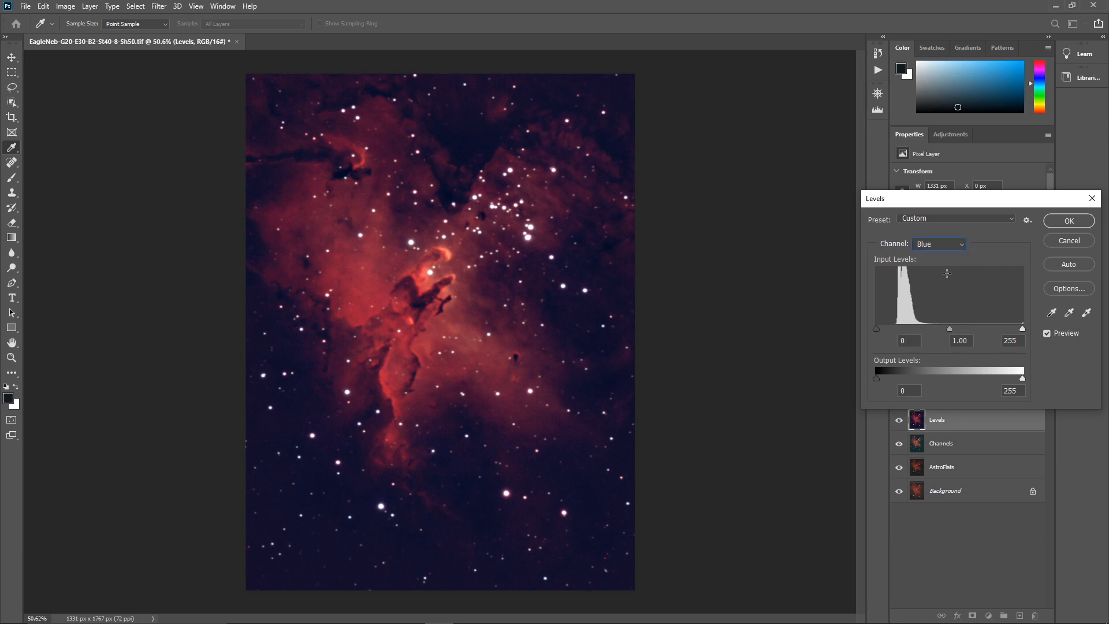
drag(877, 328, 892, 330)
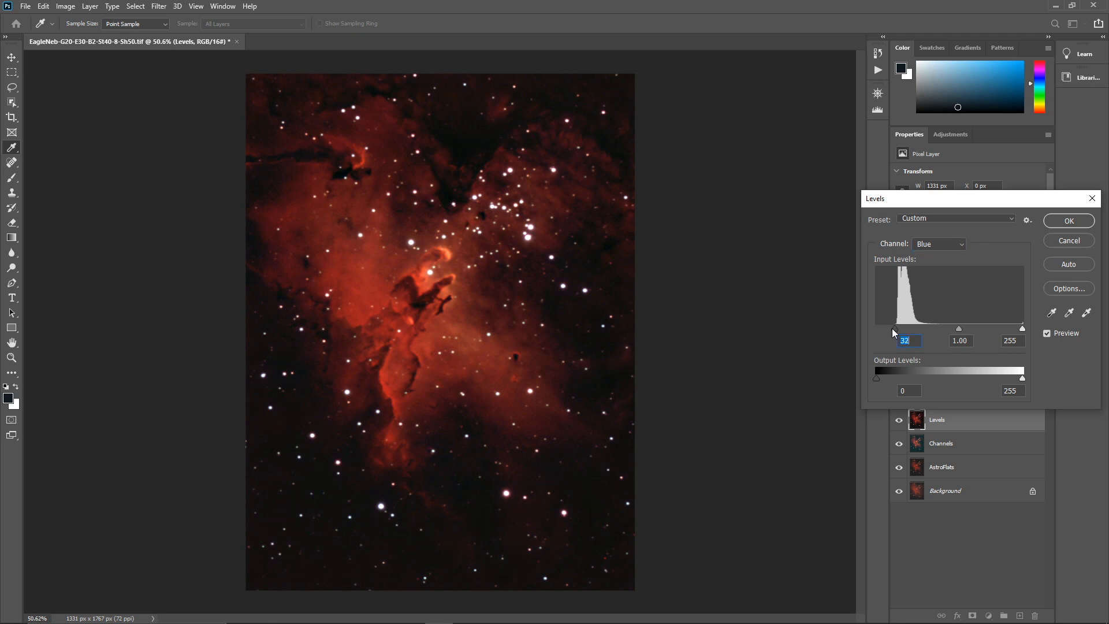
click(1069, 220)
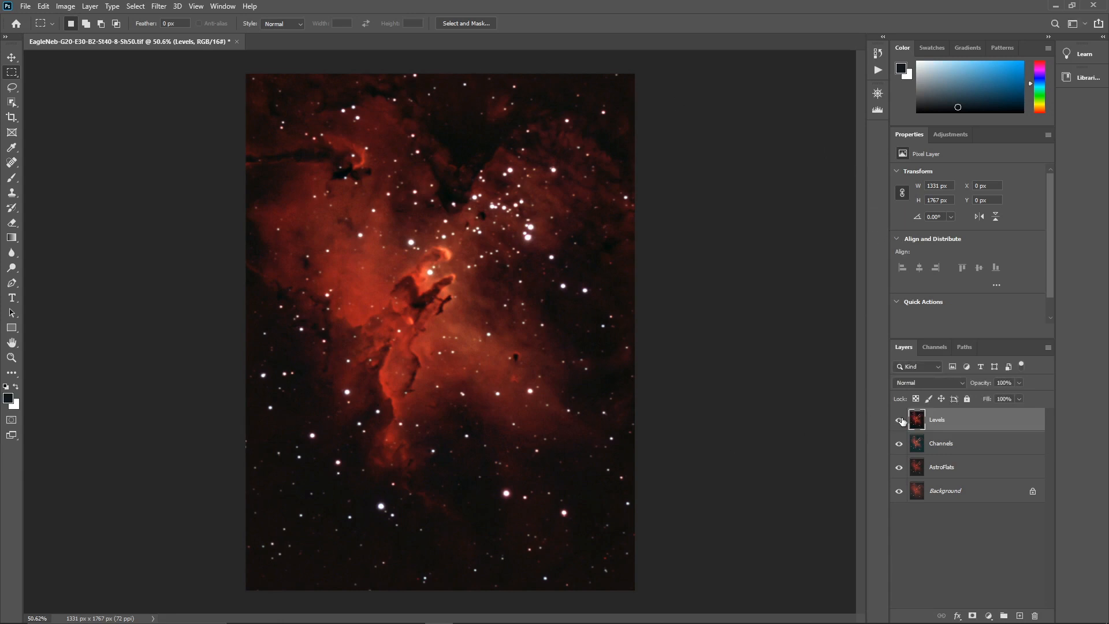
Duplicate the Levels layer and name the copy Level
right_click(972, 425)
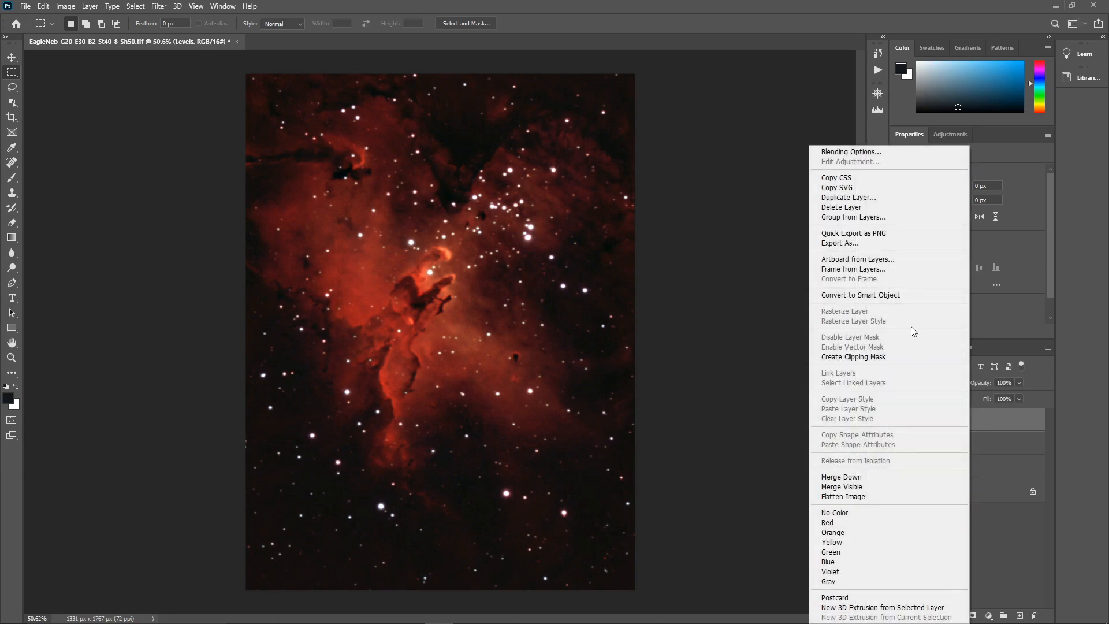
click(886, 197)
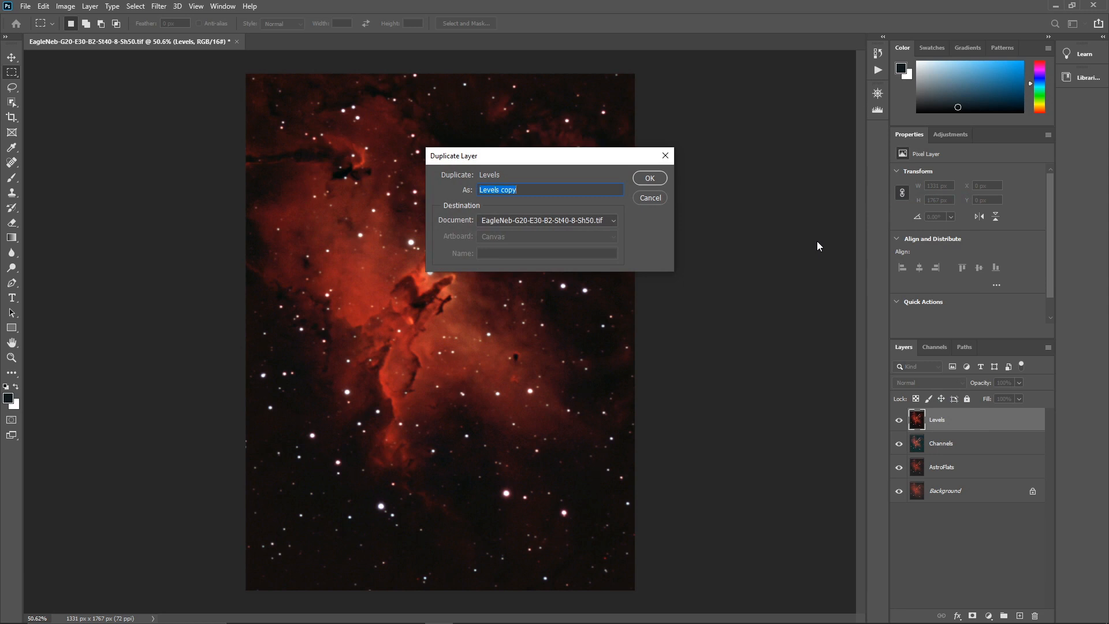
text(Level)
click(653, 179)
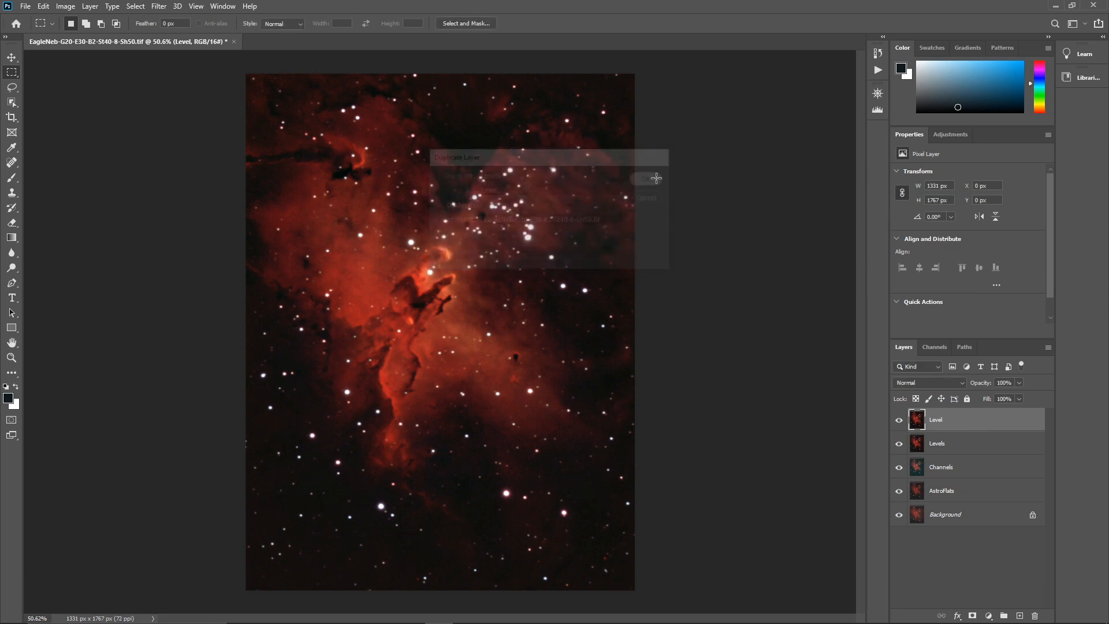
Brighten the Level layer with a Levels adjustment, setting the RGB white input level to 196
click(66, 7)
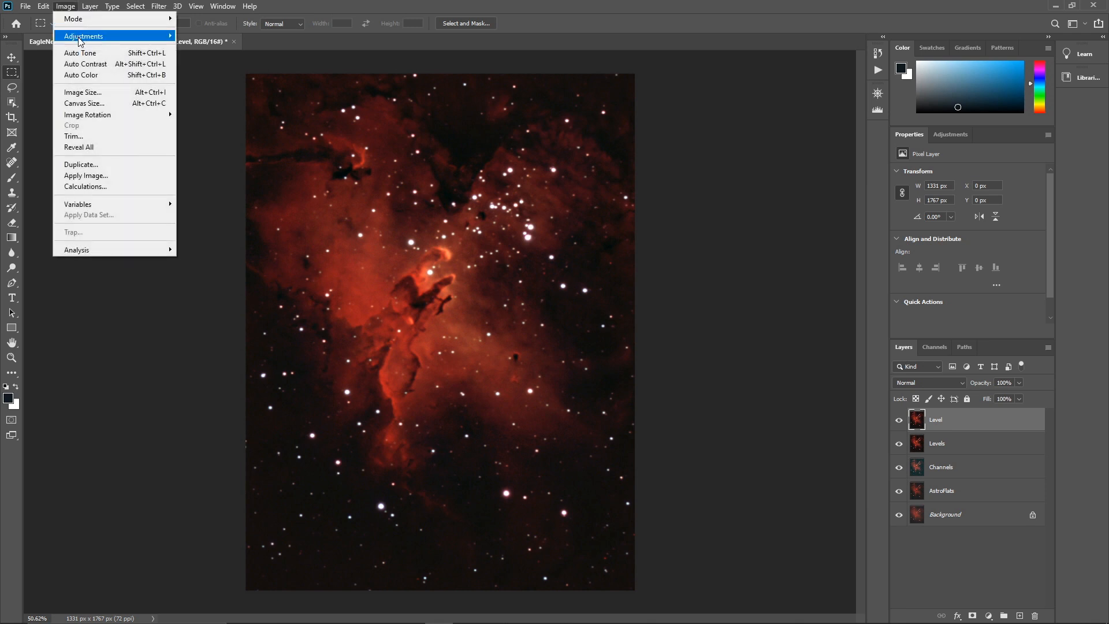
mouse_move(139, 38)
click(225, 47)
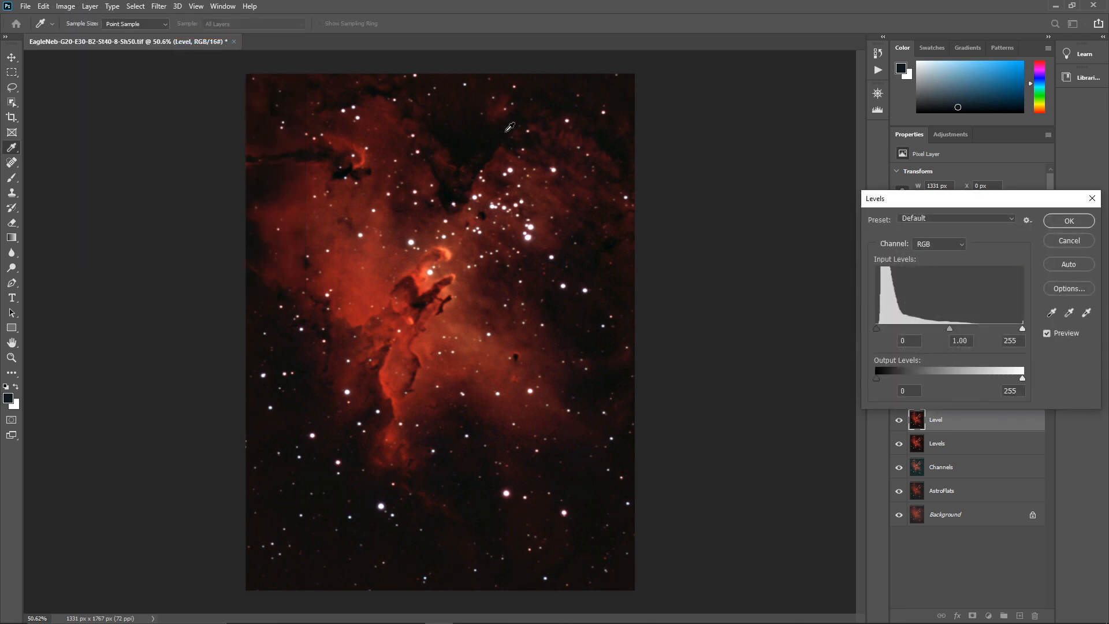
drag(1022, 328, 981, 331)
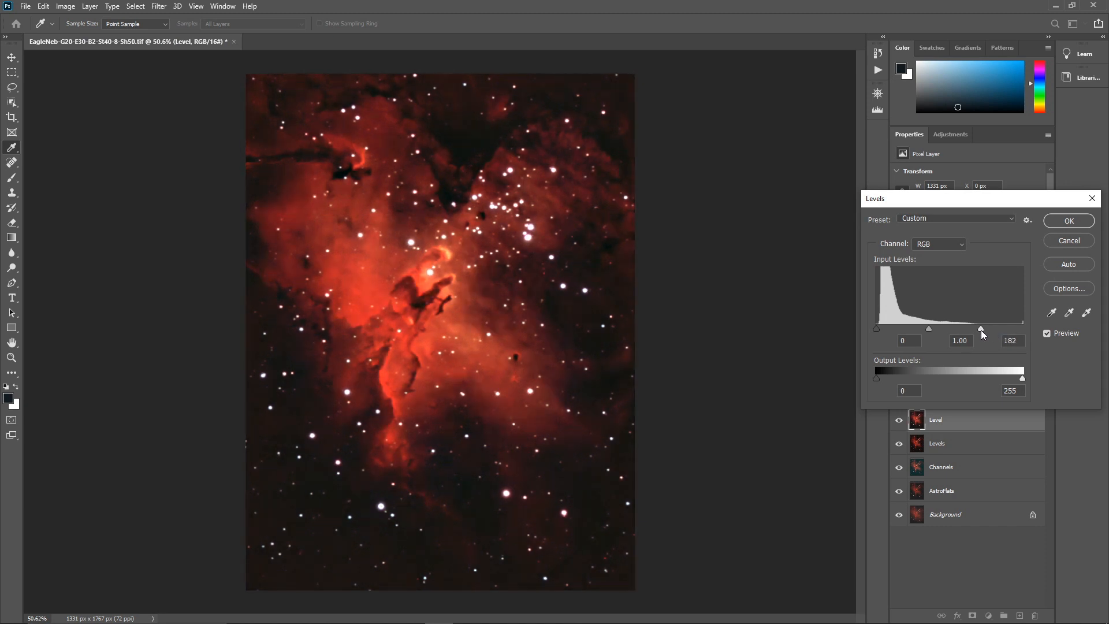
drag(982, 330, 991, 331)
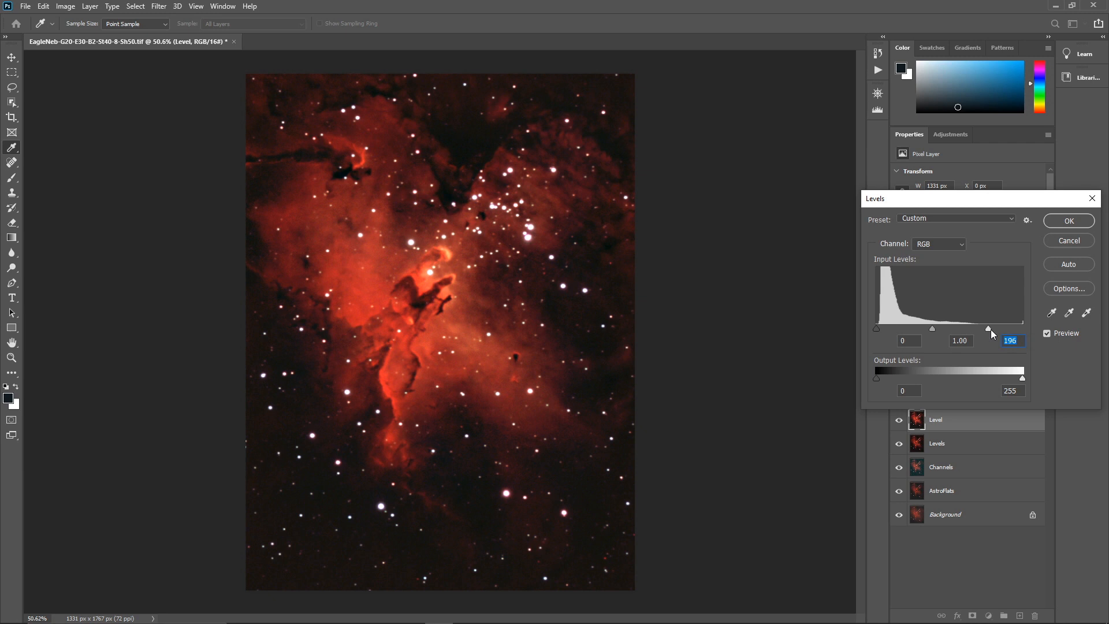
click(1059, 220)
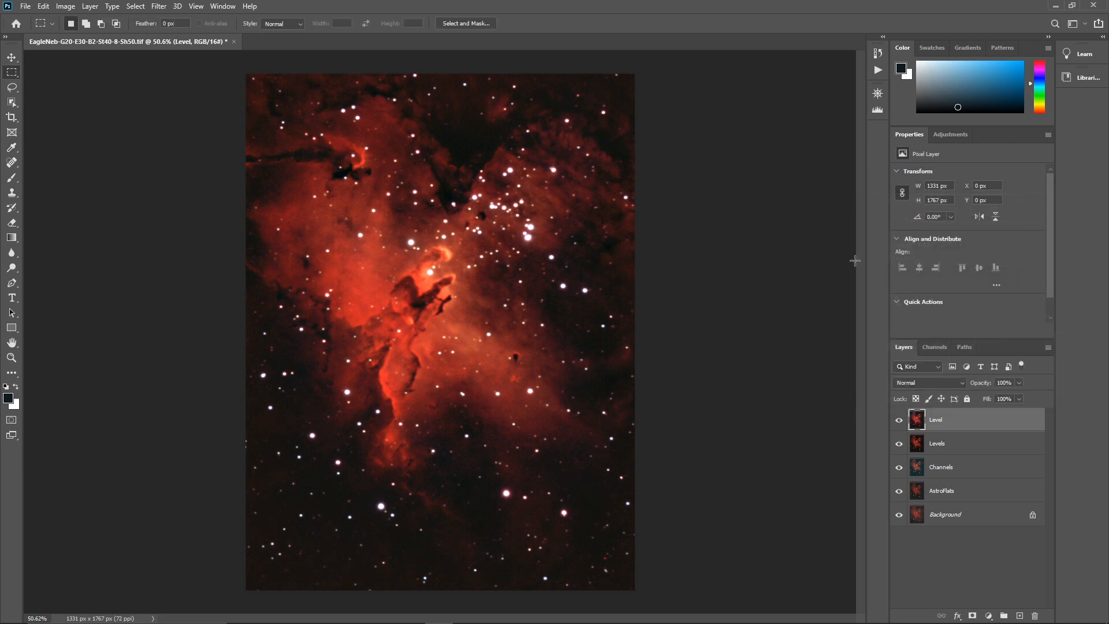
Duplicate the Level layer and name the copy Actions
right_click(980, 426)
click(875, 196)
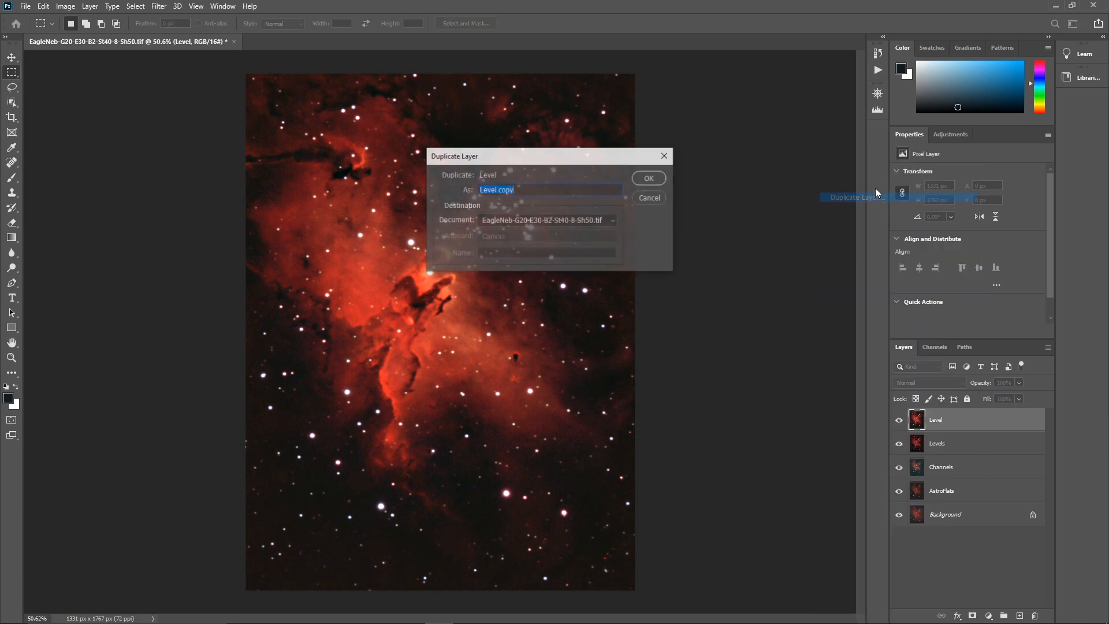
text(Action)
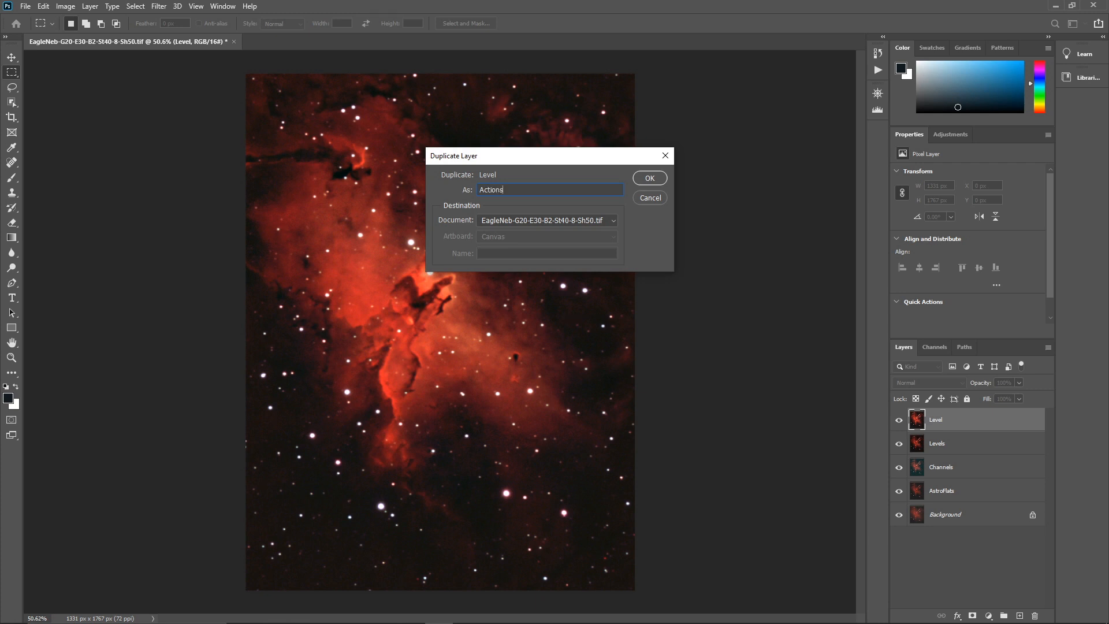
text(s)
key(Return)
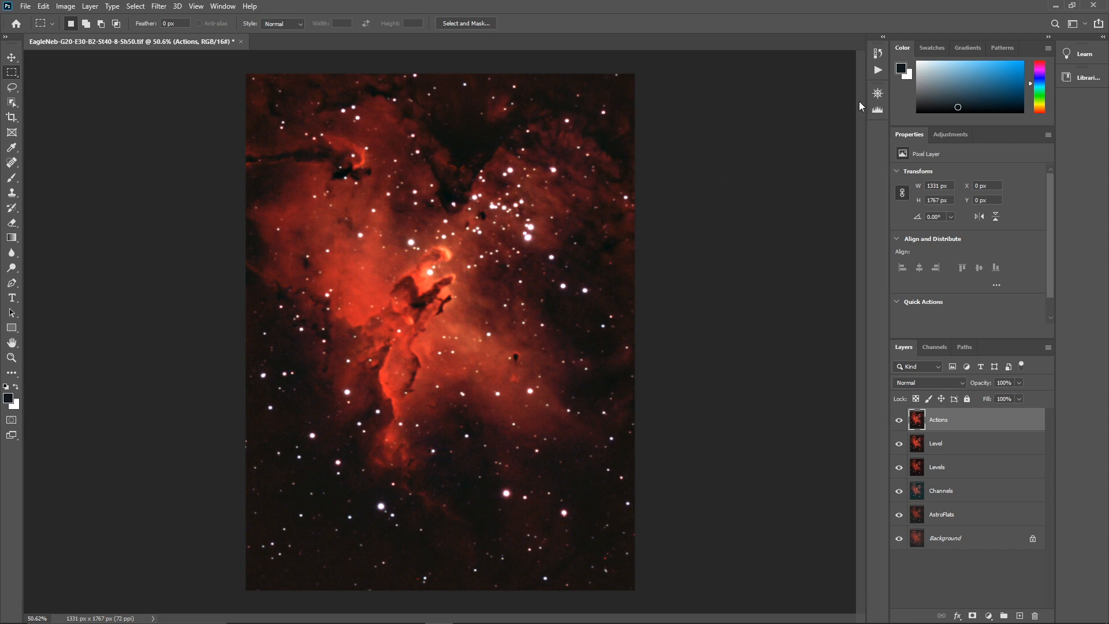
Find the ClariSKY 5 action among the installed action sets and run it on the Actions layer
click(877, 74)
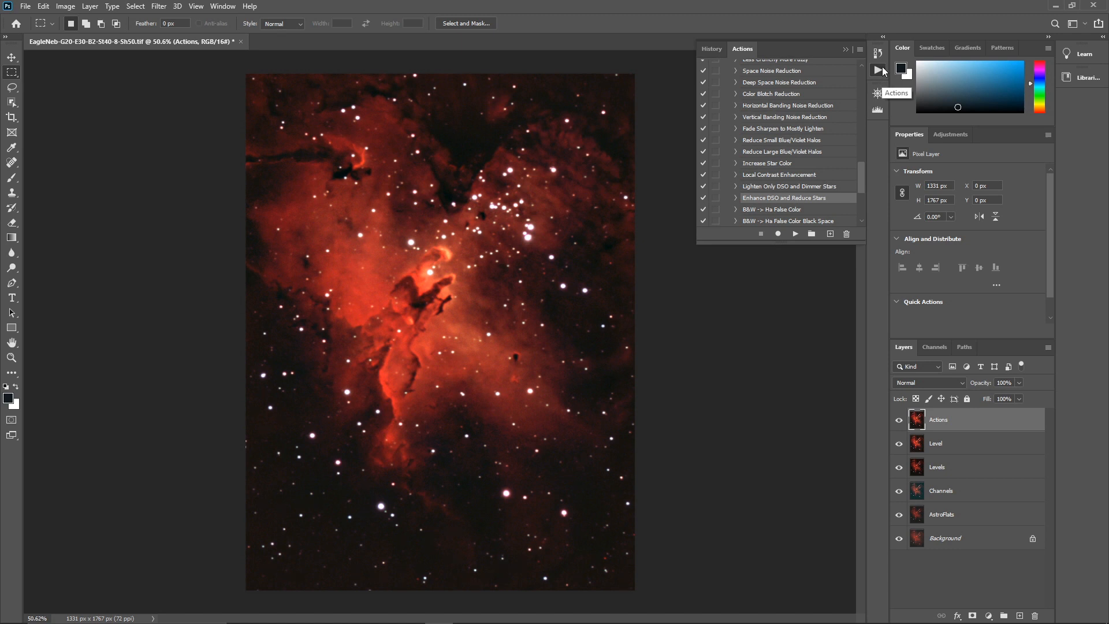
click(196, 6)
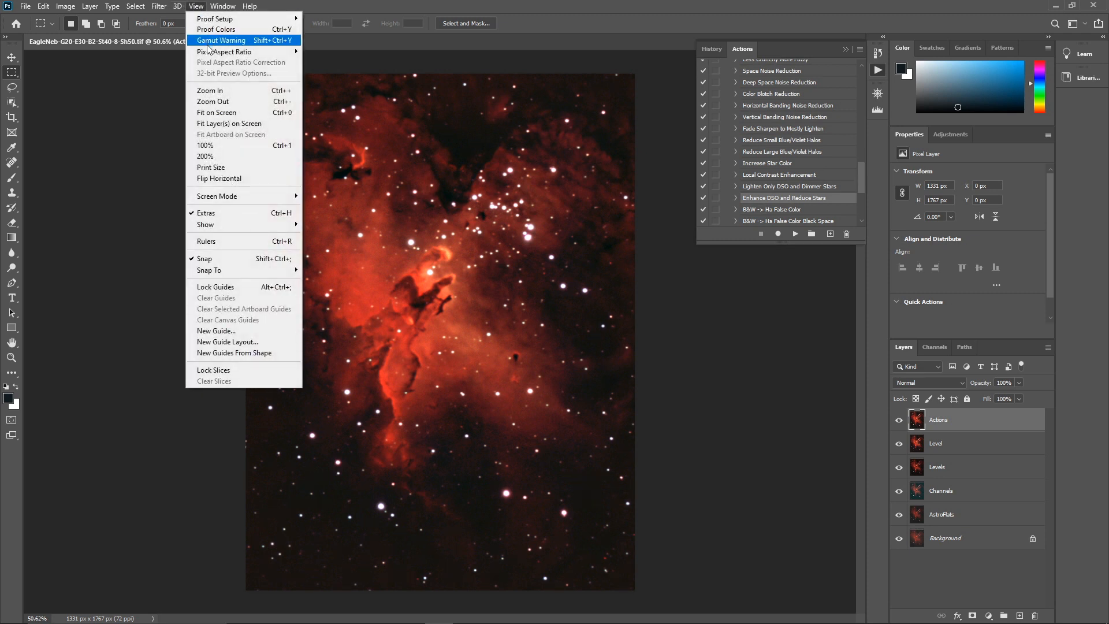
mouse_move(222, 6)
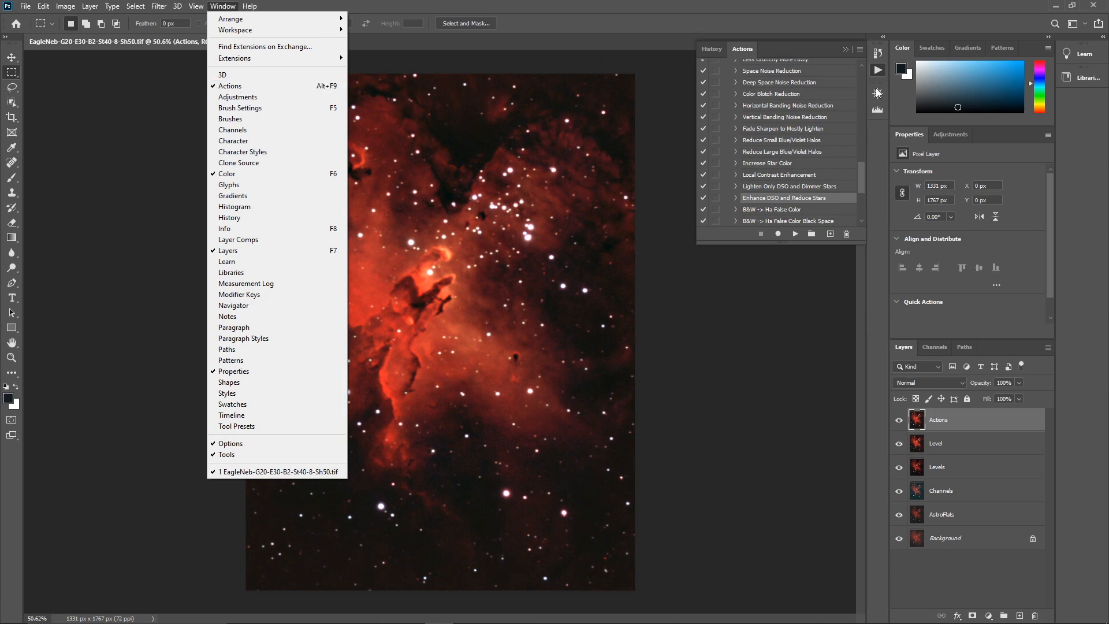
click(699, 2)
scroll(774, 147, down, 6)
scroll(777, 132, up, 10)
scroll(778, 132, up, 5)
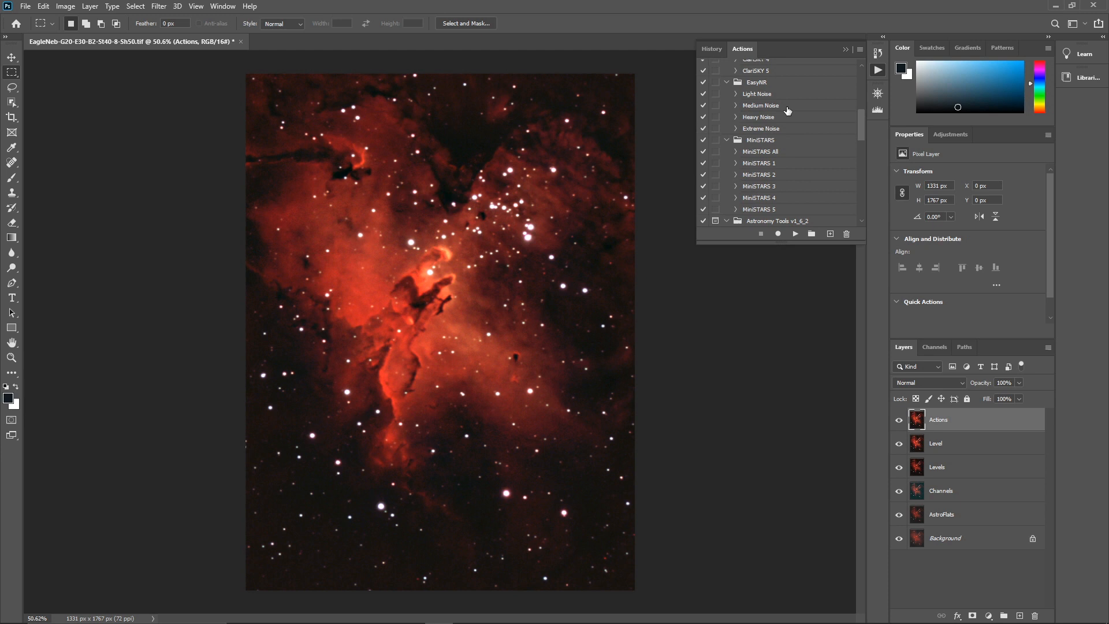
scroll(785, 122, up, 3)
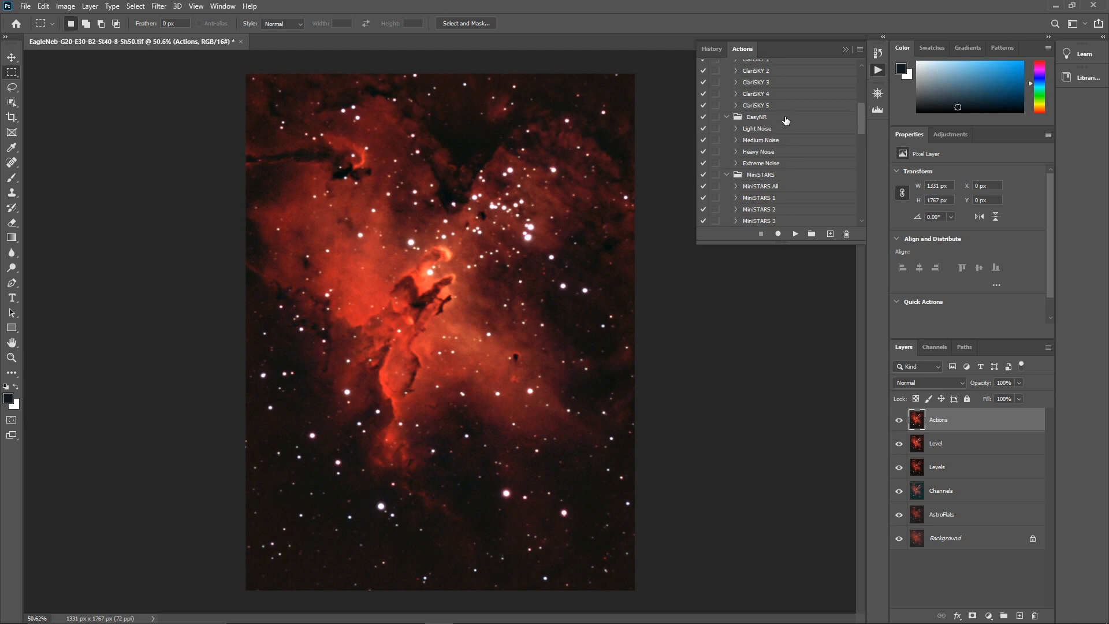
click(750, 106)
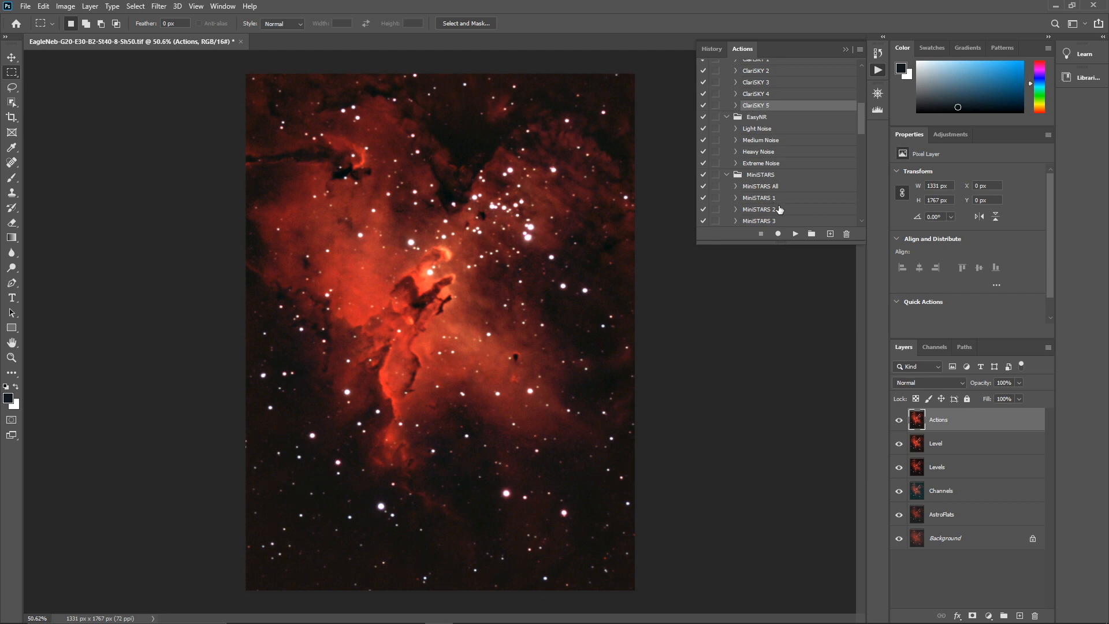
click(796, 234)
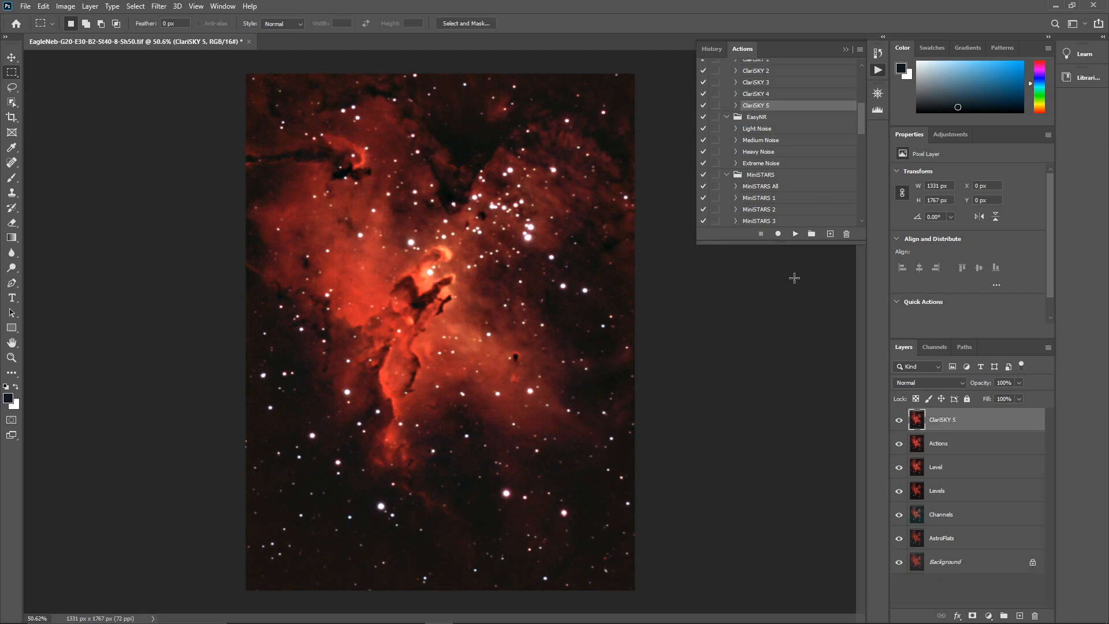
Toggle the ClariSKY 5 layer's visibility repeatedly to compare the image with and without its effect
click(899, 421)
click(900, 421)
click(900, 421)
click(900, 421)
click(899, 421)
click(899, 421)
drag(863, 112, 863, 126)
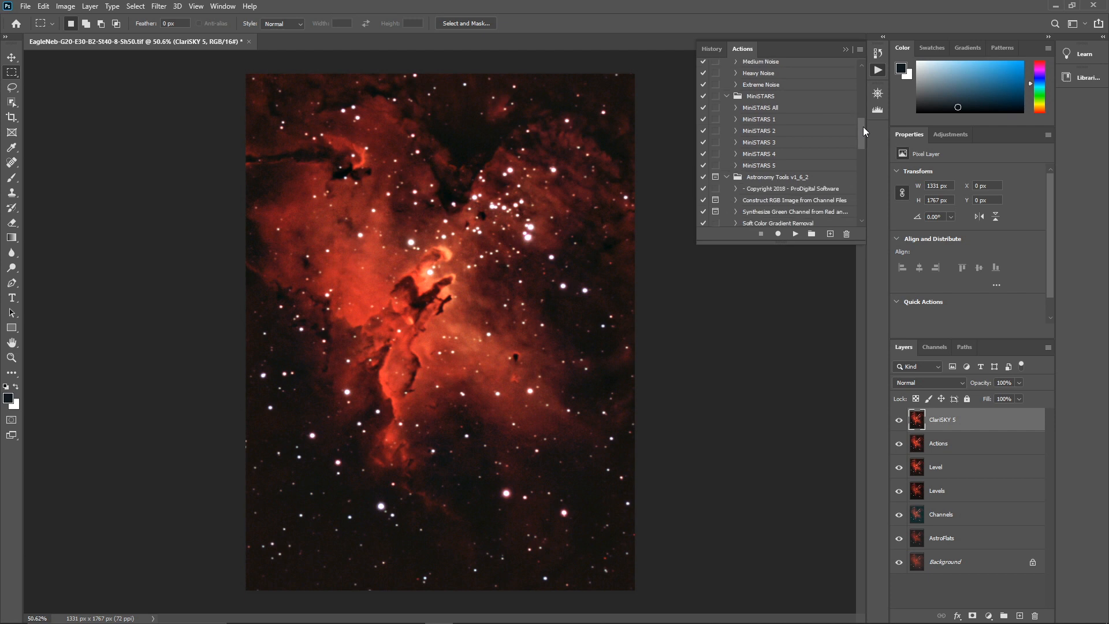
Run the MiniSTARS 5 action on the ClariSKY 5 layer and hide the MiniSTARS 5 layer it produces
click(755, 166)
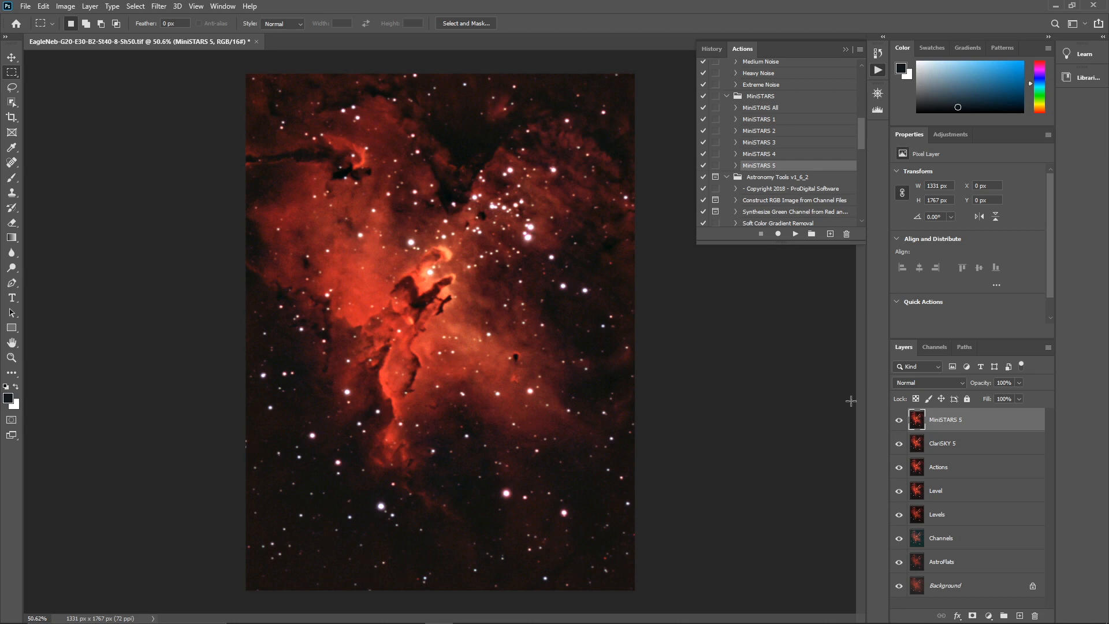
click(900, 422)
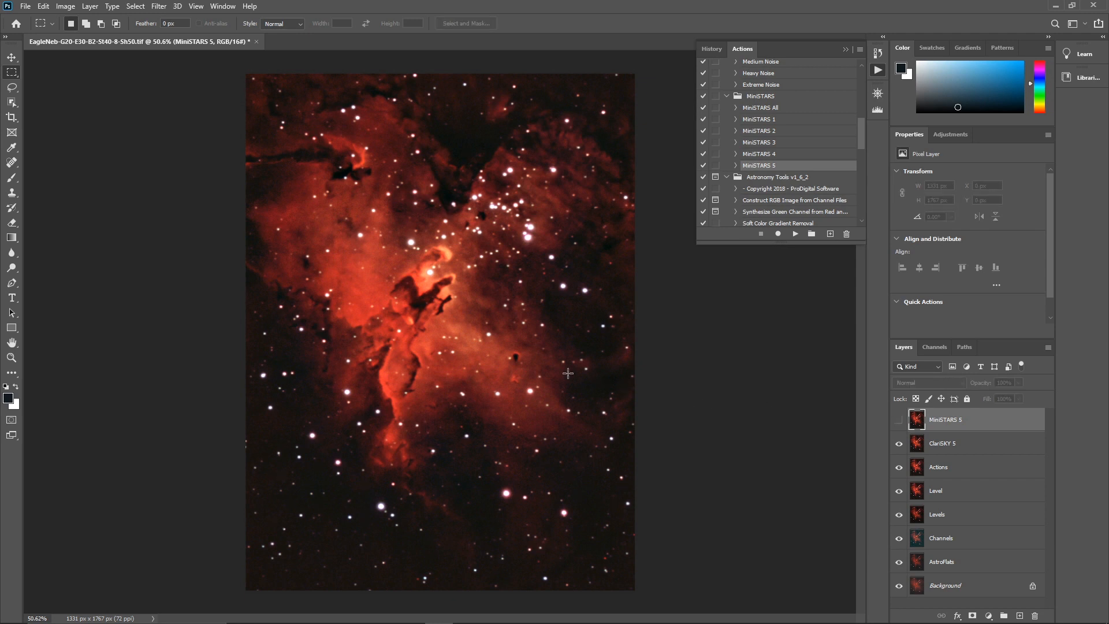
Find the Enhance DSO and Reduce Stars action in Astronomy Tools and try to run it with the MiniSTARS 5 layer hidden
drag(862, 128, 864, 175)
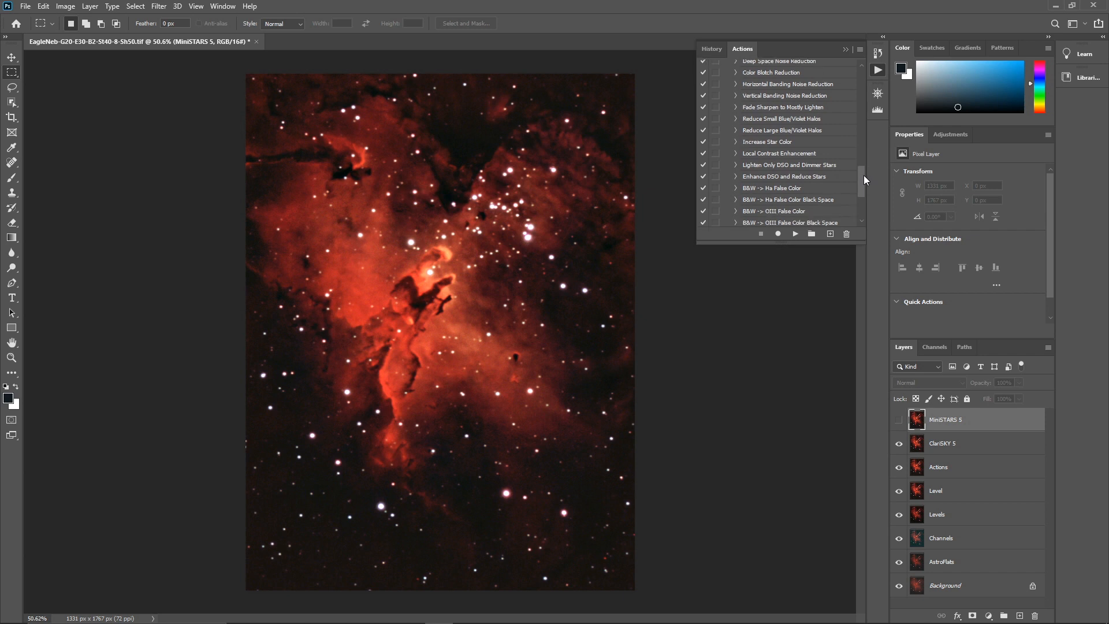
click(754, 177)
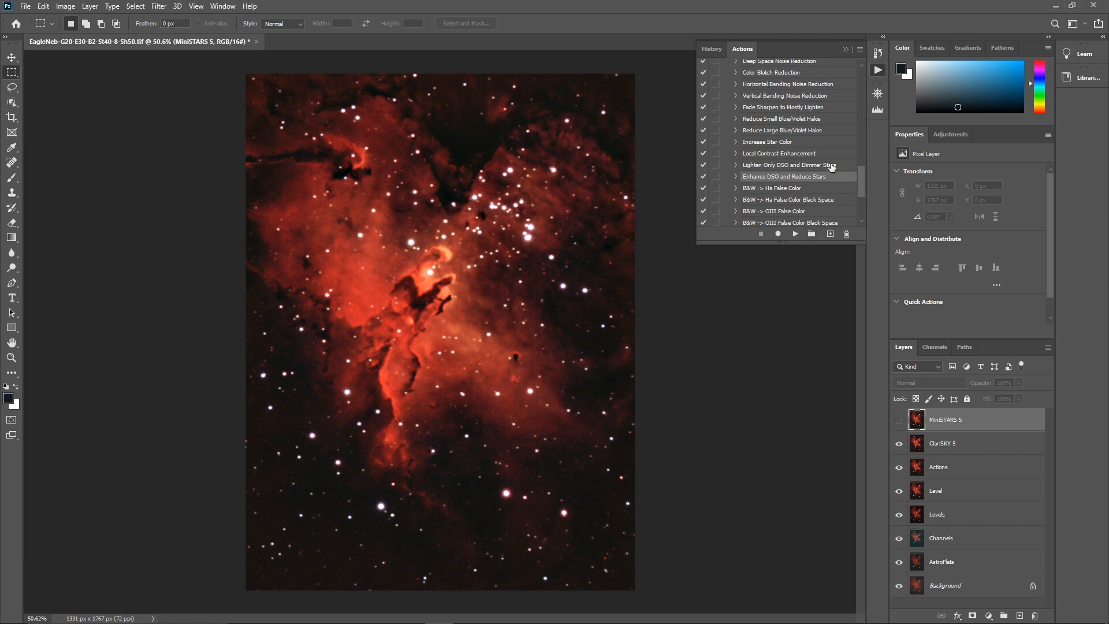
drag(861, 176, 864, 128)
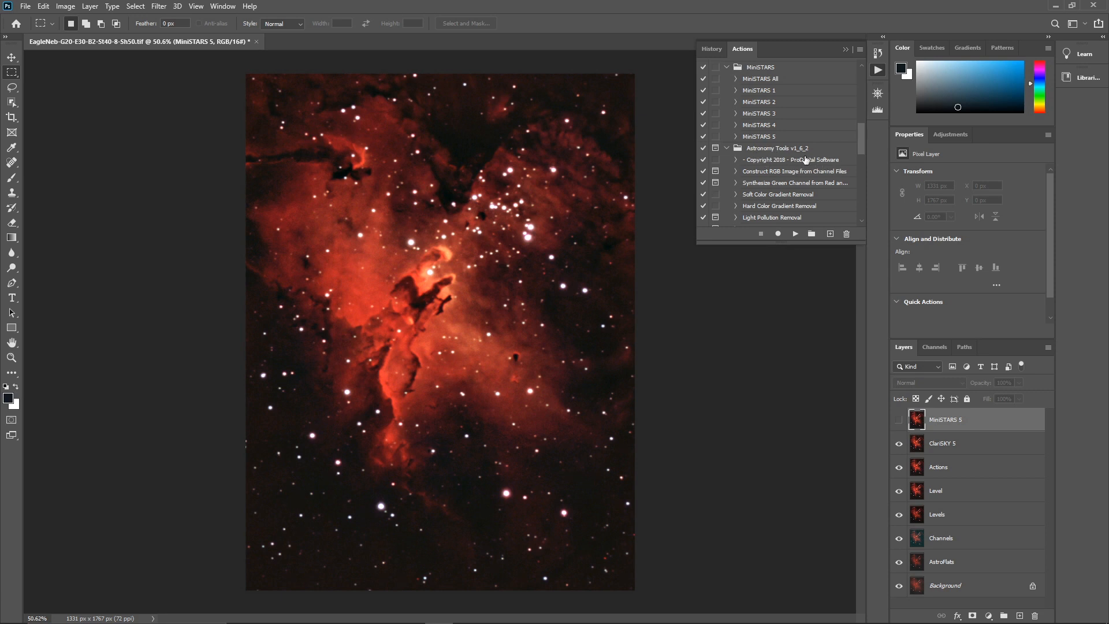
drag(860, 137, 860, 171)
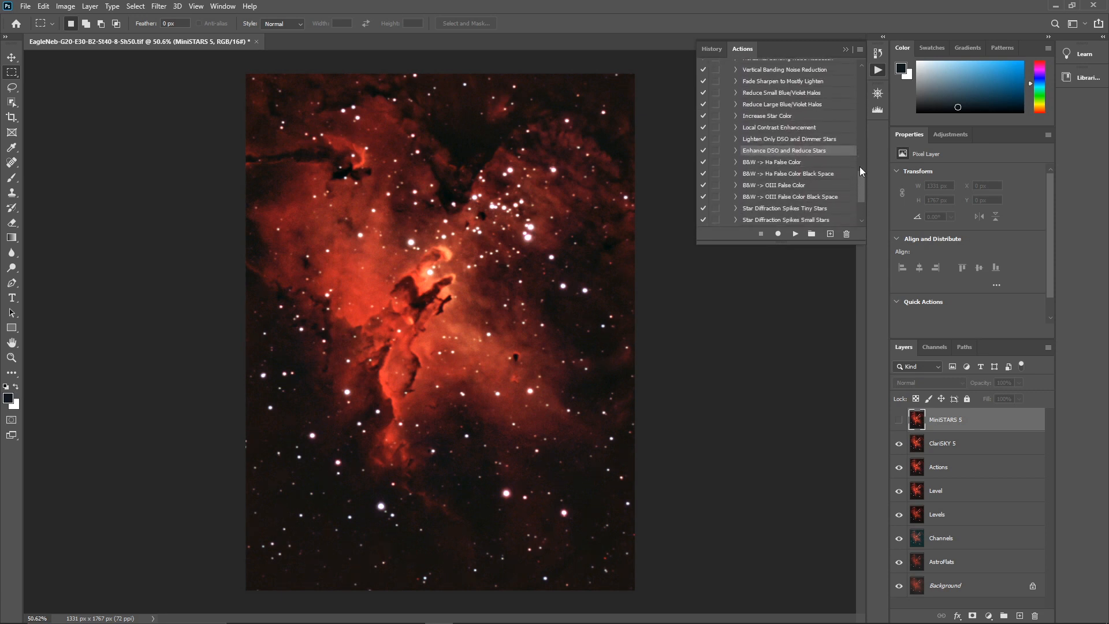
click(798, 237)
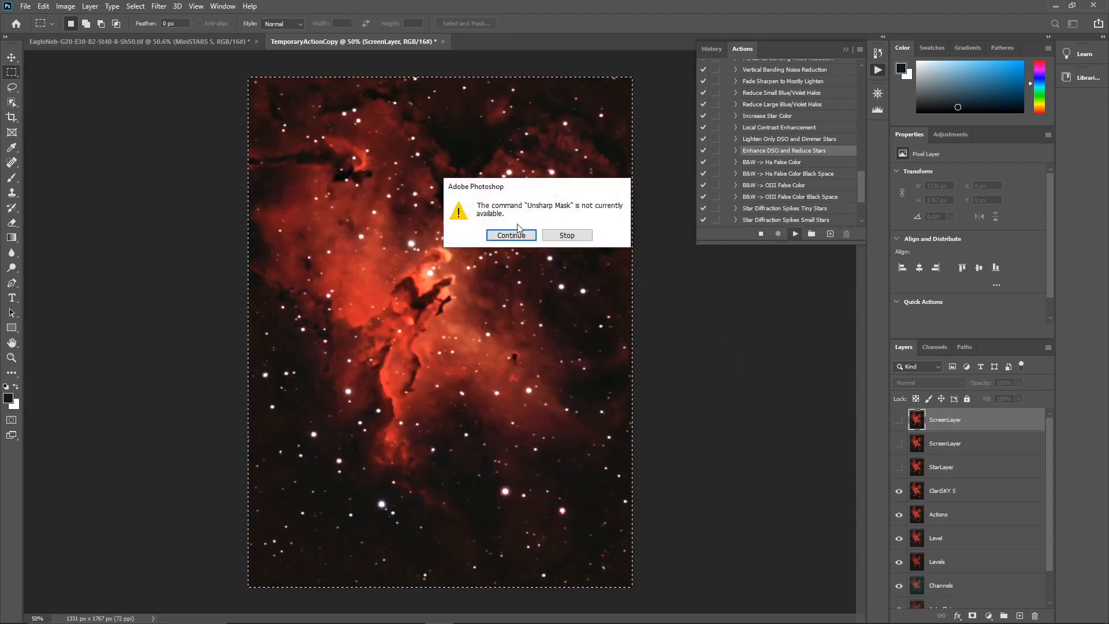
click(565, 235)
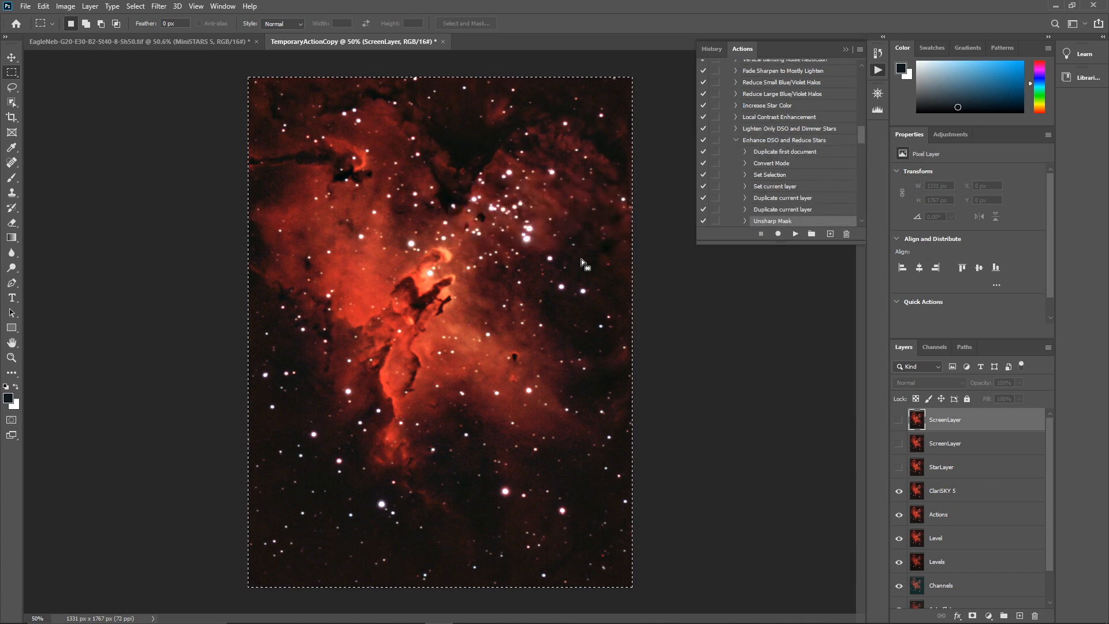
Delete the two ScreenLayer layers and the StarLayer layer from TemporaryActionCopy and clear the selection around the image
drag(985, 420, 1038, 618)
drag(999, 421, 1038, 615)
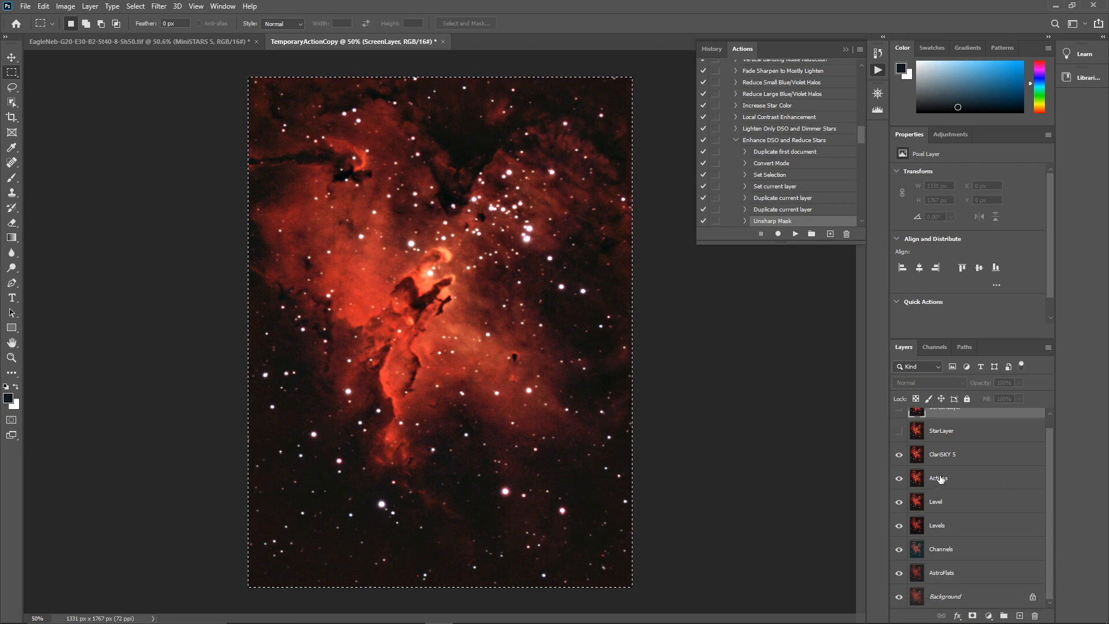
scroll(975, 419, up, 1)
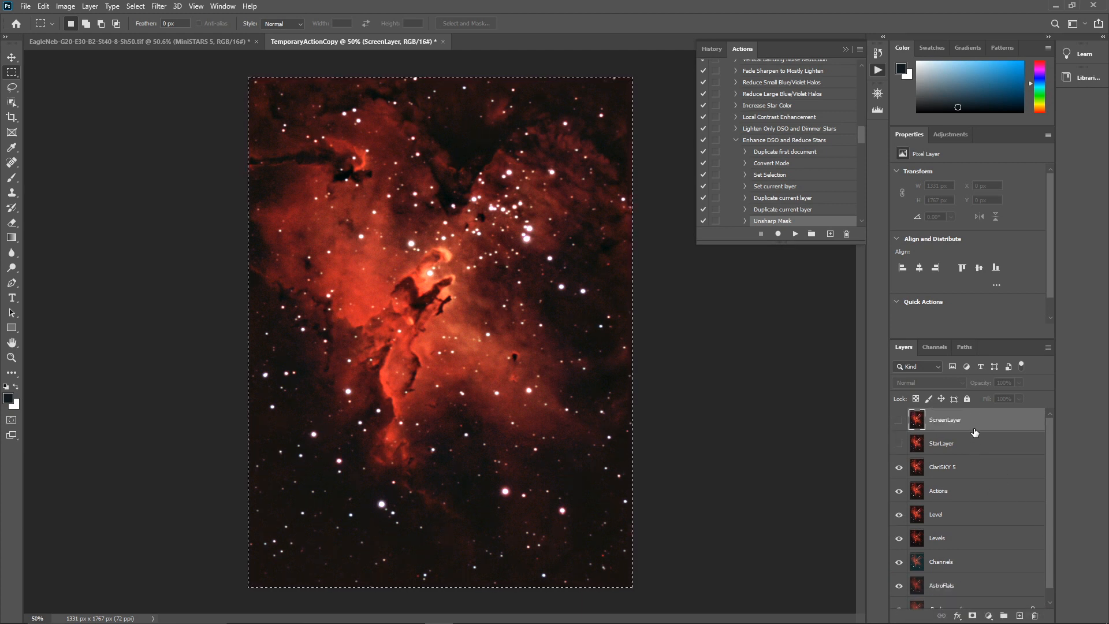
drag(977, 418, 1038, 617)
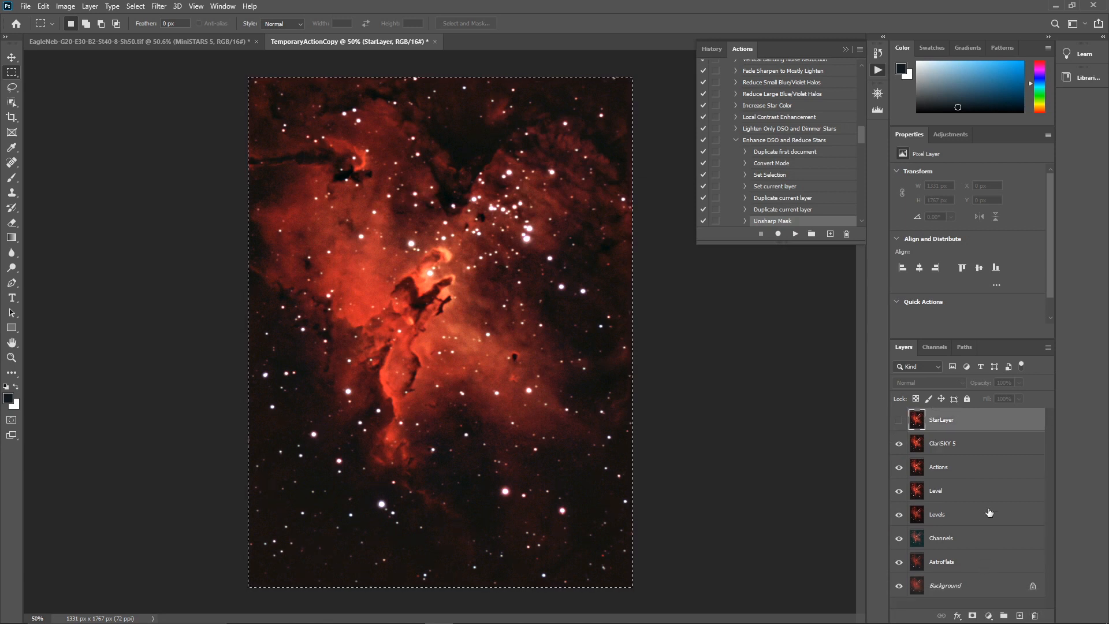
drag(980, 426, 1035, 616)
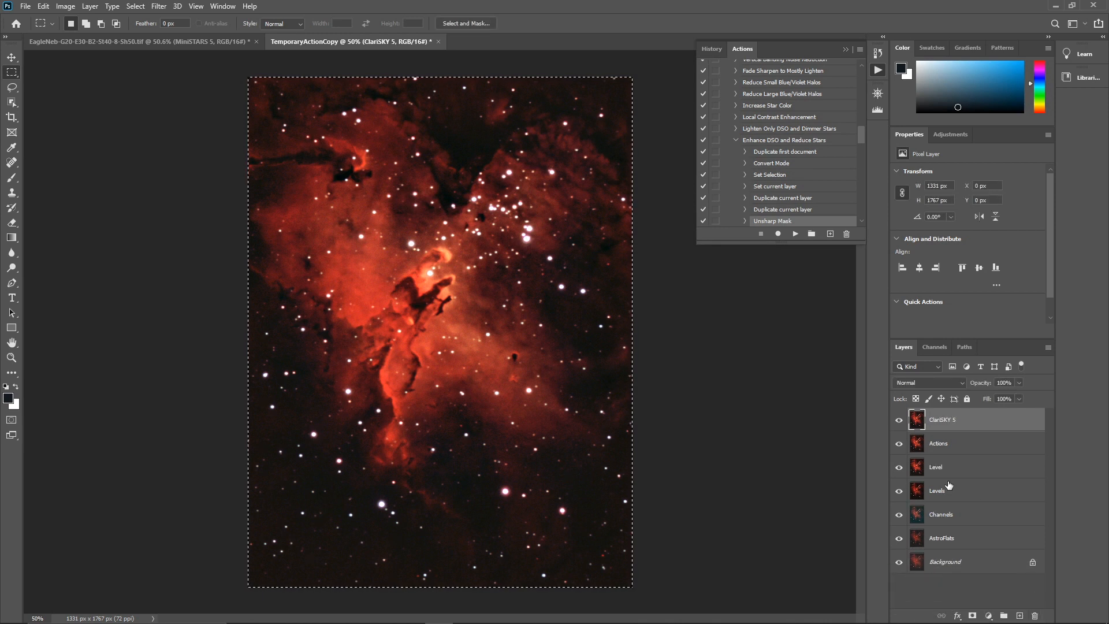
click(605, 335)
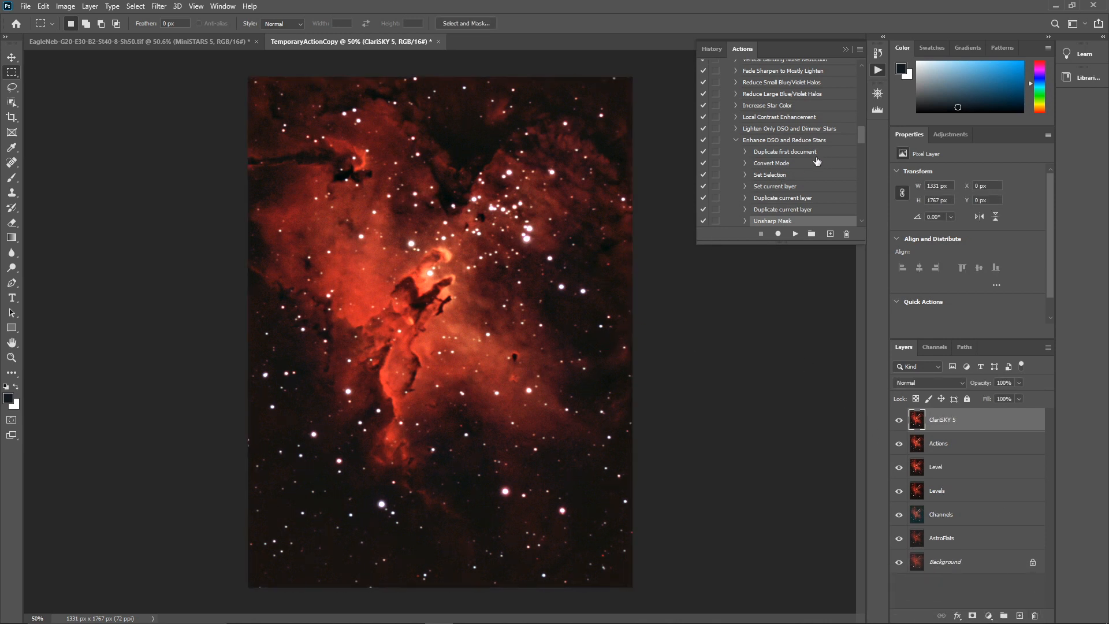
Run the Enhance DSO and Reduce Stars action on the ClariSKY 5 layer of TemporaryActionCopy
click(738, 141)
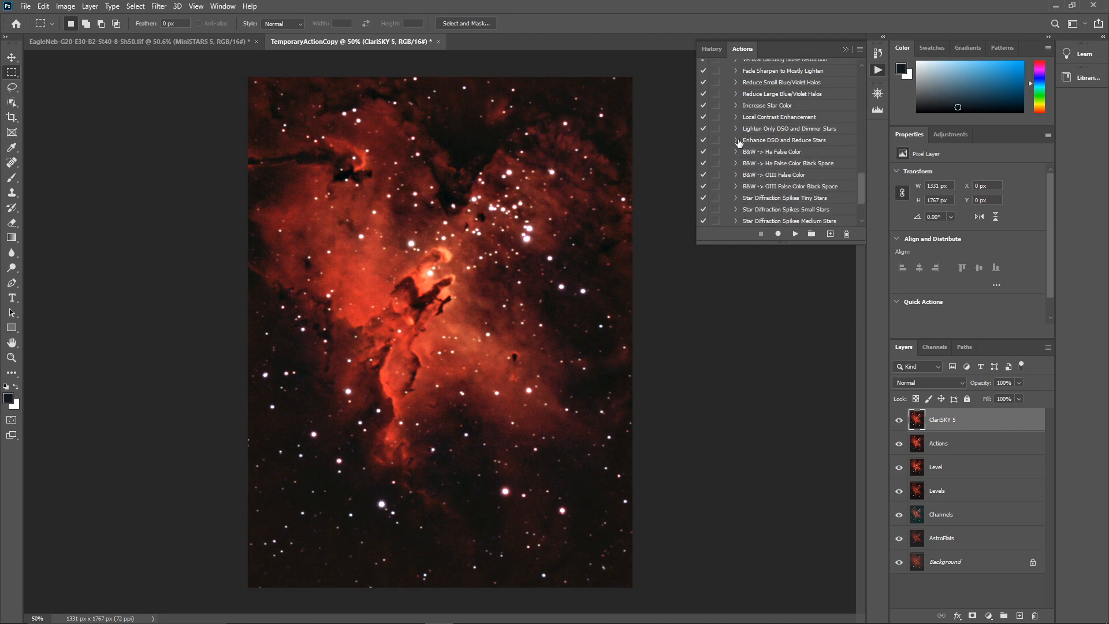
click(787, 143)
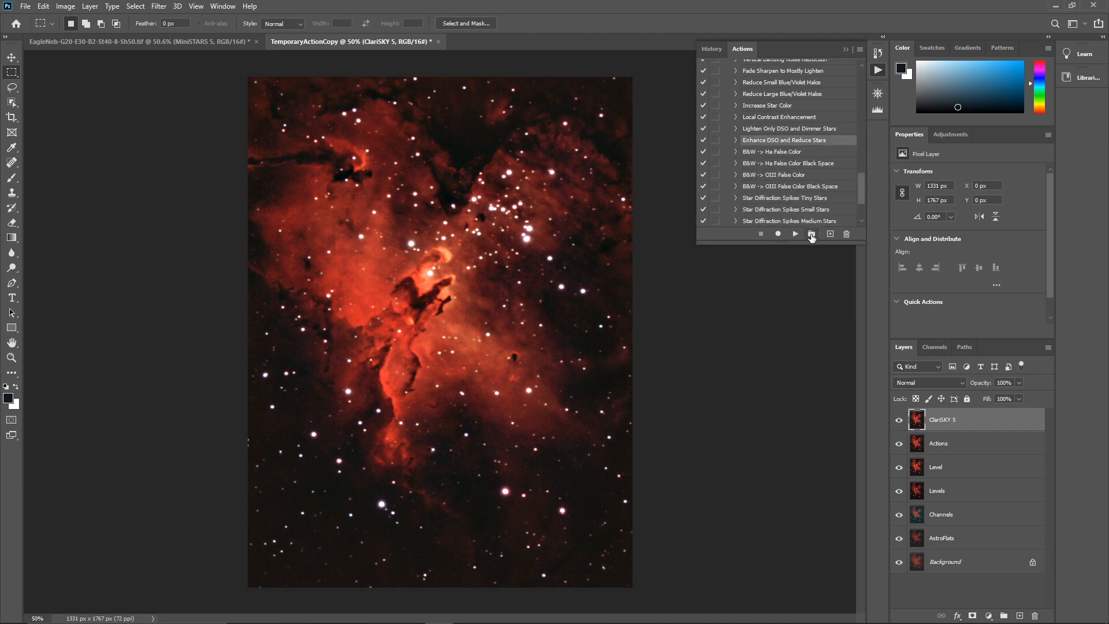
click(796, 234)
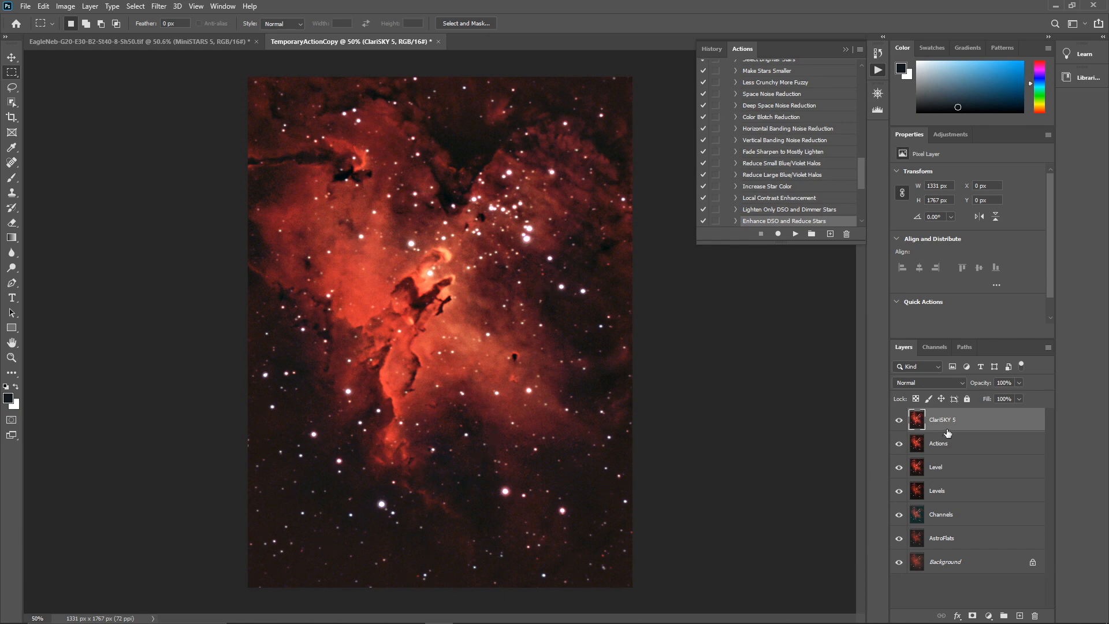
Duplicate the ClariSKY 5 layer and name the copy Level
right_click(980, 425)
click(872, 200)
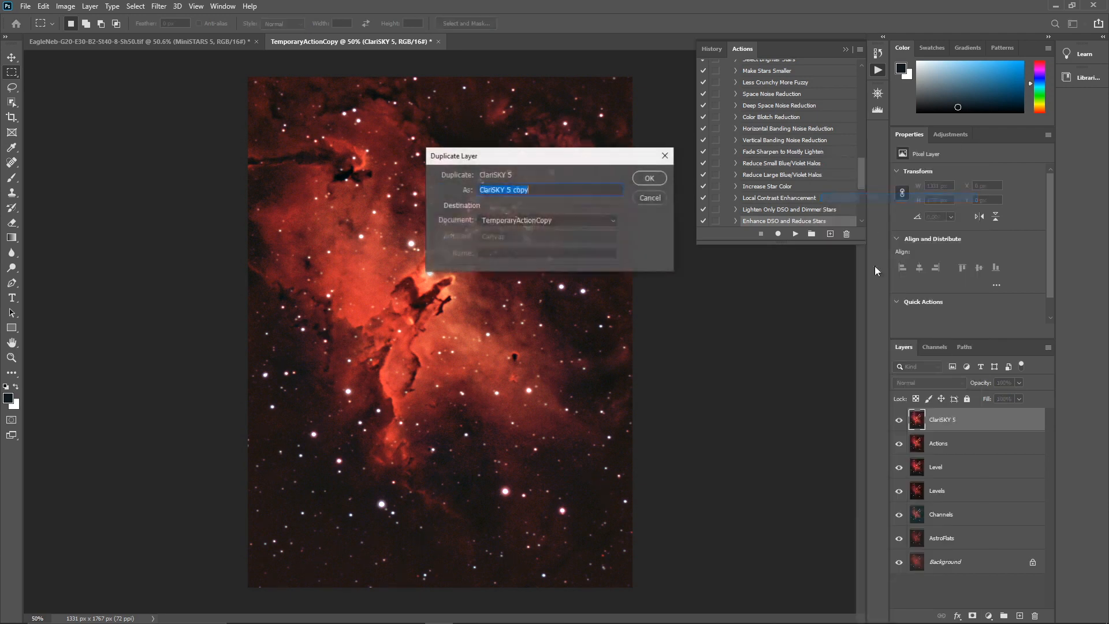
text(Leve)
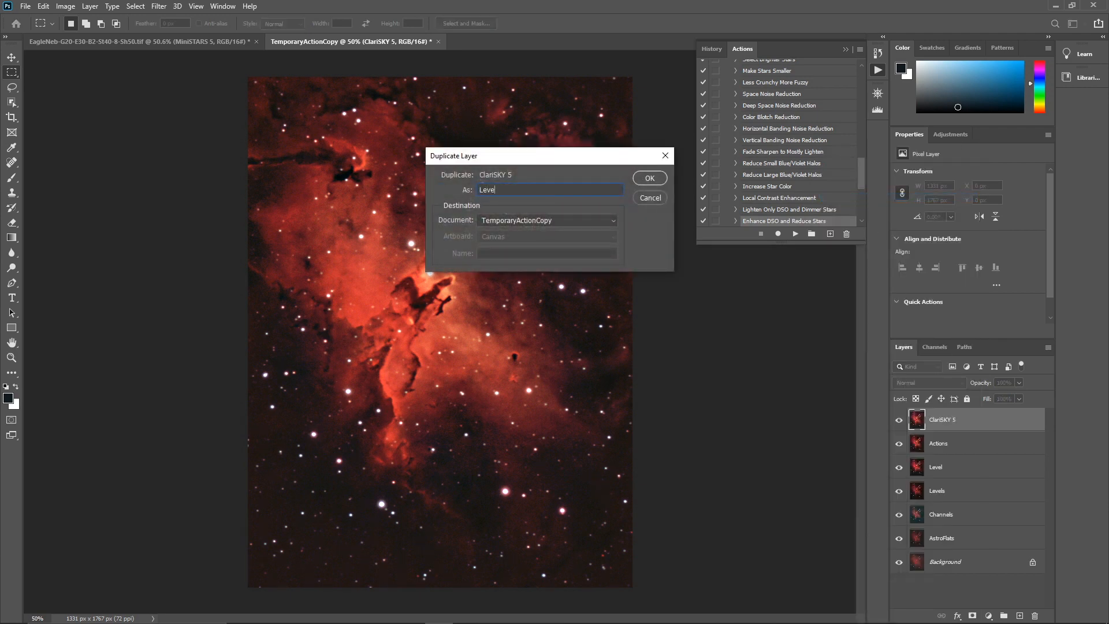
text(l)
key(Return)
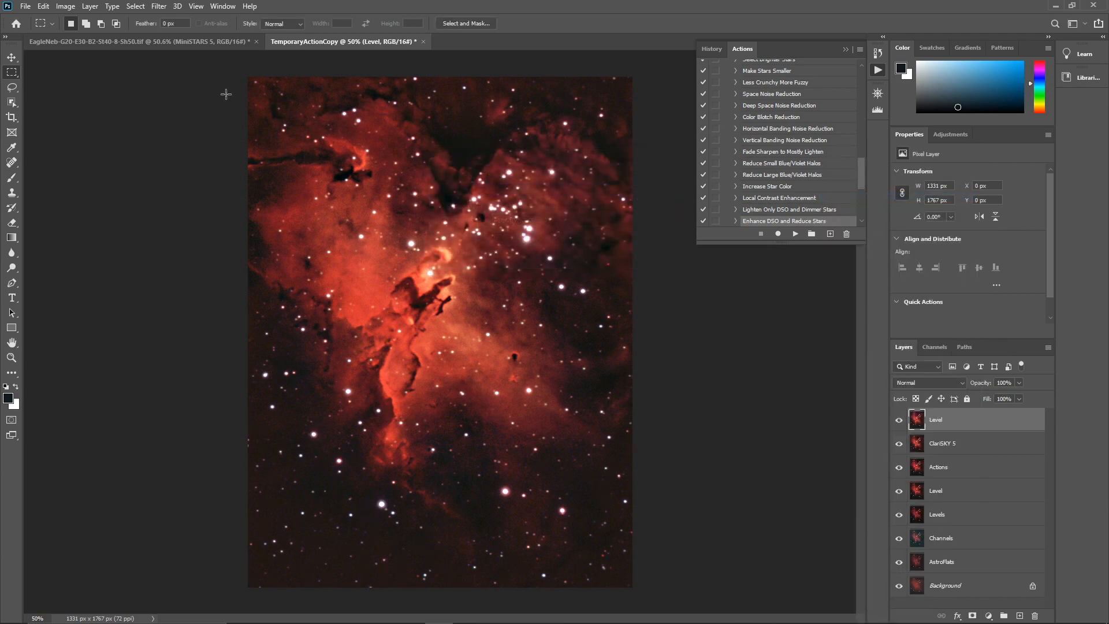
Brighten the topmost Level layer with a Levels adjustment, setting the RGB white input level to 228
click(68, 8)
mouse_move(113, 36)
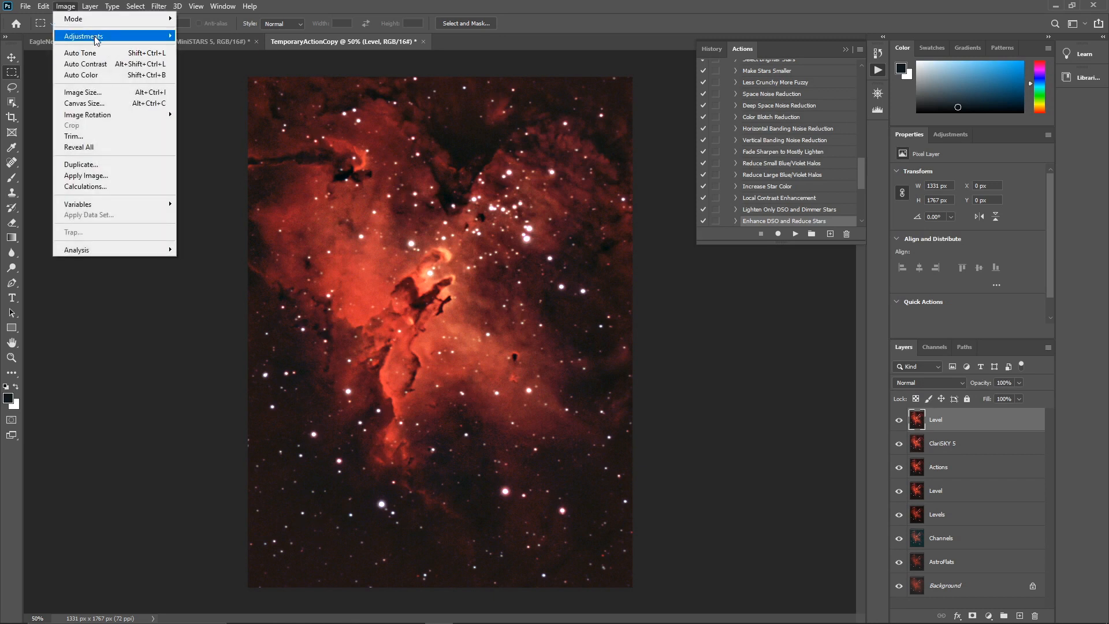
click(210, 46)
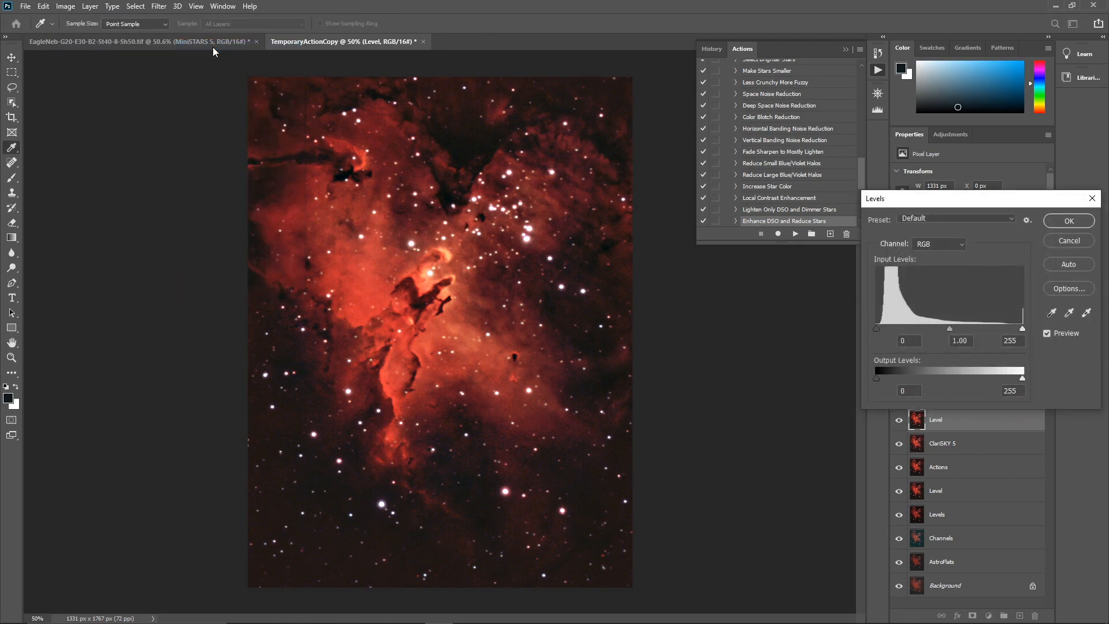
drag(1021, 330, 1011, 330)
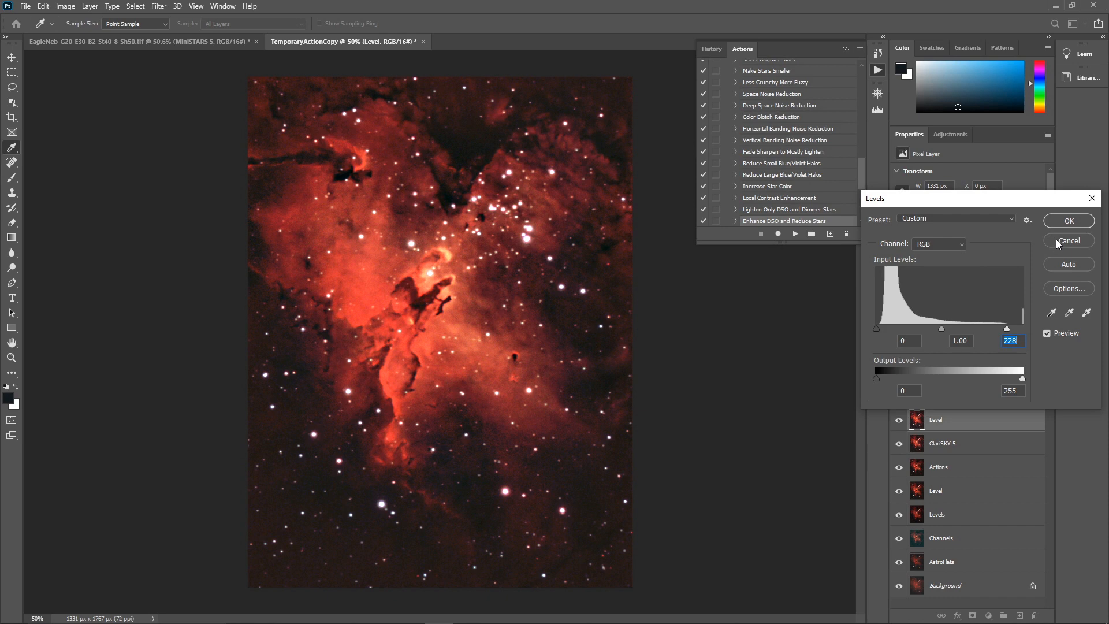
click(1066, 221)
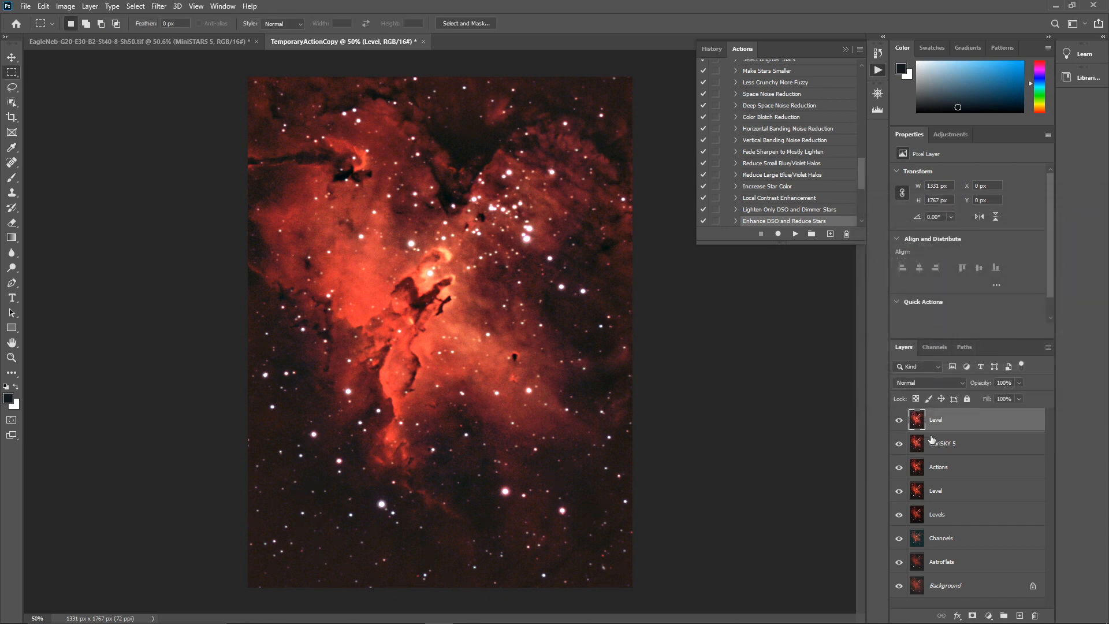
Duplicate the topmost Level layer and name the copy Curve
right_click(958, 423)
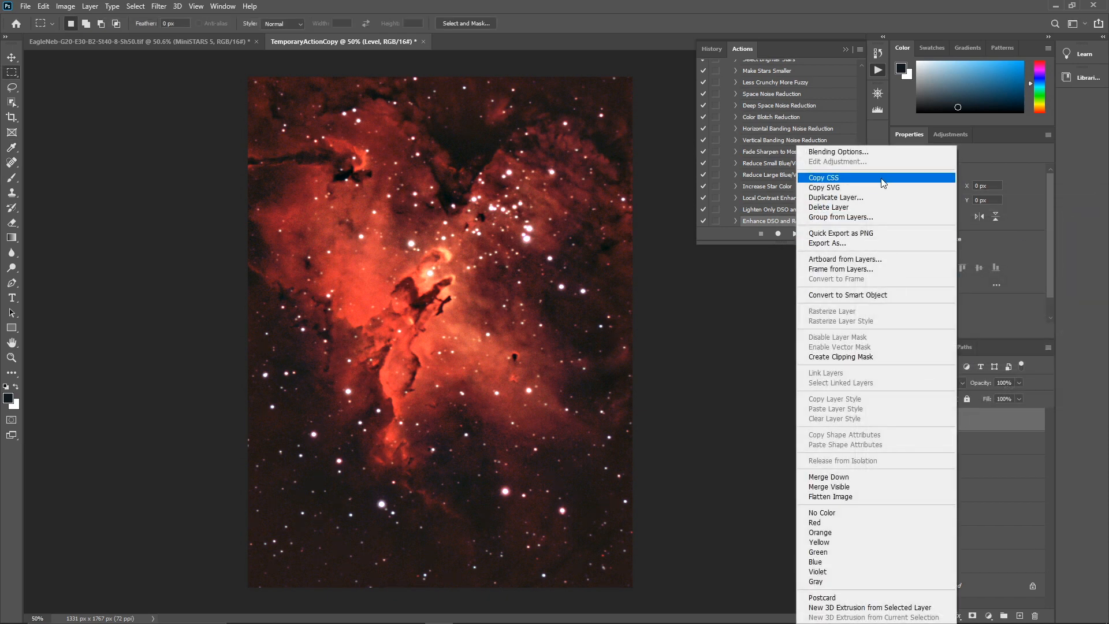
click(877, 199)
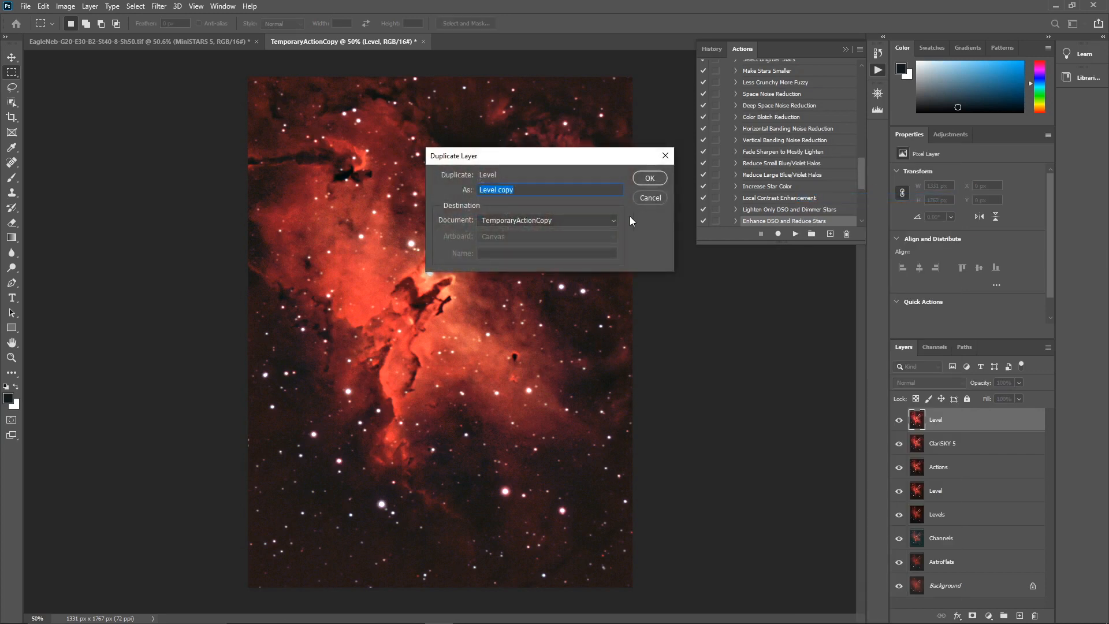
text(Curve)
key(Return)
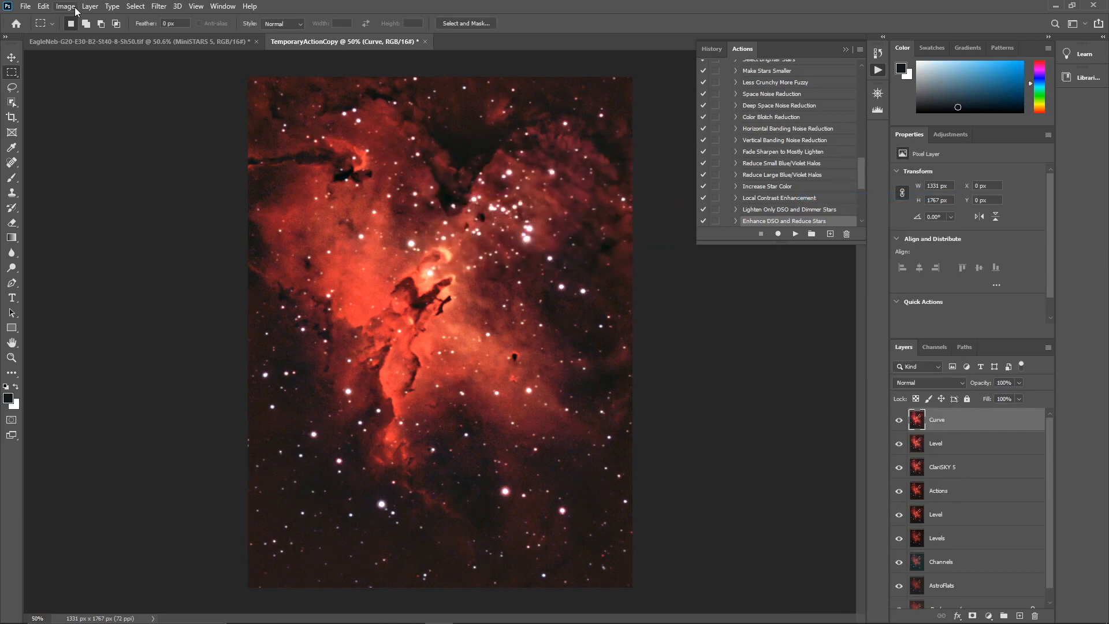
Open a Curves adjustment for the Curve layer
click(76, 8)
mouse_move(73, 37)
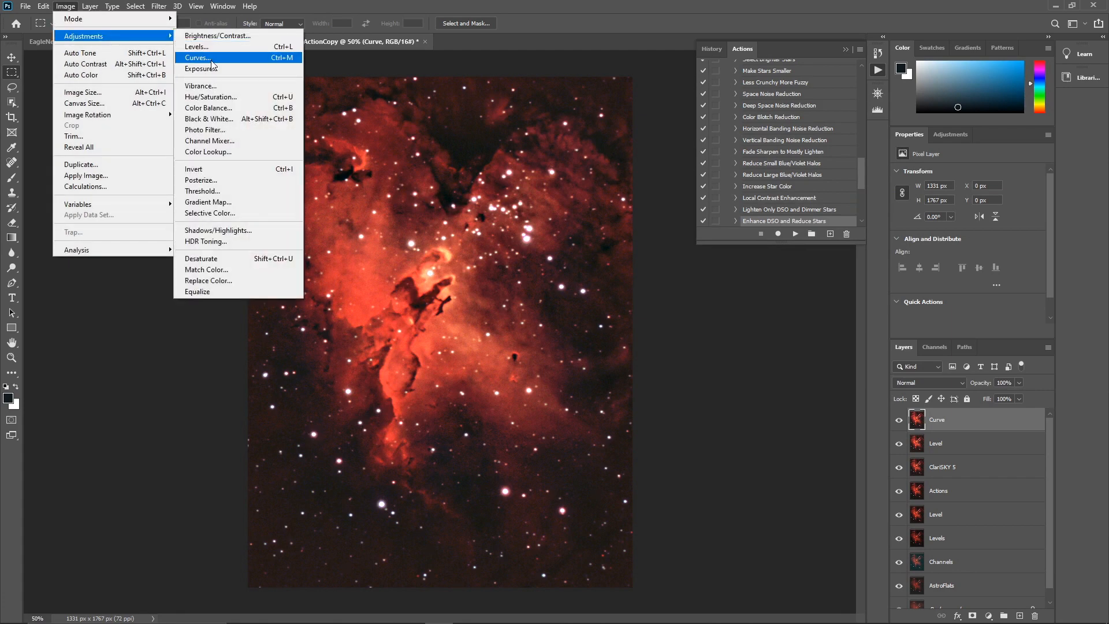
click(199, 58)
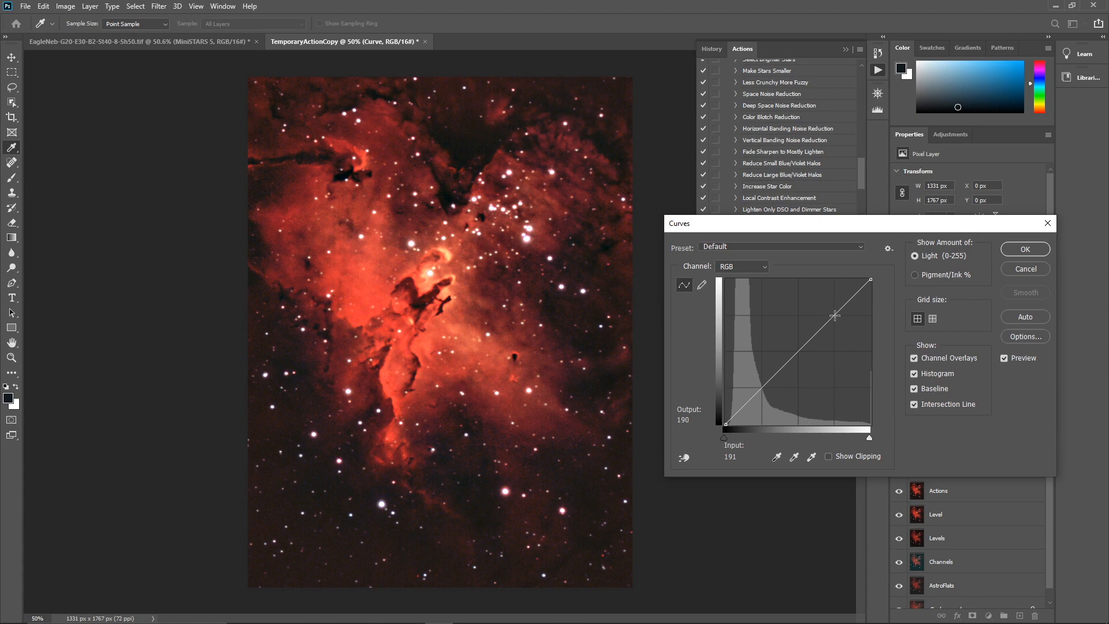
click(834, 316)
drag(845, 303, 845, 308)
click(834, 317)
click(845, 308)
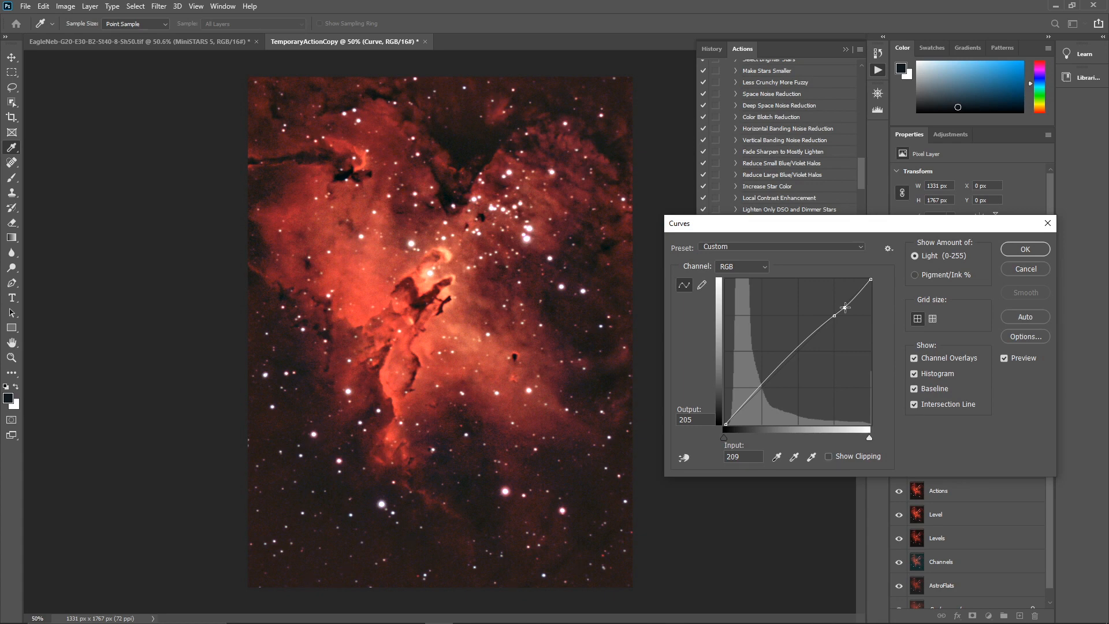
key(Delete)
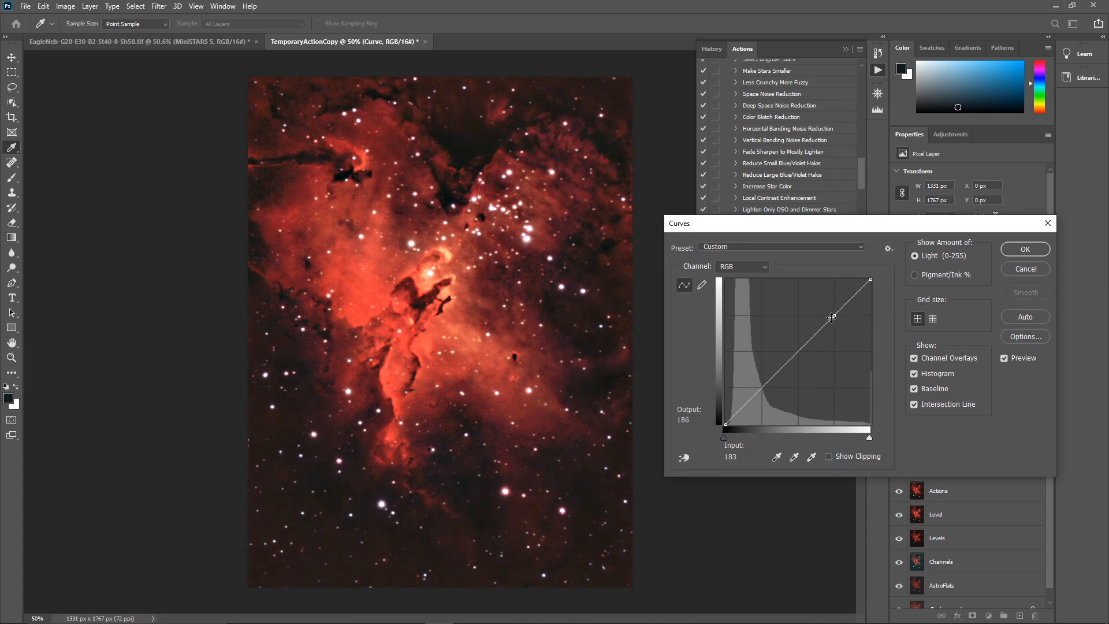
Anchor the RGB curve at input 190, output 189, lift the darker tones at about input 60, output 72, and apply the adjustment
mouse_move(835, 314)
mouse_down()
mouse_move(799, 297)
mouse_move(834, 316)
mouse_up()
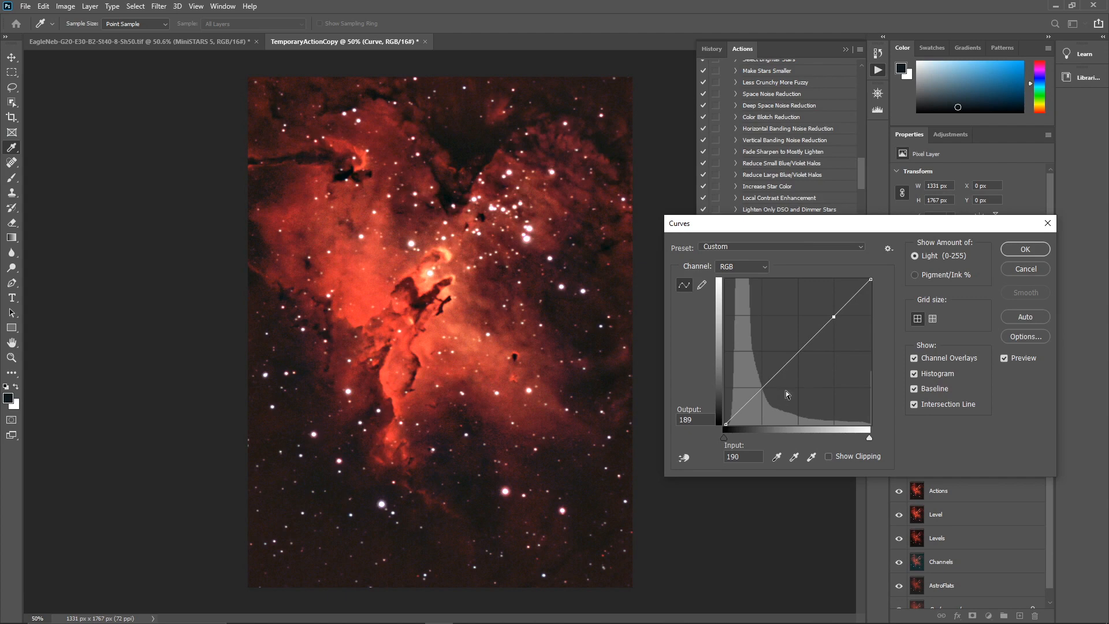
drag(769, 383, 759, 383)
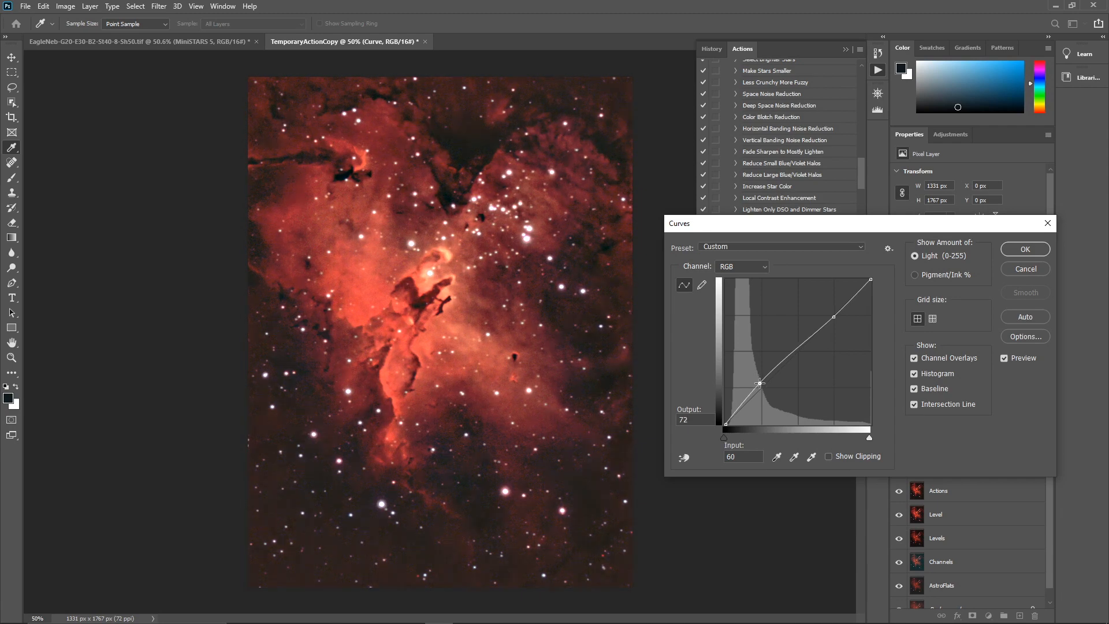
drag(759, 383, 758, 382)
click(1031, 251)
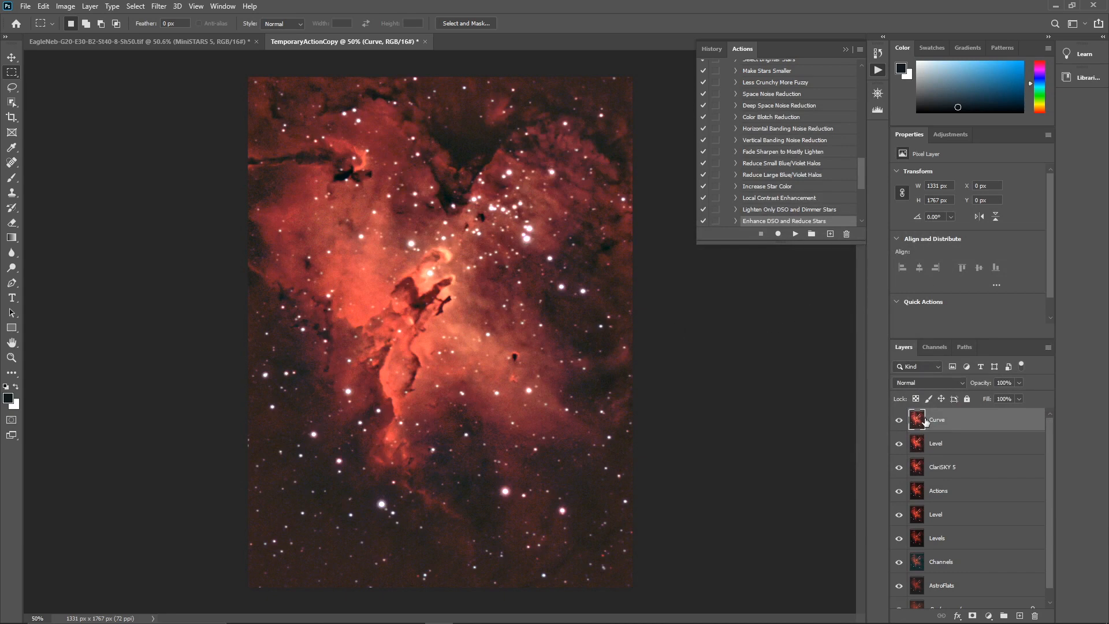
Duplicate the Curve layer and name the copy Sharpen
right_click(963, 417)
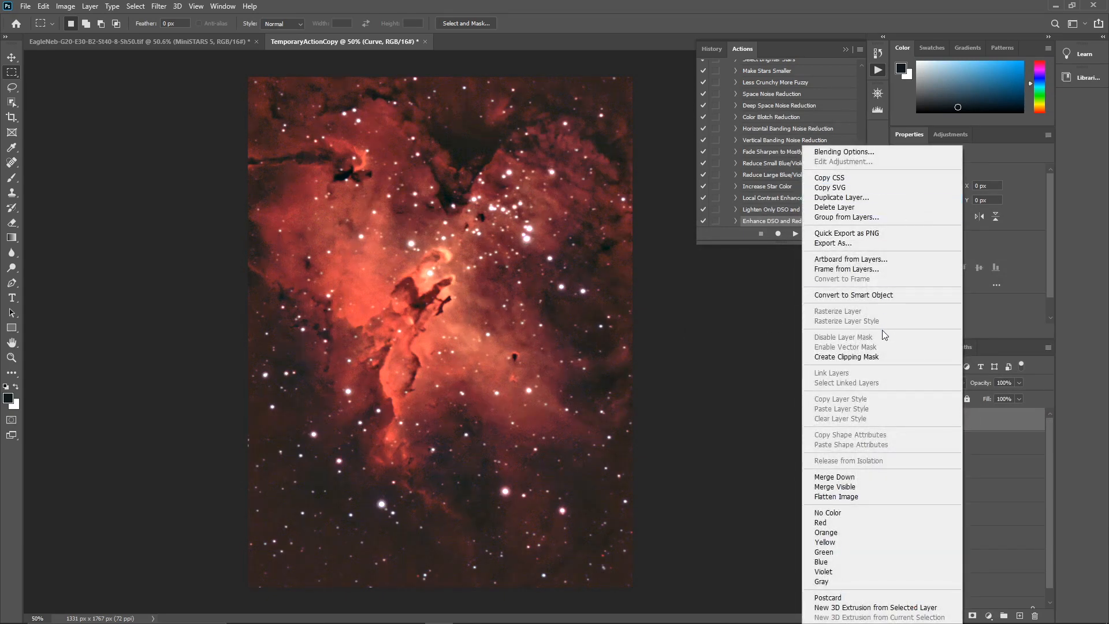
click(867, 197)
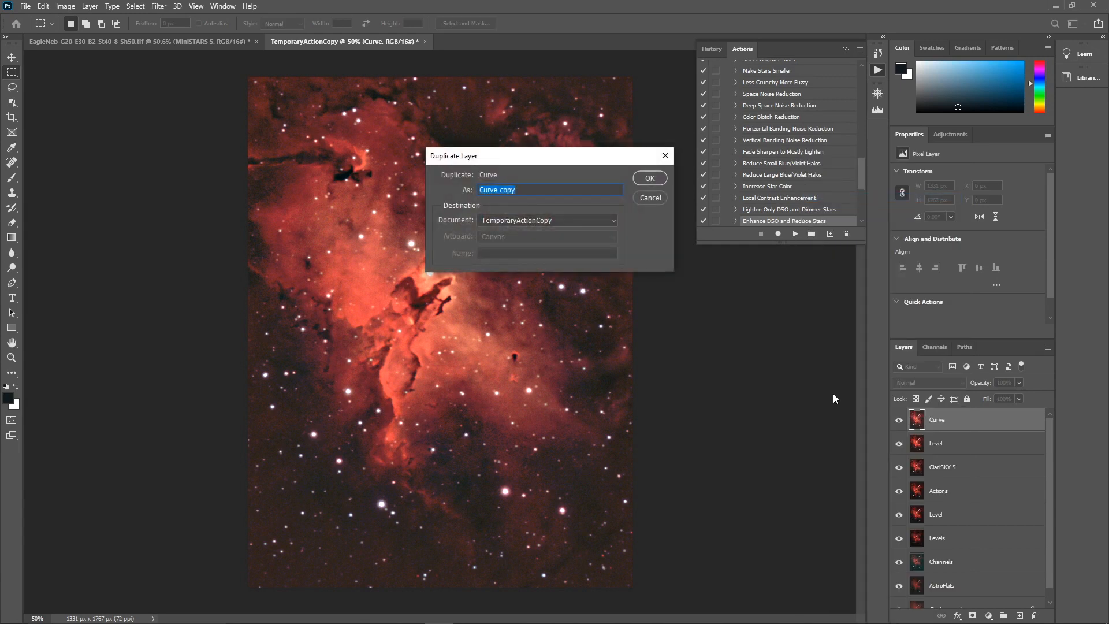
text(Sharpen)
key(Return)
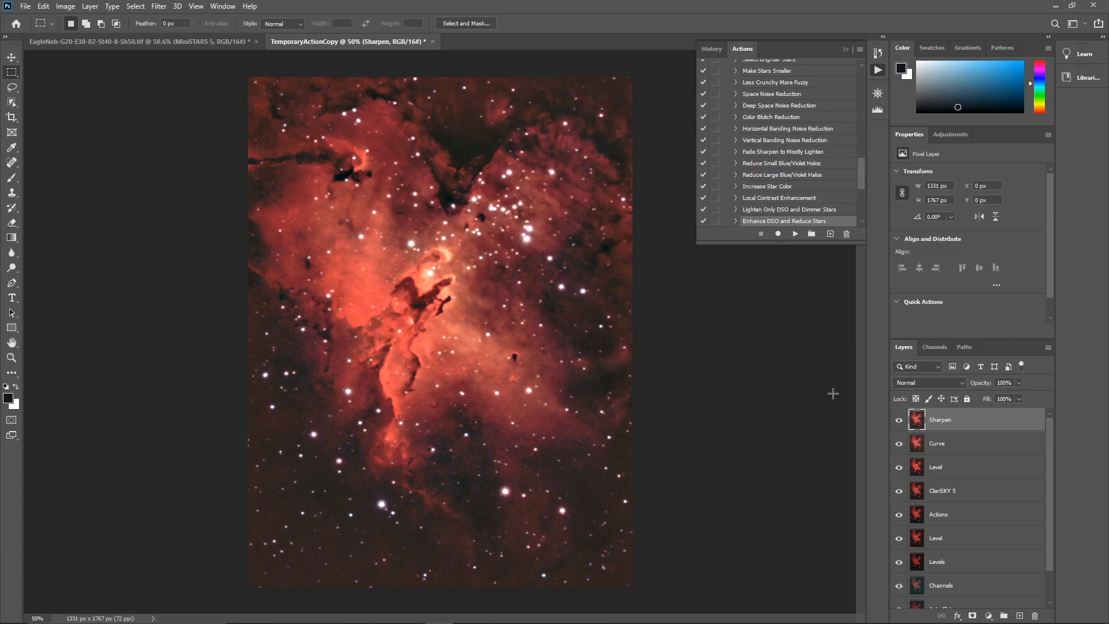
Open the Sharpen layer in the Topaz Sharpen AI filter and dismiss its tips window
click(157, 6)
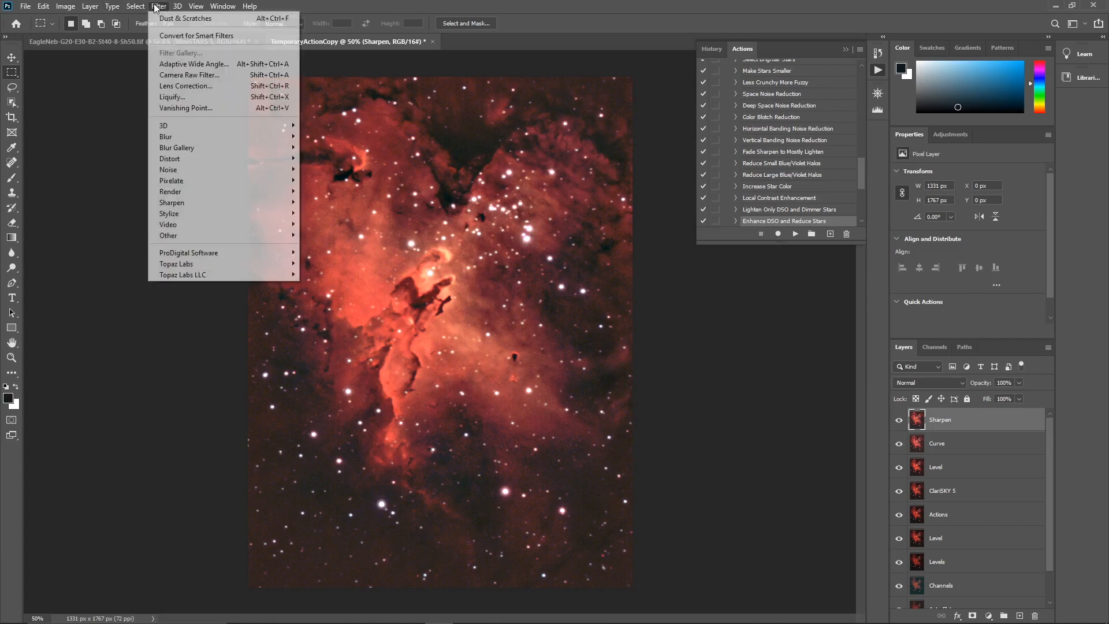
mouse_move(219, 264)
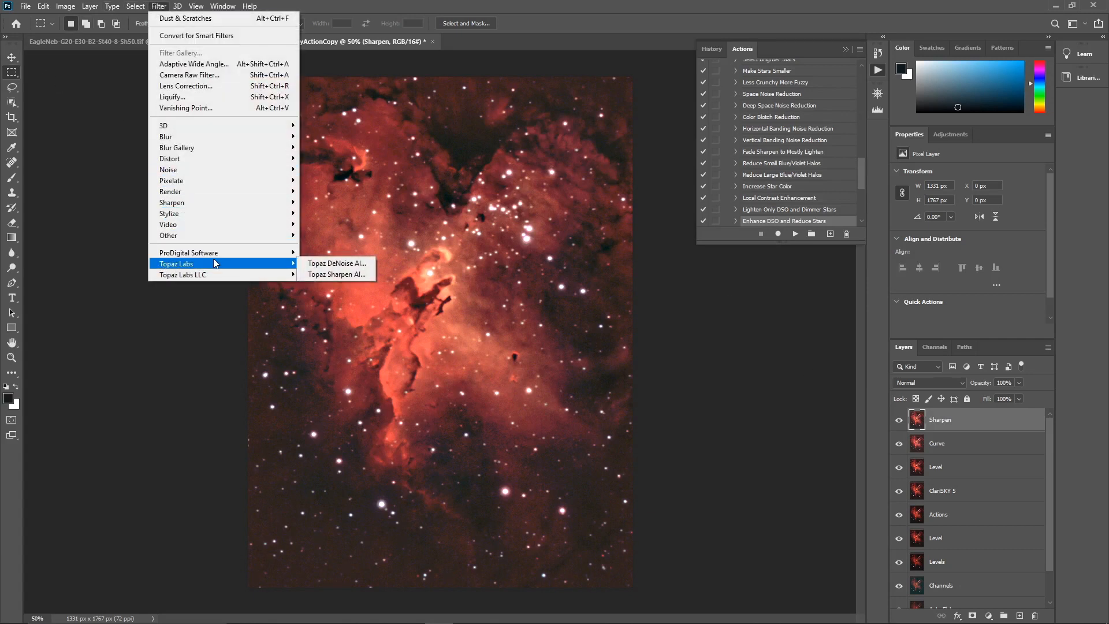
click(333, 274)
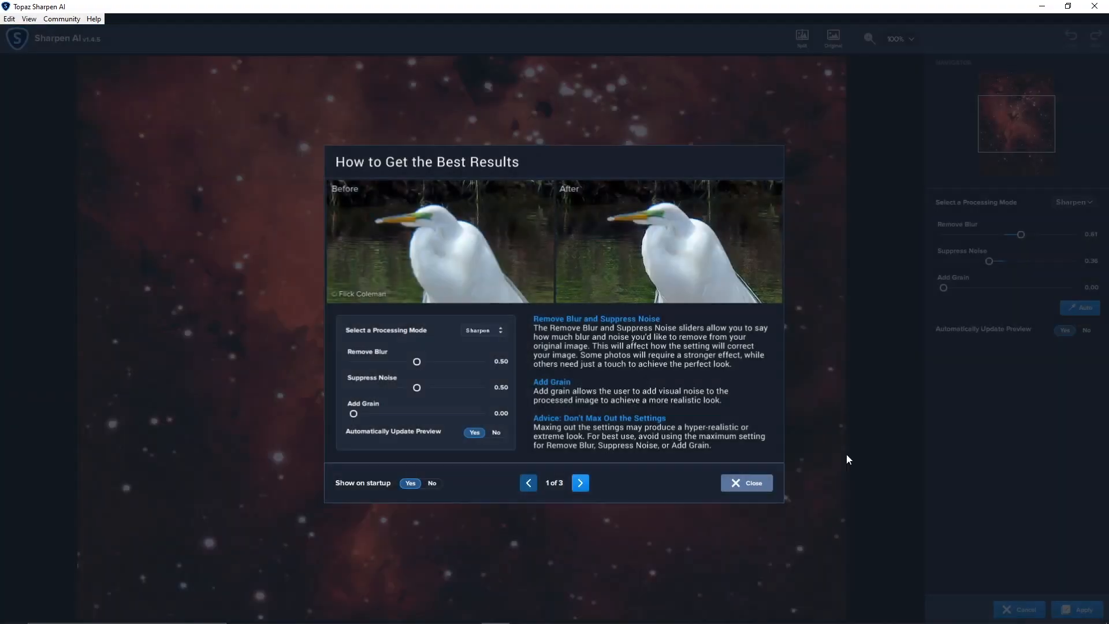
click(753, 484)
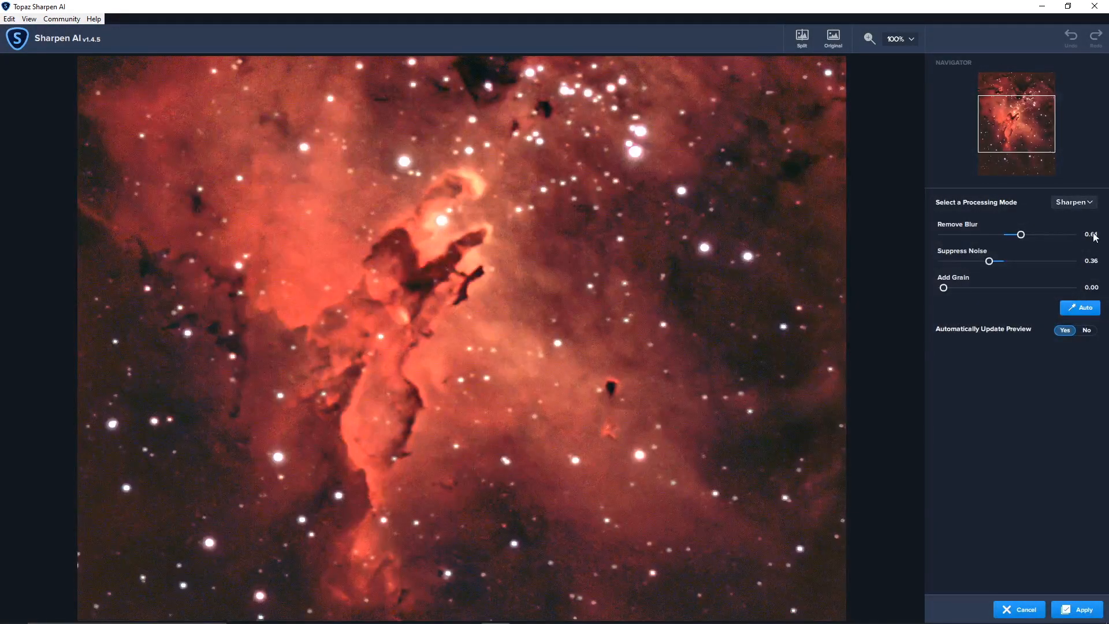
Try the Stabilize processing mode, switch to Focus with automatic settings (Remove Blur 0.67, Suppress Noise 0.34), and apply the sharpening
click(1081, 204)
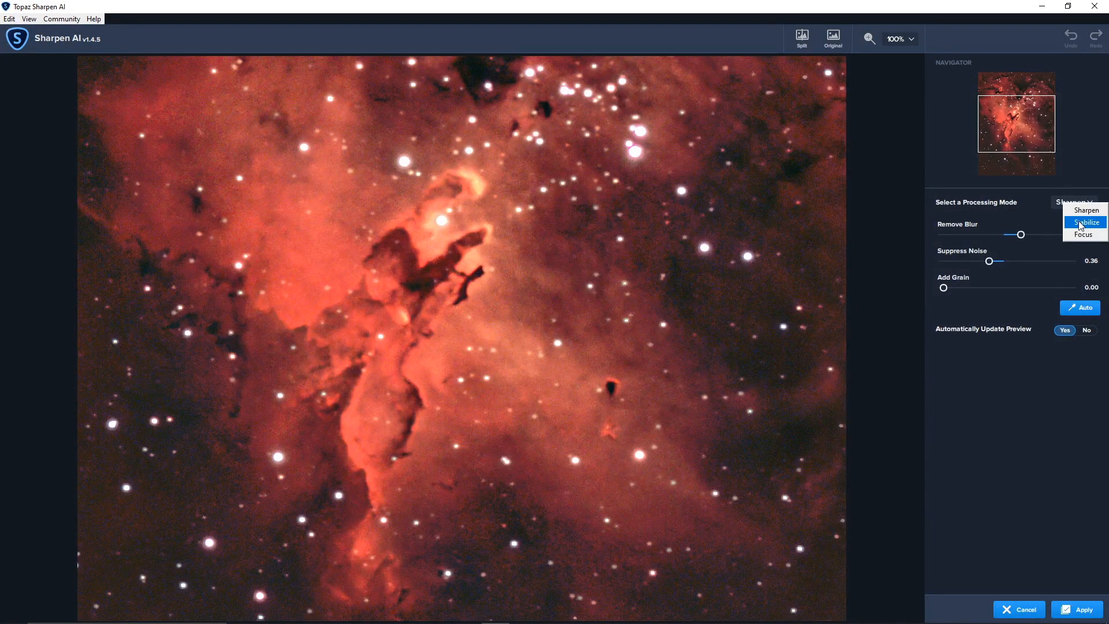
click(1080, 223)
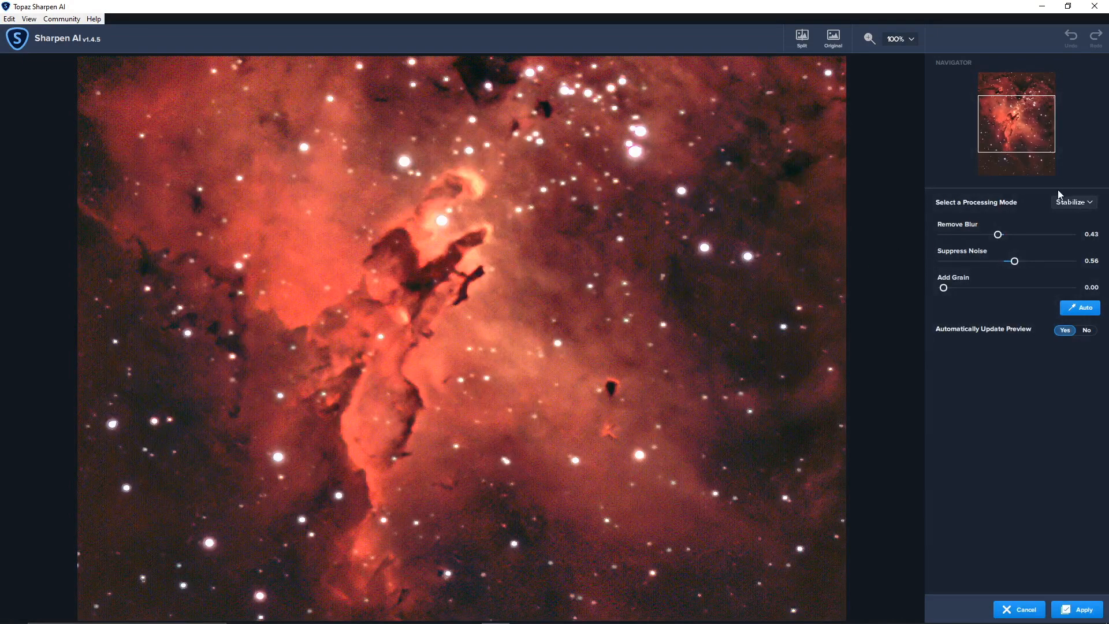
click(1075, 204)
click(1078, 238)
click(900, 44)
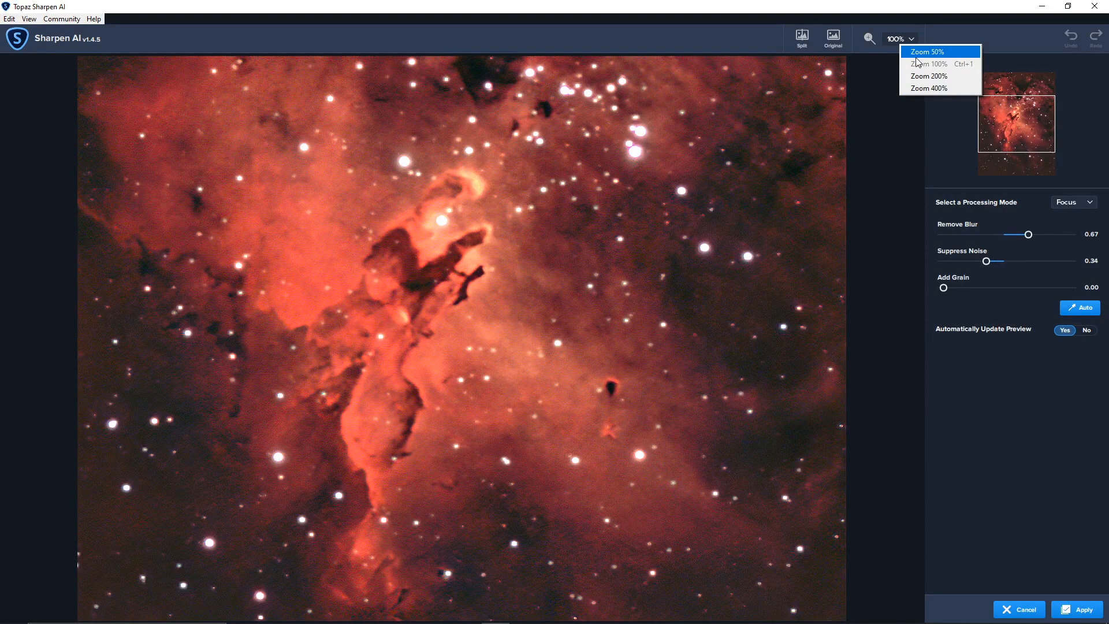
click(927, 51)
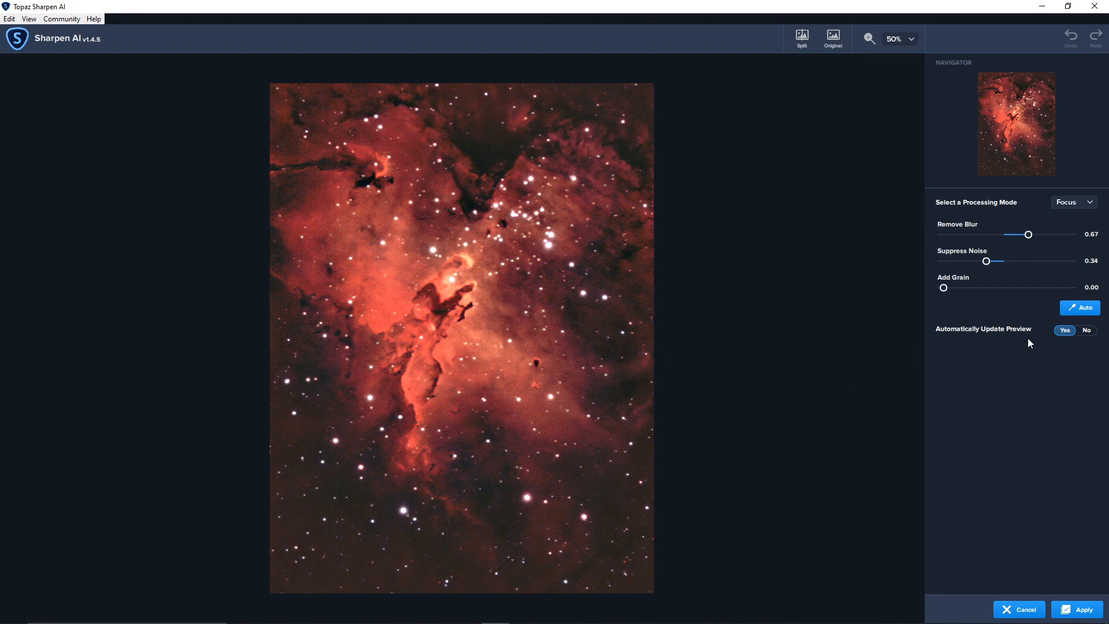
click(1082, 309)
click(1085, 610)
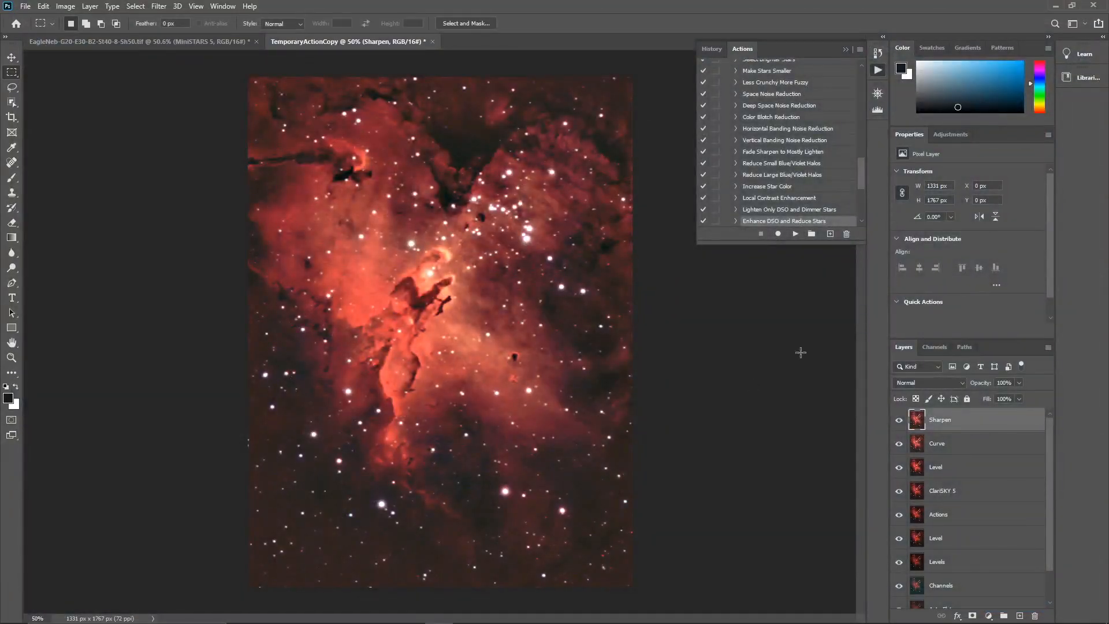
Duplicate the Sharpen layer and name the copy DeNoise
right_click(983, 420)
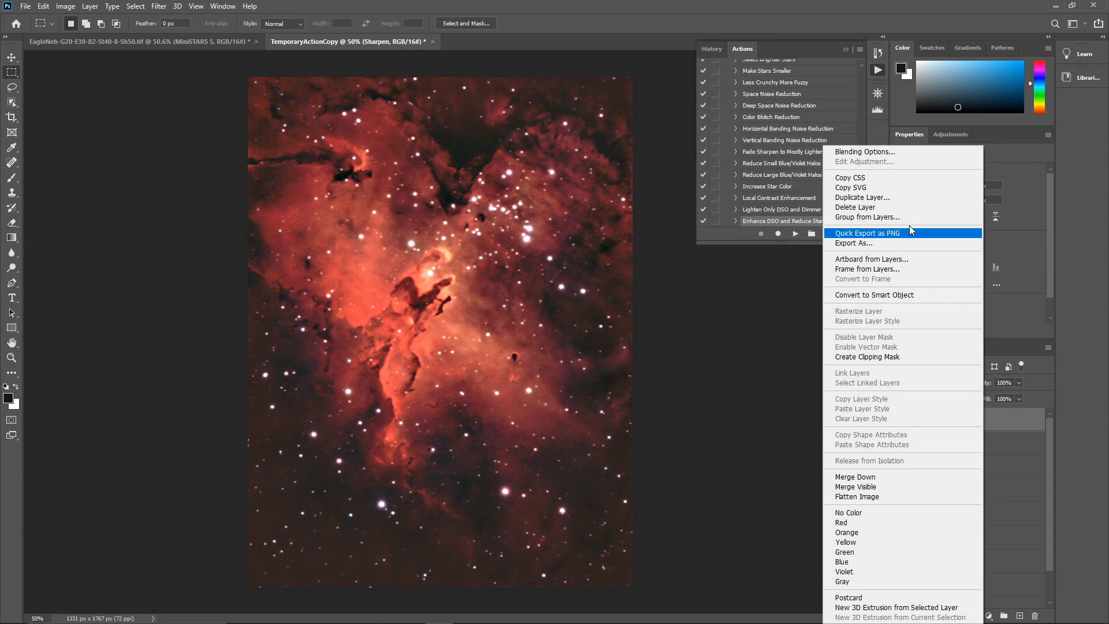
click(903, 197)
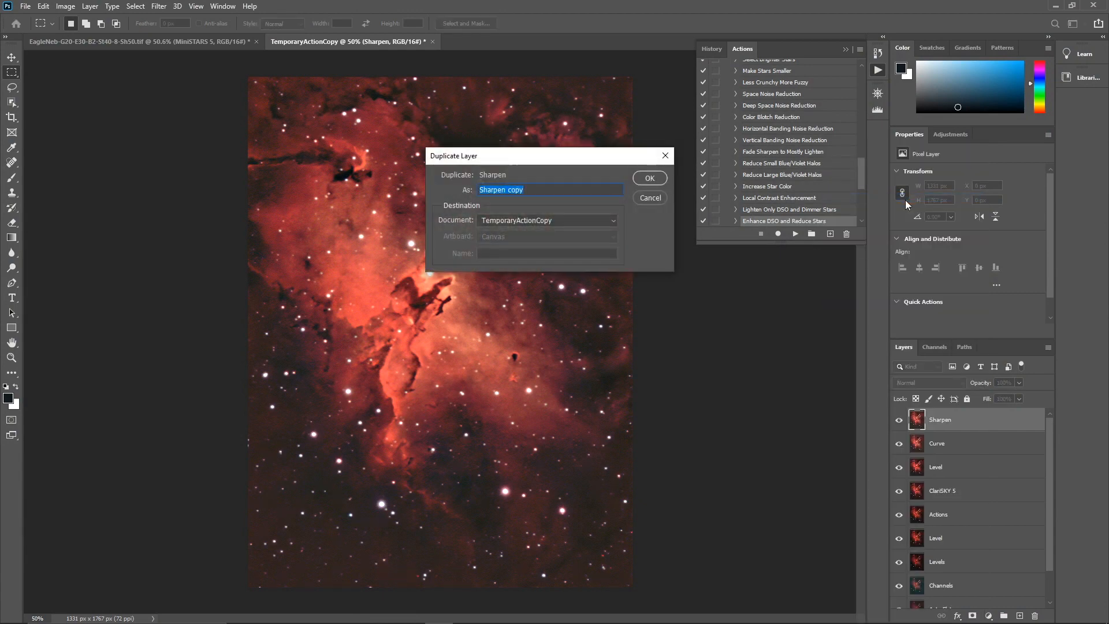
text(DeNoise)
key(Return)
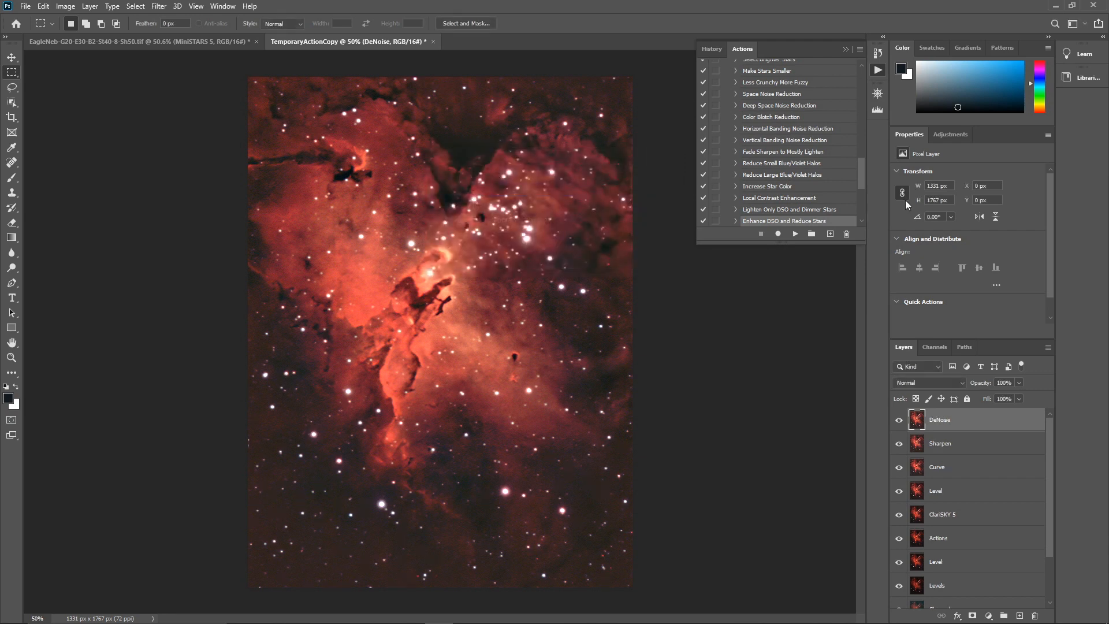
Denoise the DeNoise layer with Topaz DeNoise AI in Auto mode, set Chroma Noise Reduction Strength to 0.16, and save the result
click(160, 7)
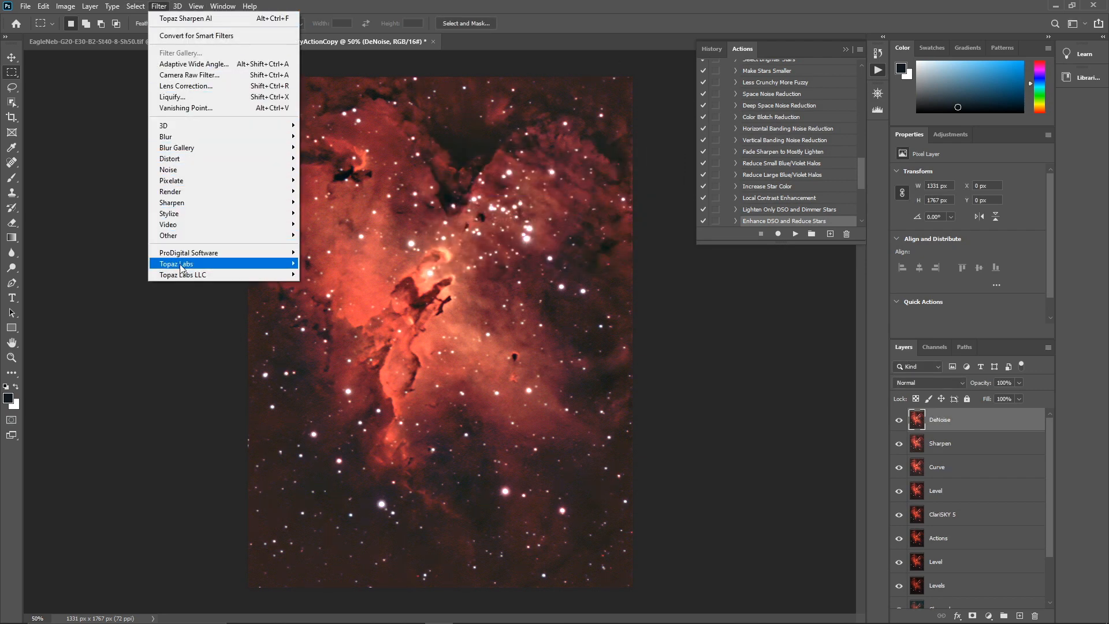
mouse_move(271, 273)
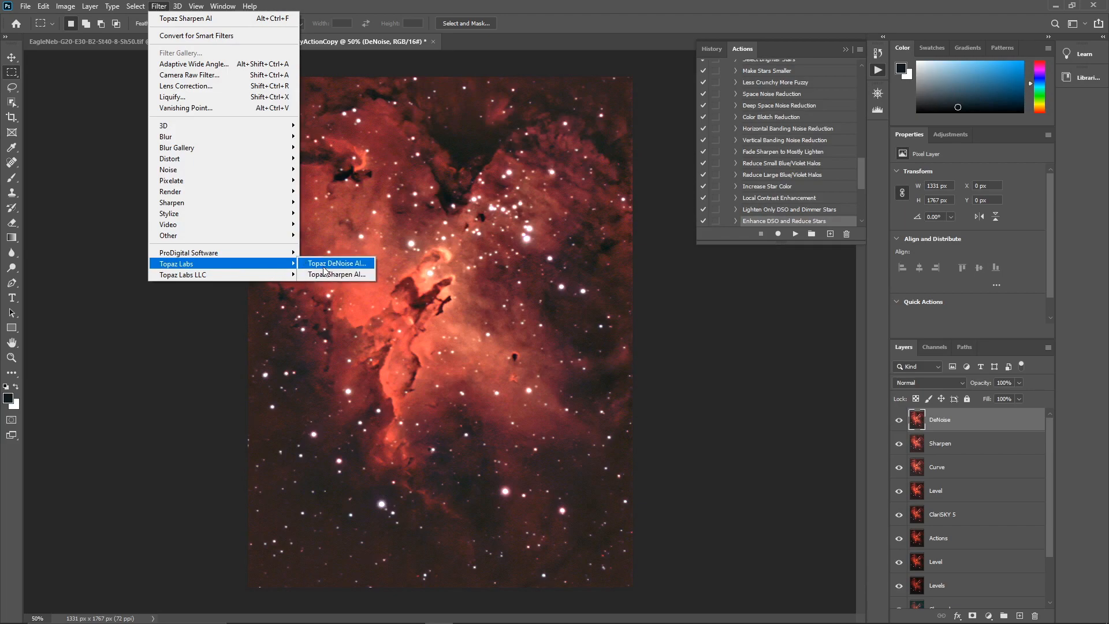
click(327, 273)
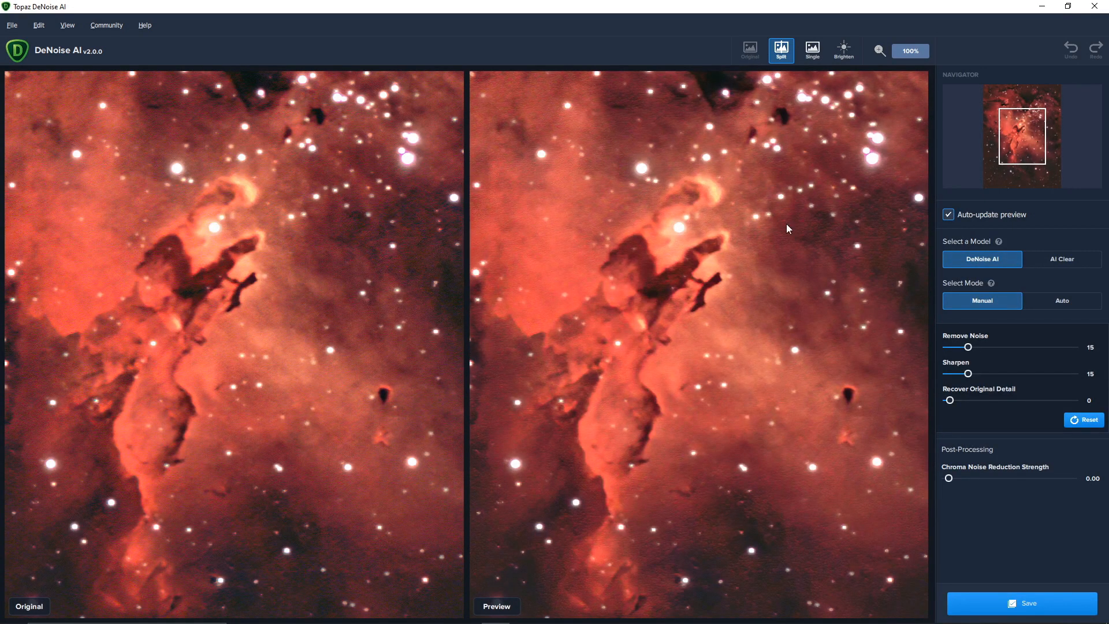
click(911, 51)
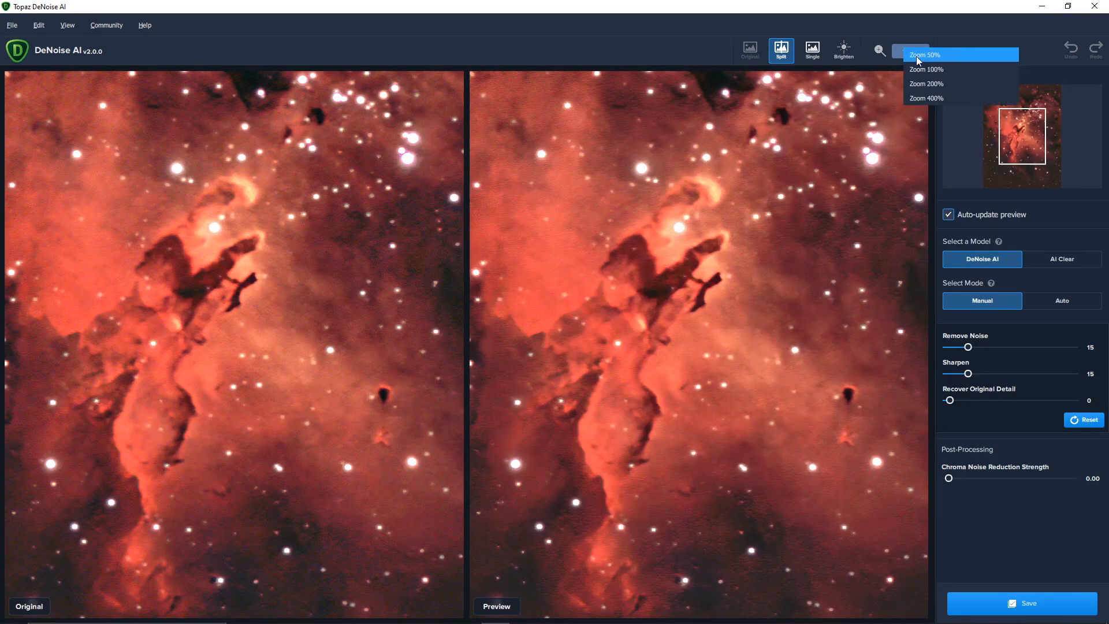
click(923, 87)
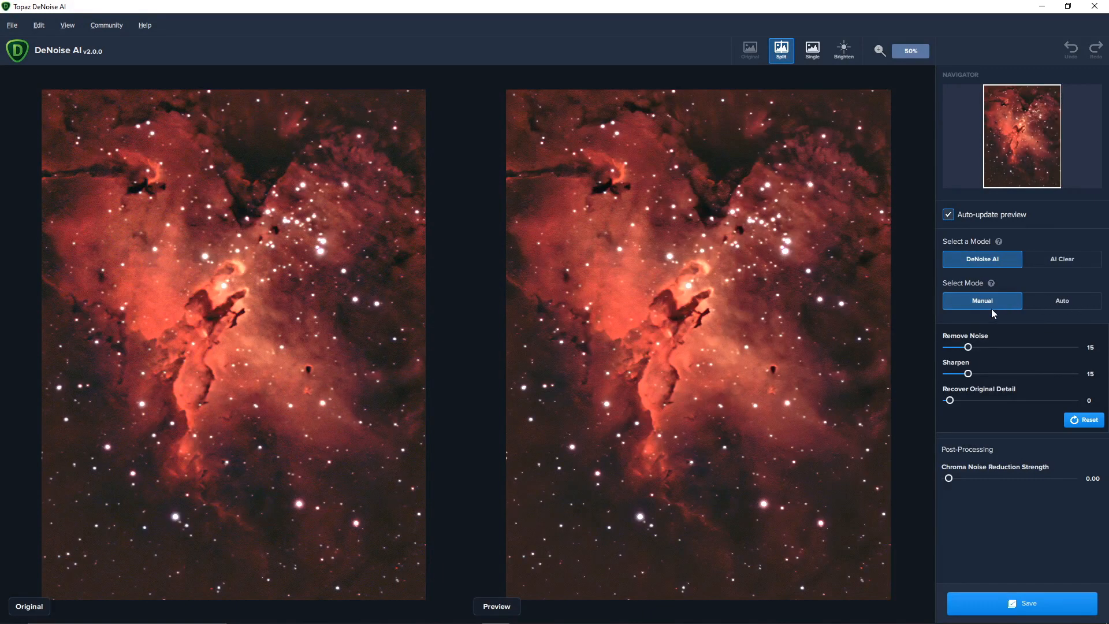
click(1056, 303)
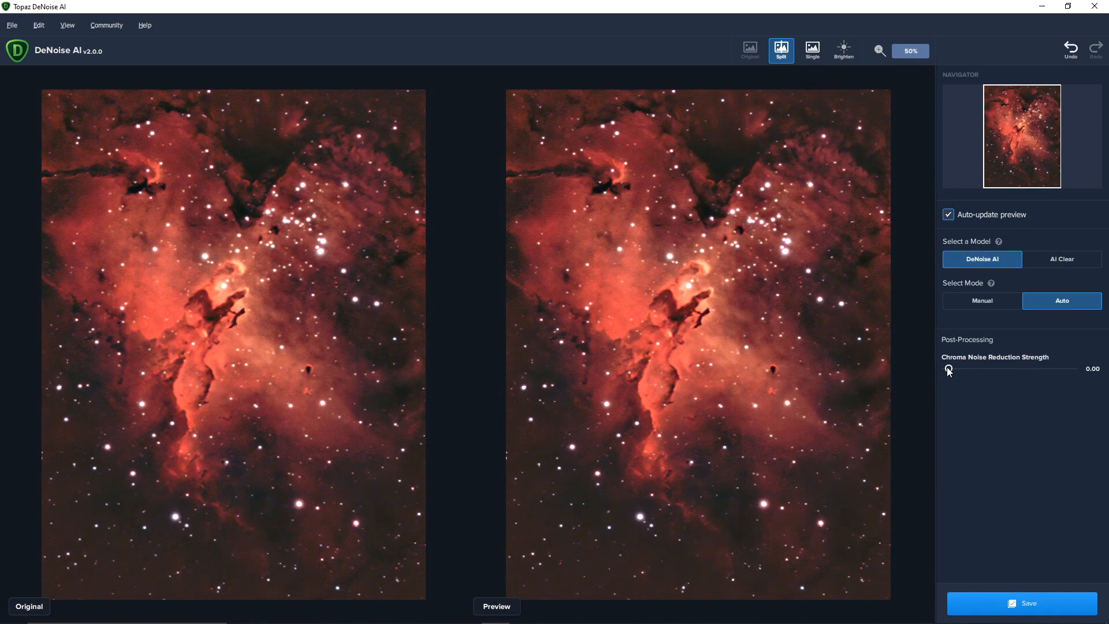
drag(949, 369, 970, 376)
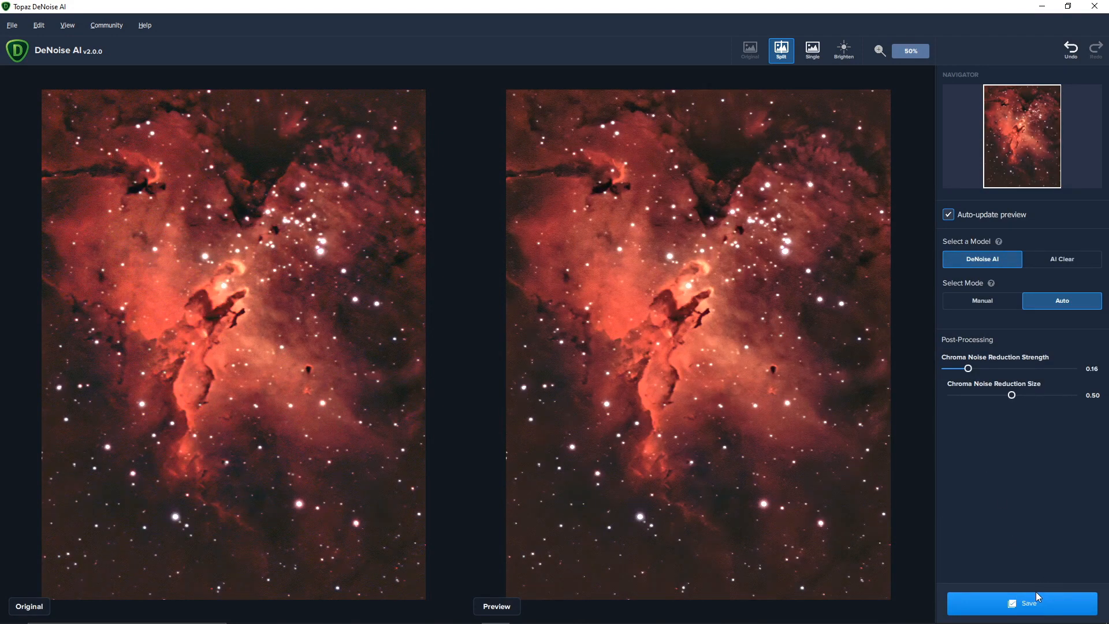
click(1032, 614)
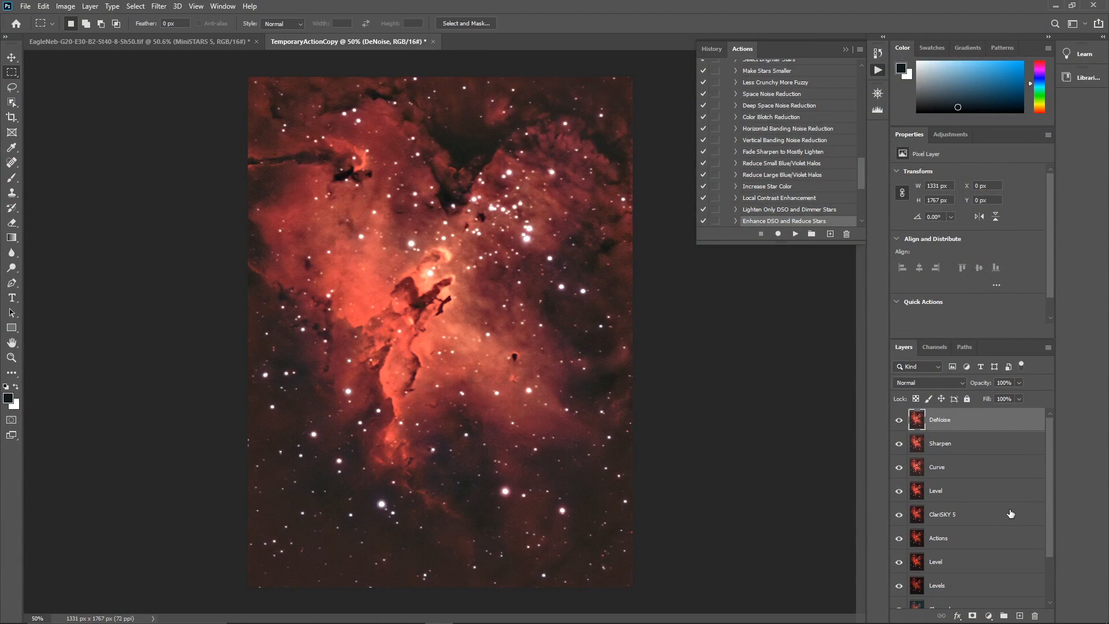
Hide all intermediate layers, keeping only the DeNoise and Background layers visible
drag(899, 446, 901, 610)
scroll(900, 609, down, 2)
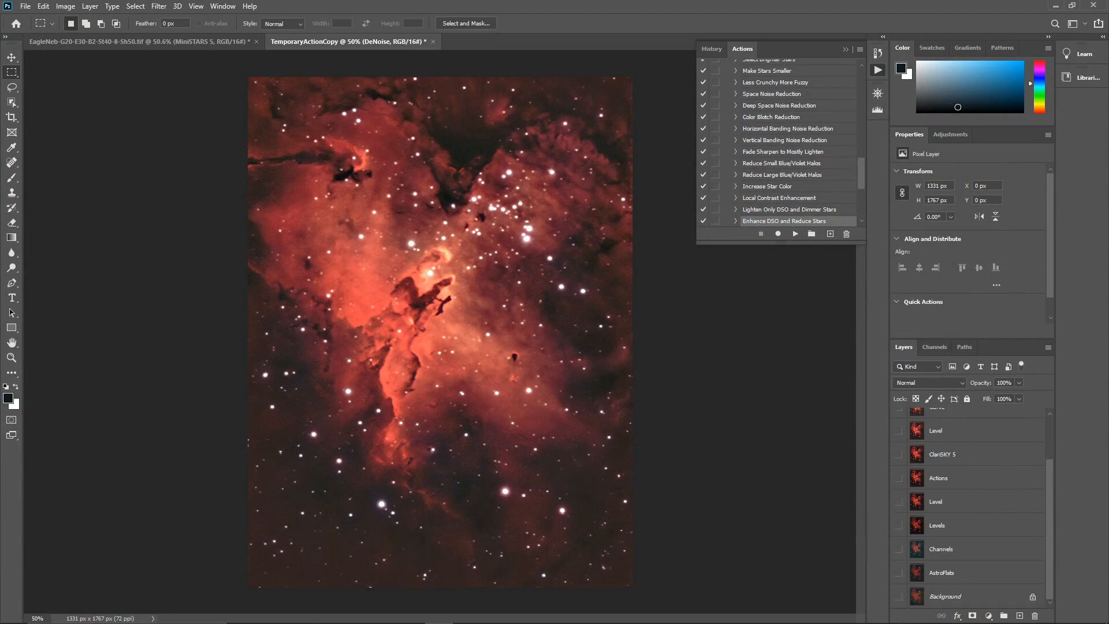
click(900, 597)
drag(1047, 476, 1048, 403)
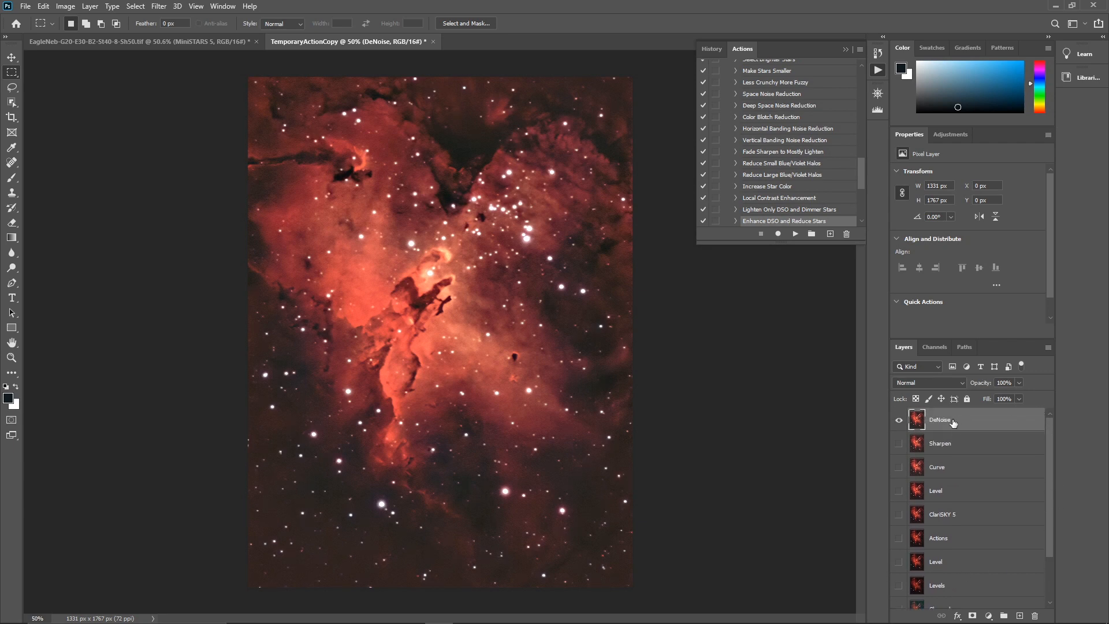
Compare the processed image with the original Background by switching the DeNoise layer's visibility off and on repeatedly
click(897, 423)
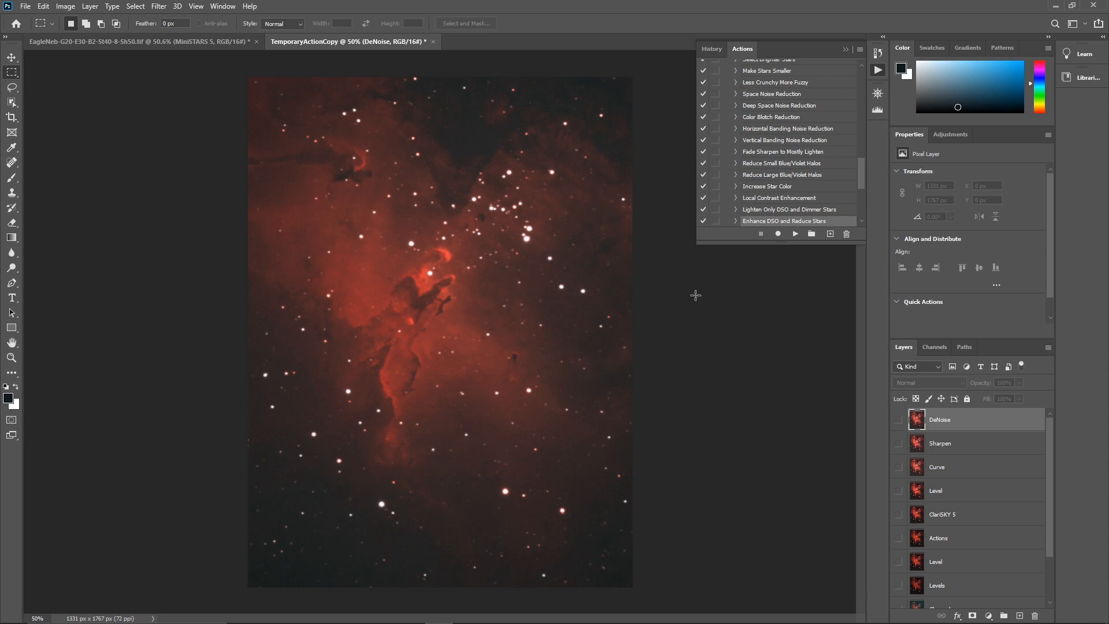
drag(1047, 457, 1053, 528)
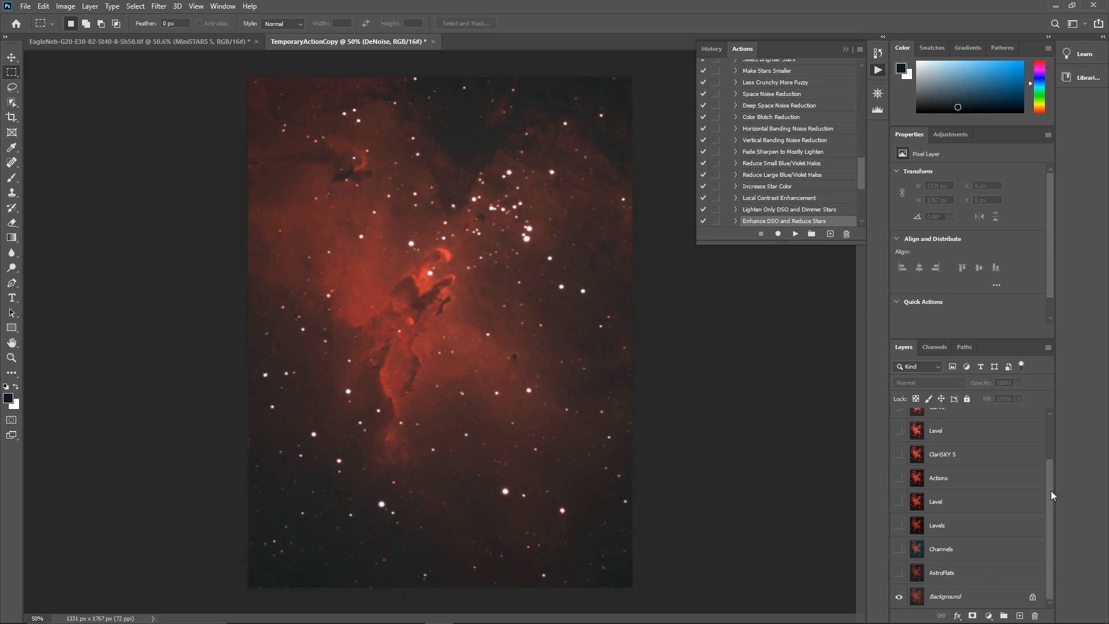
drag(1048, 487, 1048, 400)
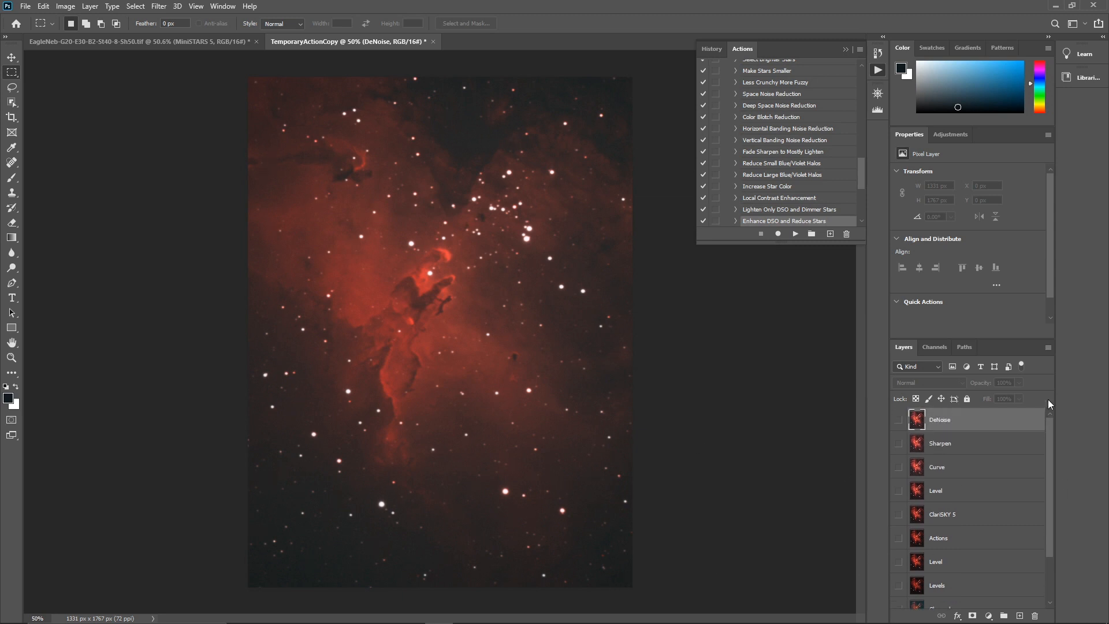
click(899, 421)
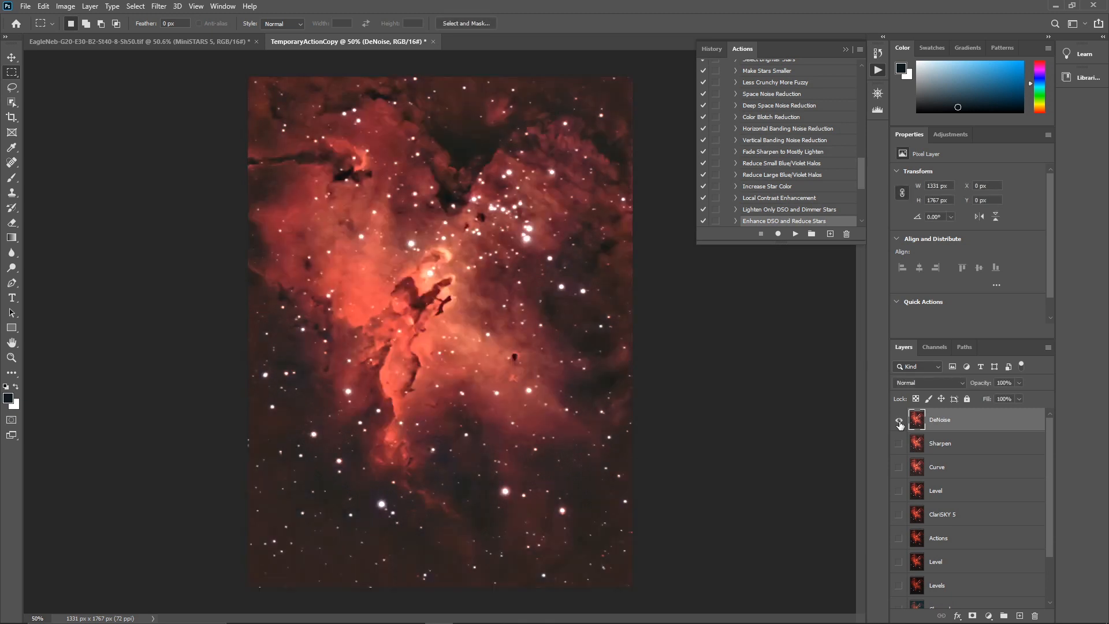
click(899, 420)
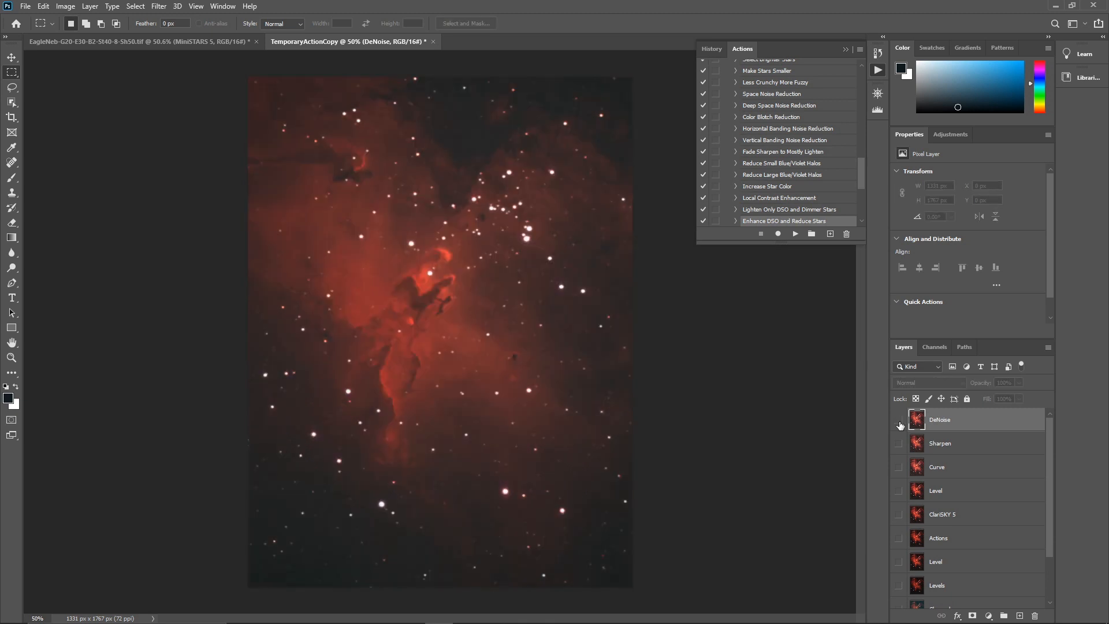
click(899, 421)
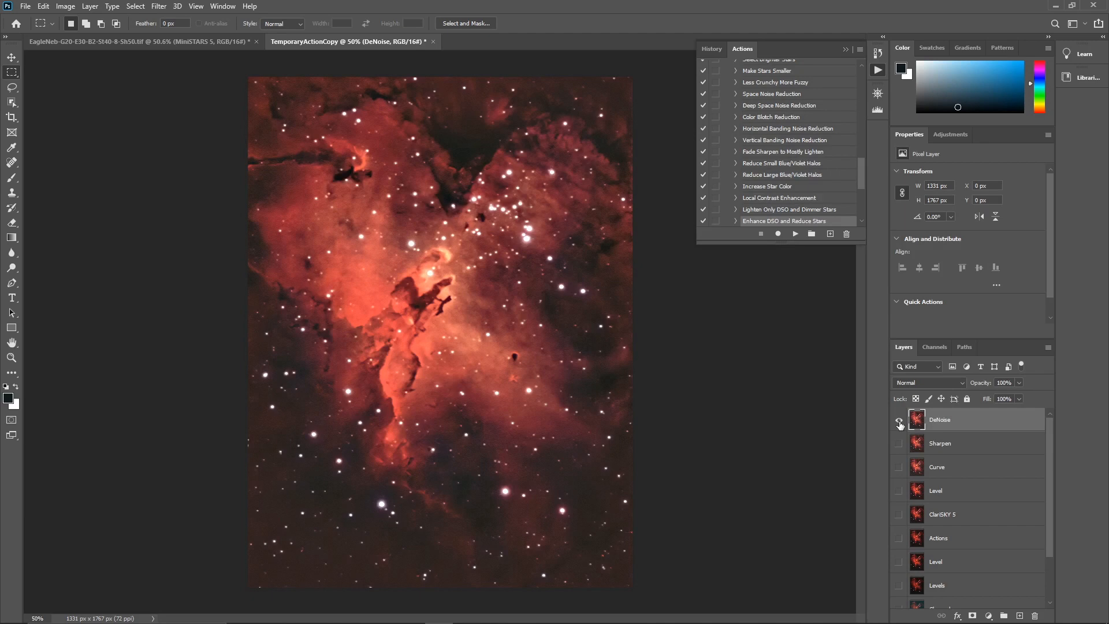
click(900, 421)
click(899, 421)
click(899, 421)
click(899, 421)
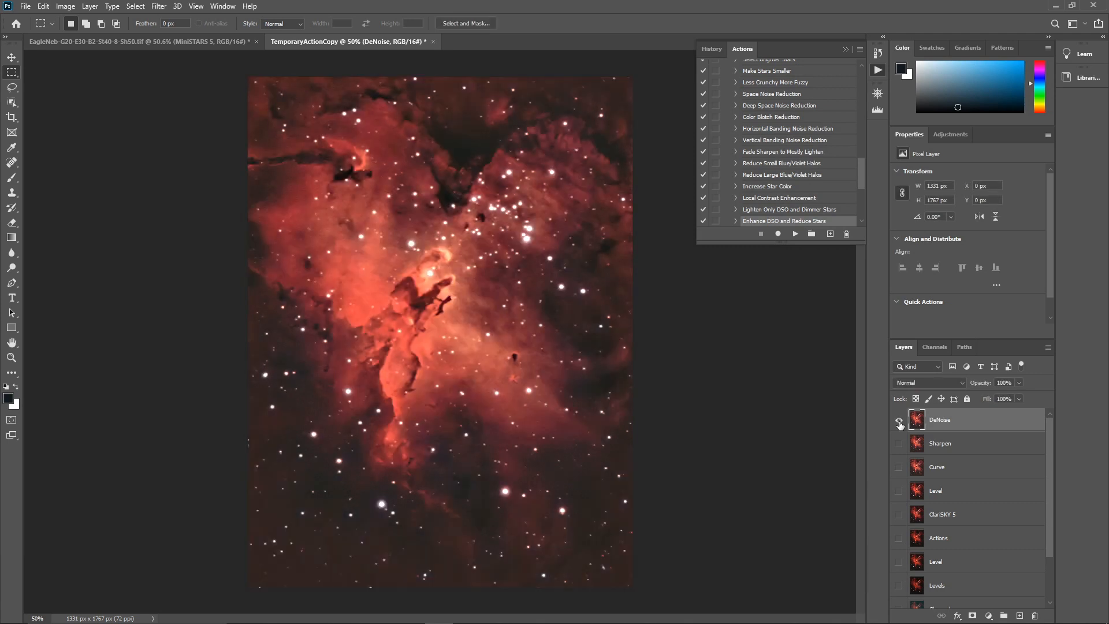